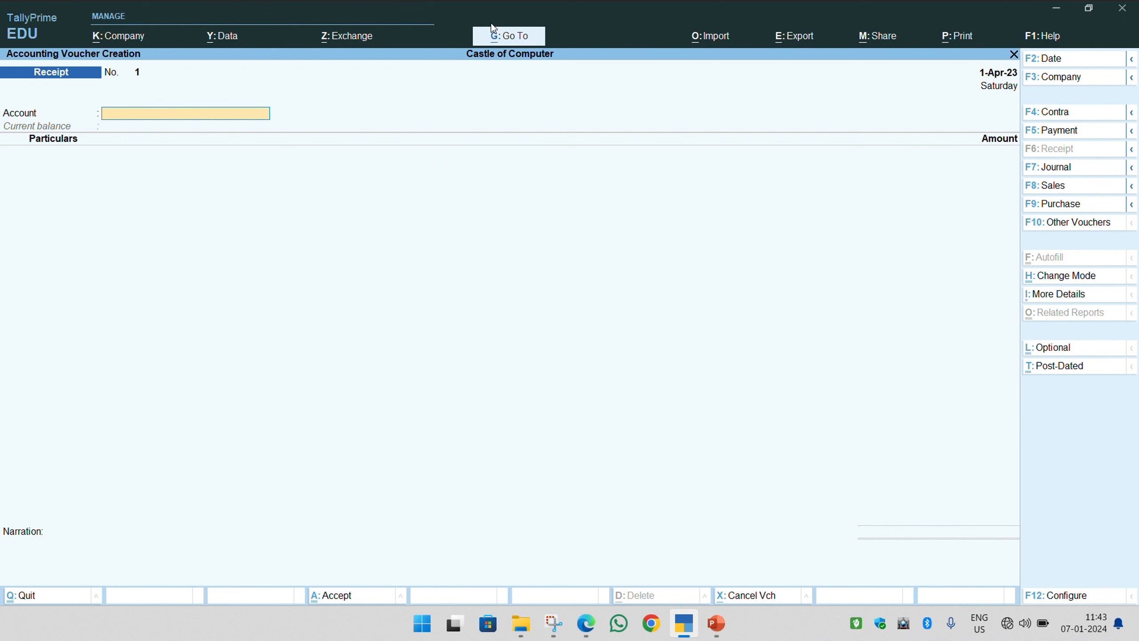
Open the receipt voucher's configuration and set Show more configurations to Yes.
left_click(491, 23)
left_click(468, 180)
left_click(1057, 596)
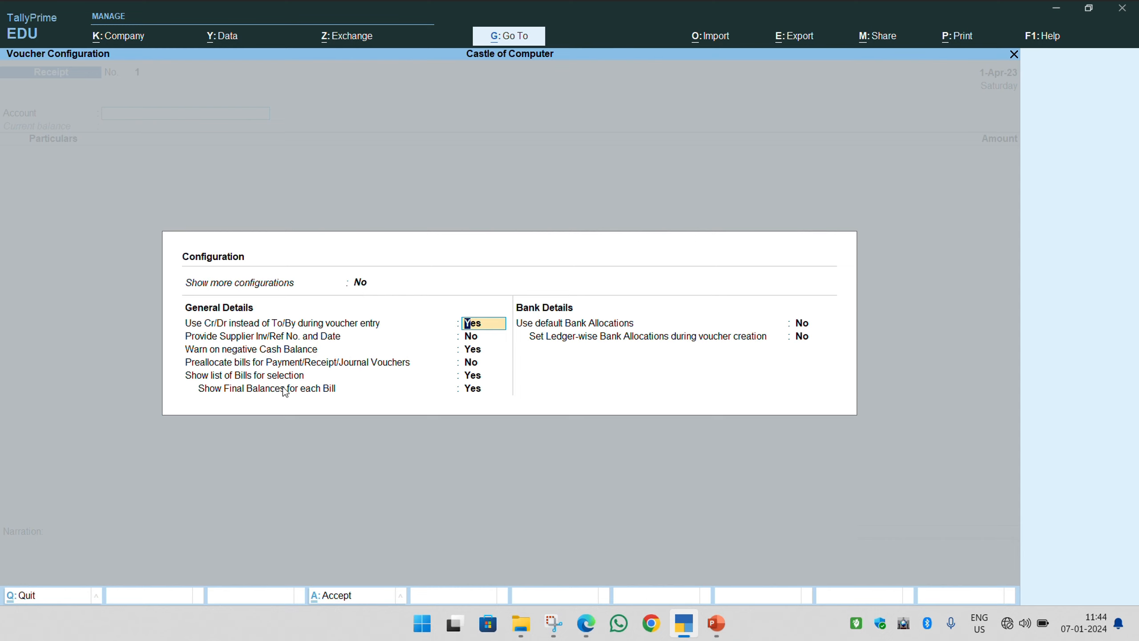
left_click(359, 283)
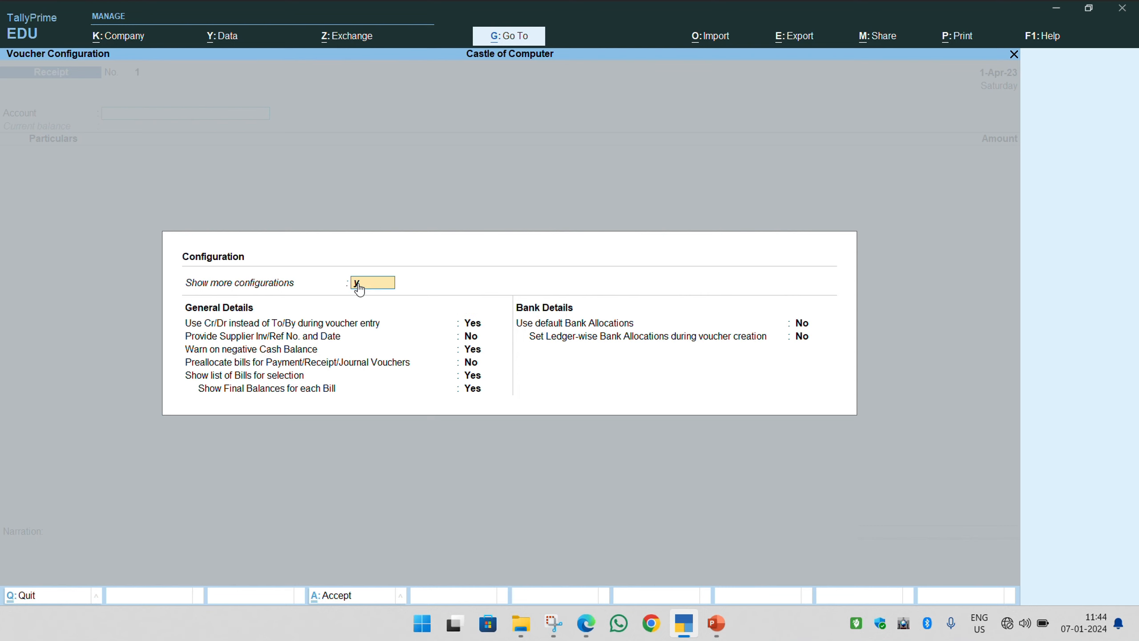
key("y")
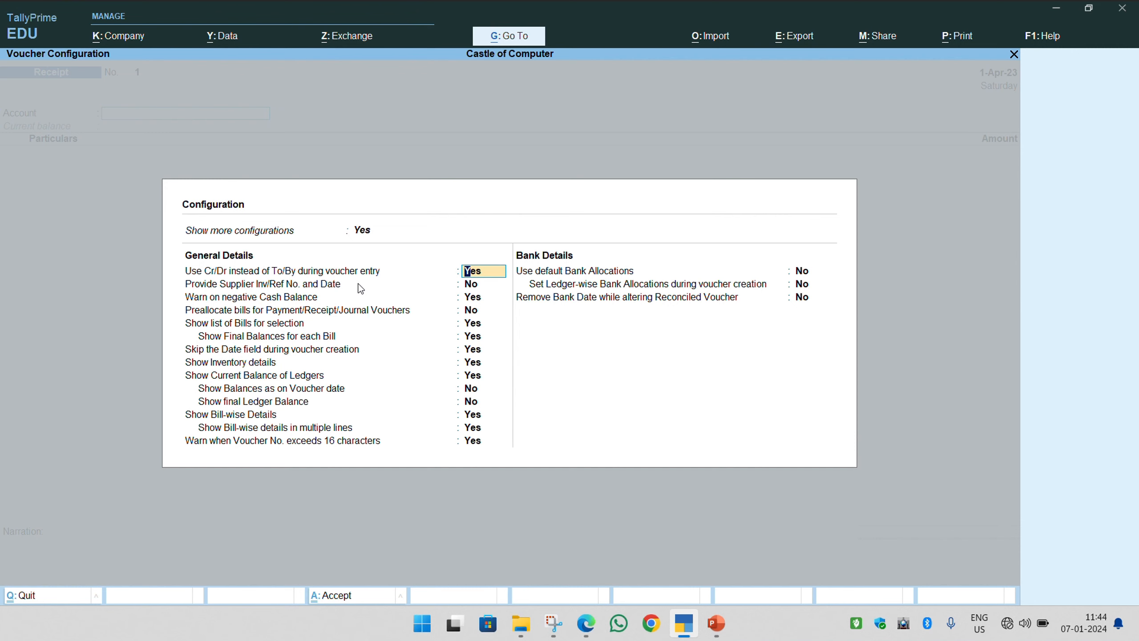
key("Up")
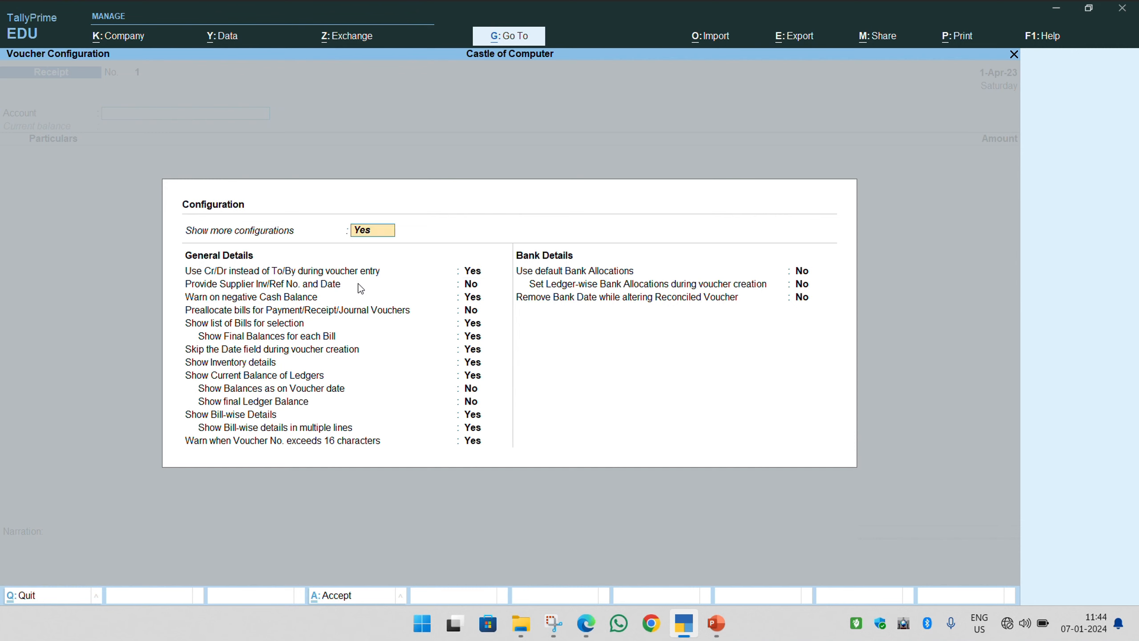
Go through the general options to Skip the Date field during voucher creation and save the voucher configuration.
key("Down")
key("Down")
key("Down")
key("Down")
key("Down")
key("Down")
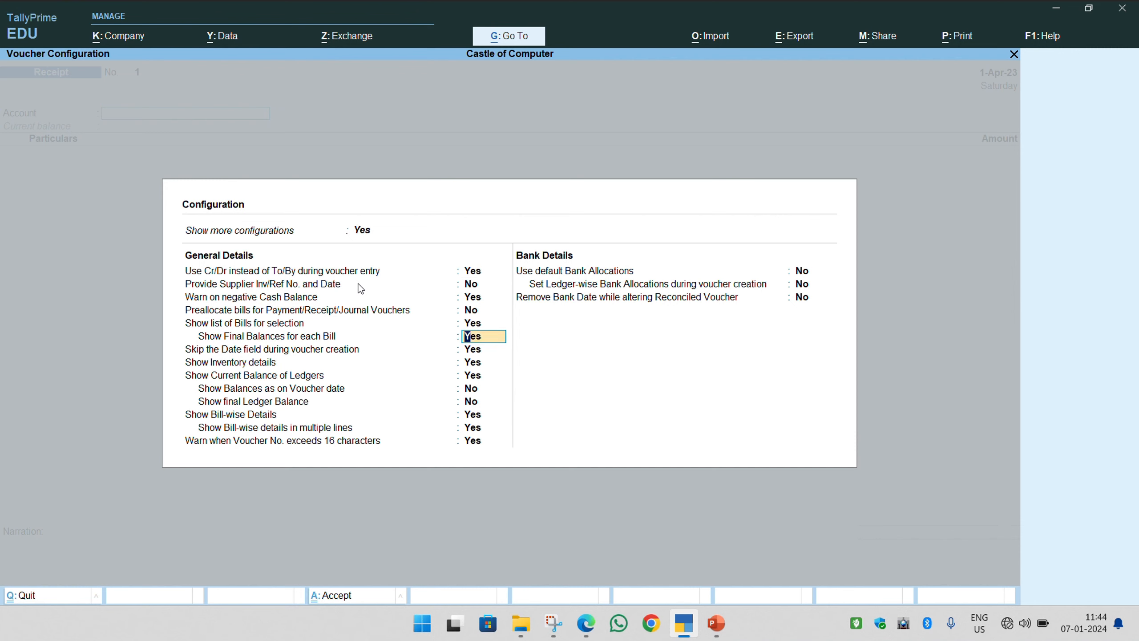
key("super+shift+s")
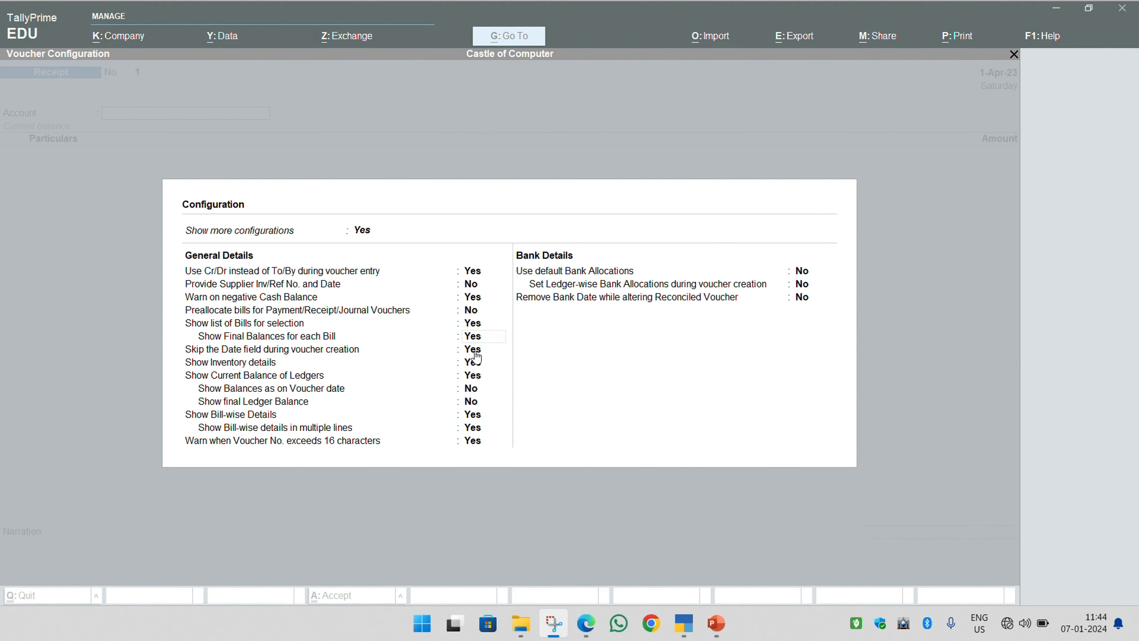
left_click(473, 351)
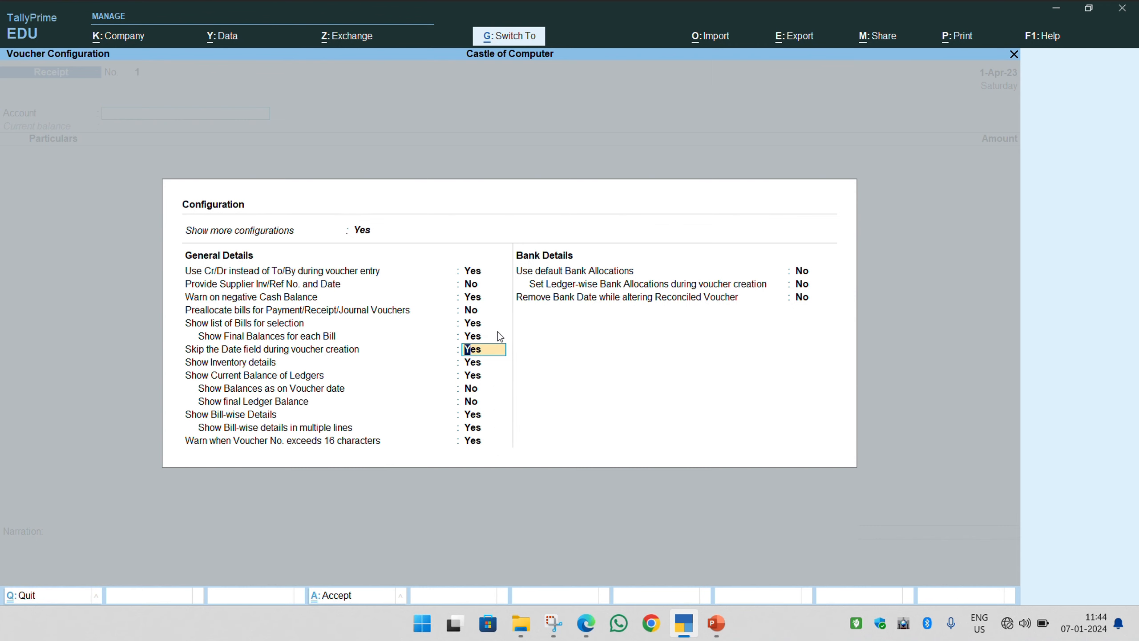
key("ctrl+a")
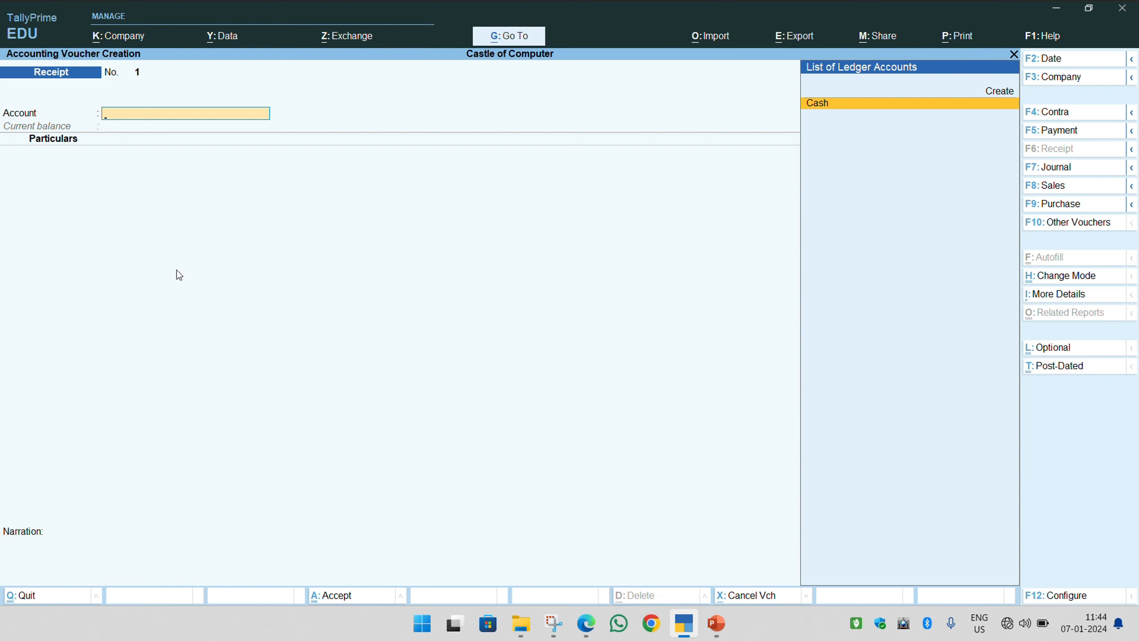
Change the receipt voucher to Double Entry mode and create the ledger Capital under Capital Account for its credit line.
left_click(1083, 282)
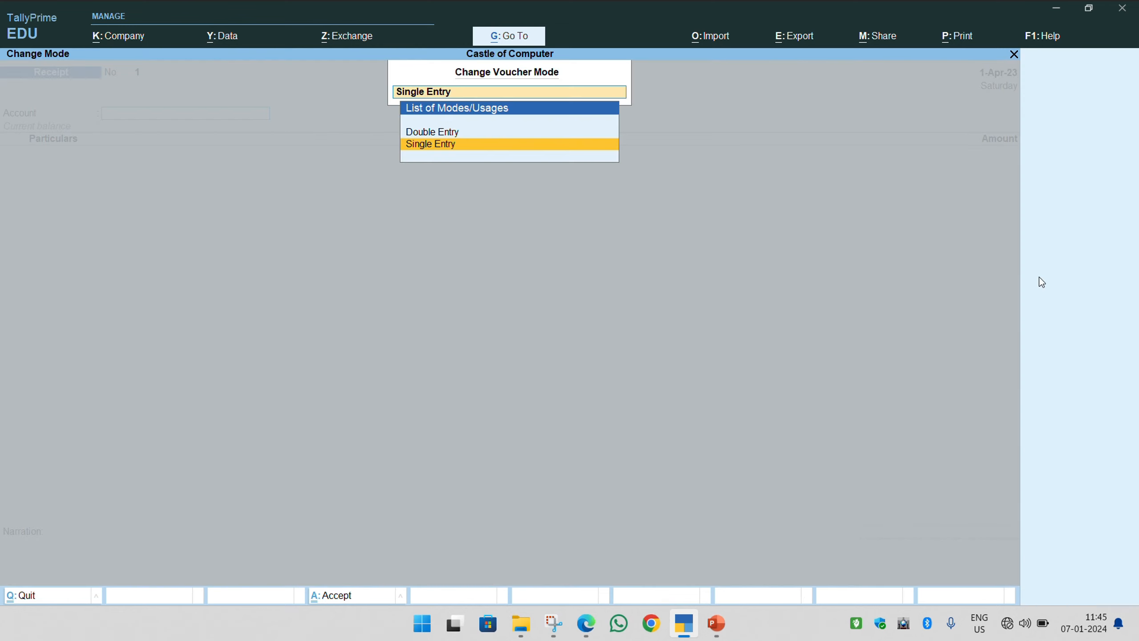
left_click(433, 134)
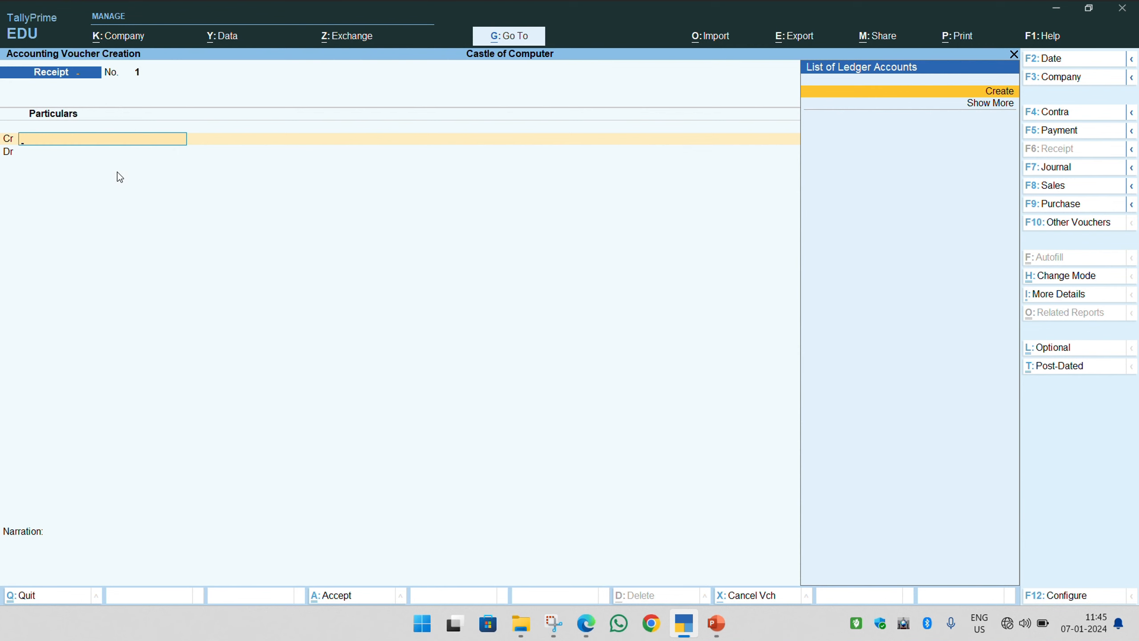
key("alt+c")
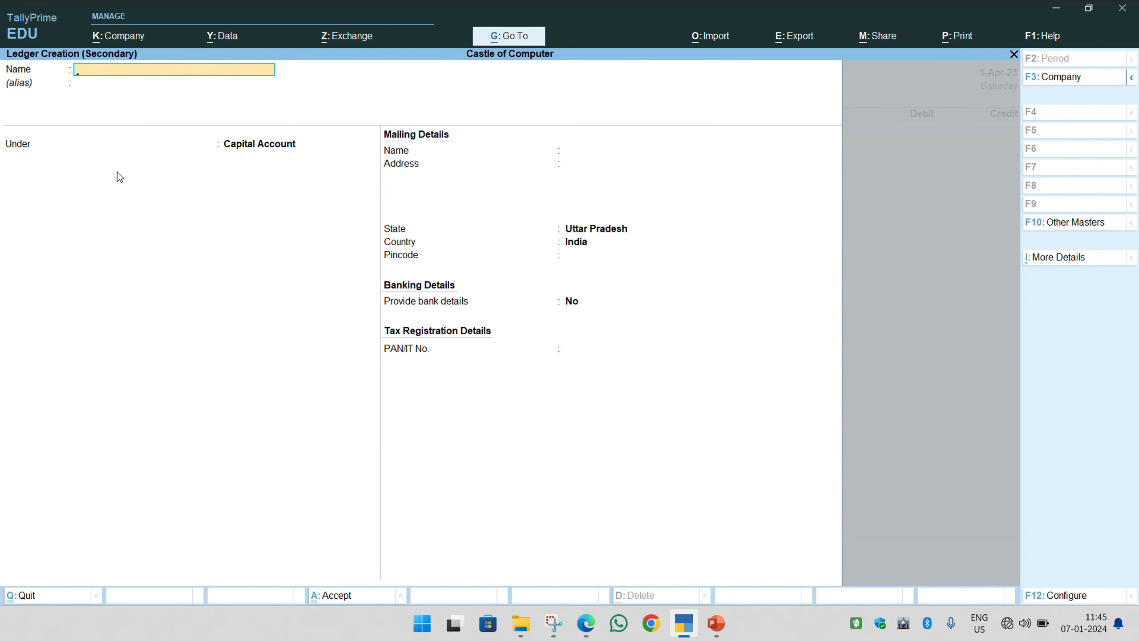
type("Capital")
key("Return")
key("Return")
key("Return")
key("Return")
key("Return")
key("Return")
key("Return")
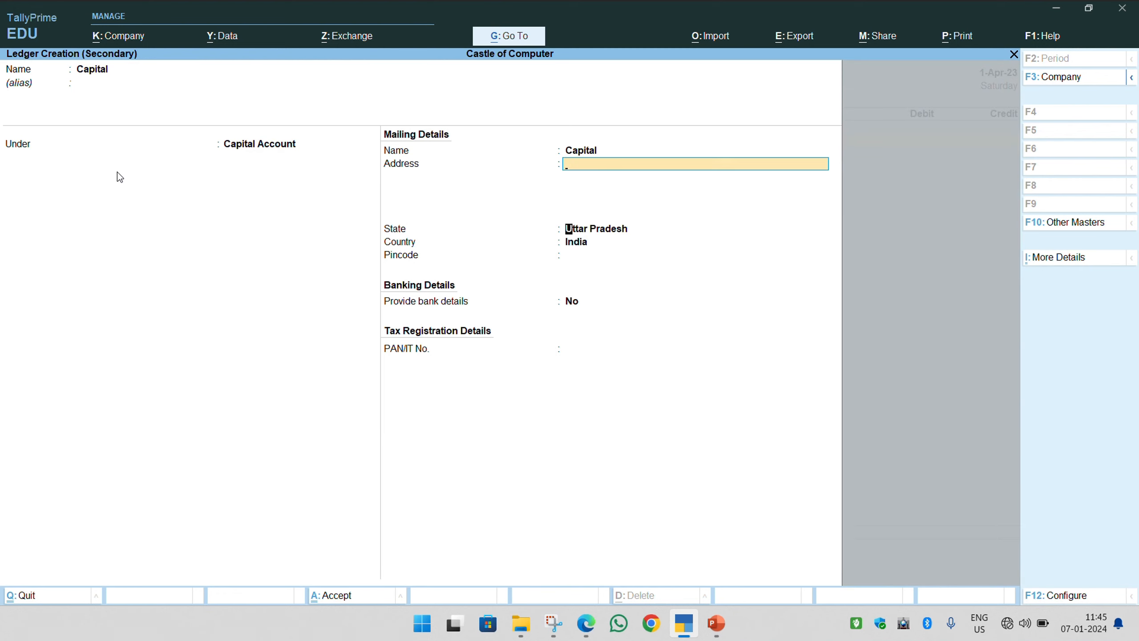
key("Return")
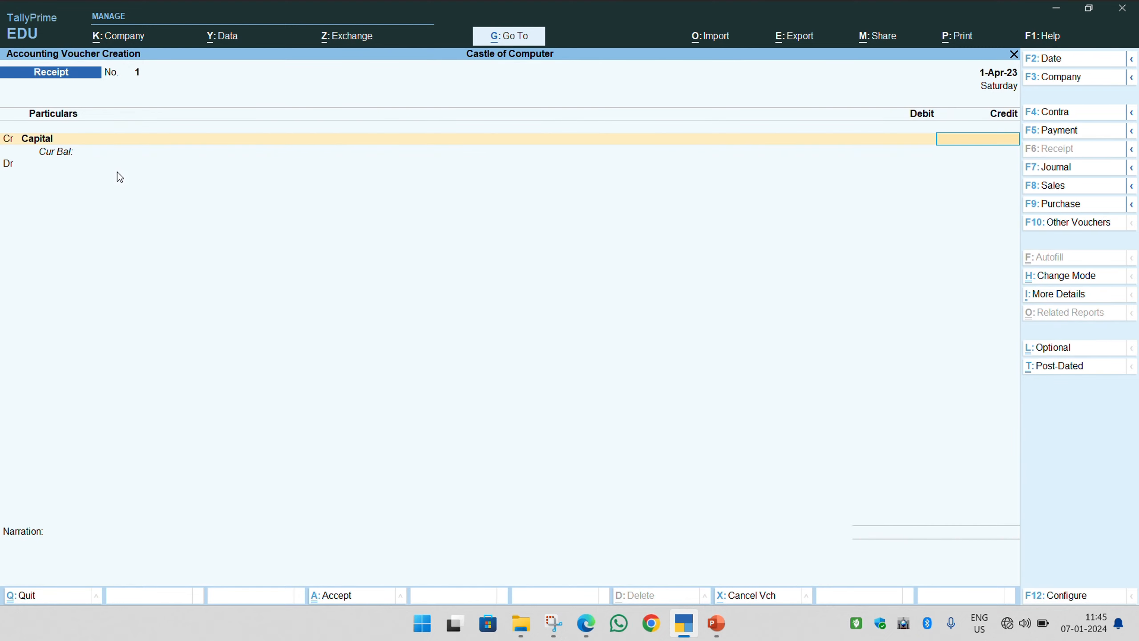
Check the starting cash in the assignment PDF in Edge, return to TallyPrime and enter 500000 as Capital's credit amount.
key("alt+Tab")
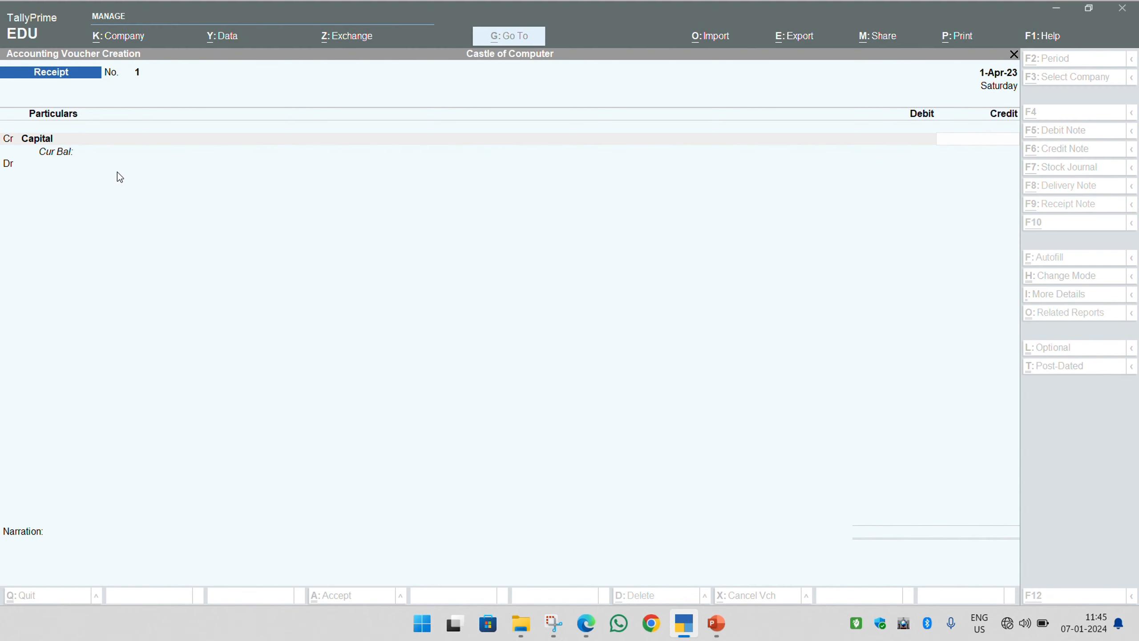
left_click(89, 188)
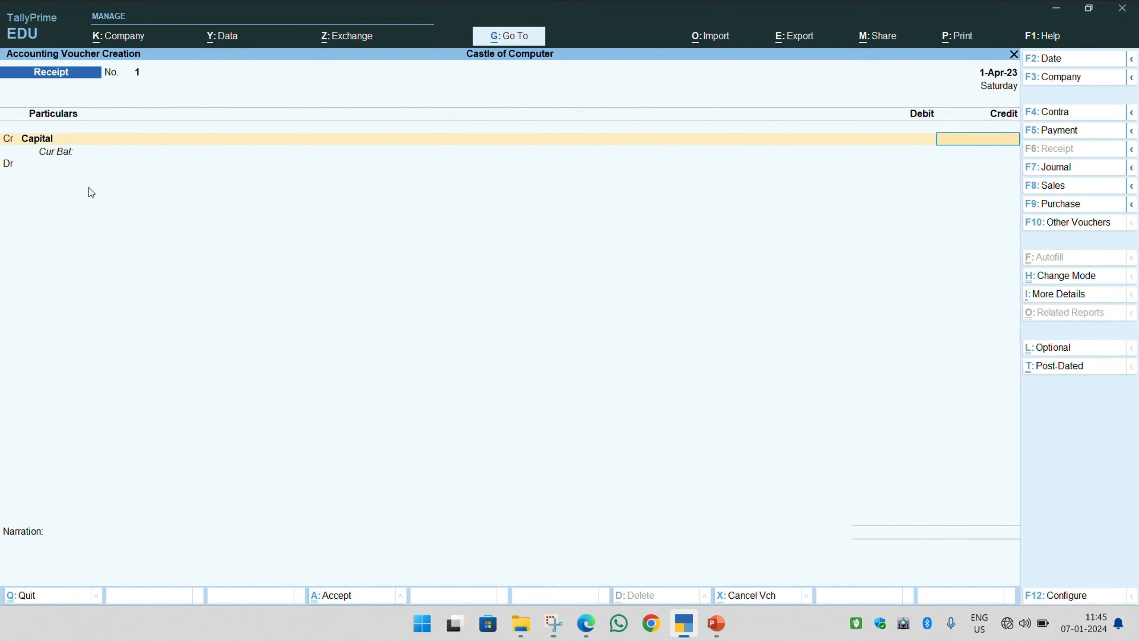
left_click(587, 627)
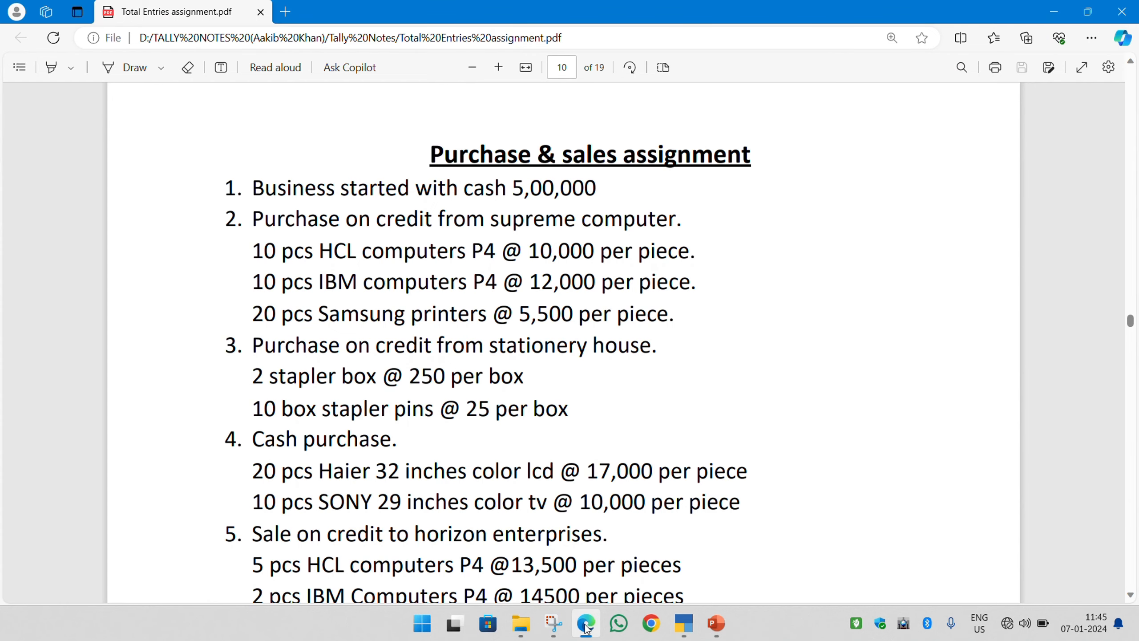
key("alt+Tab")
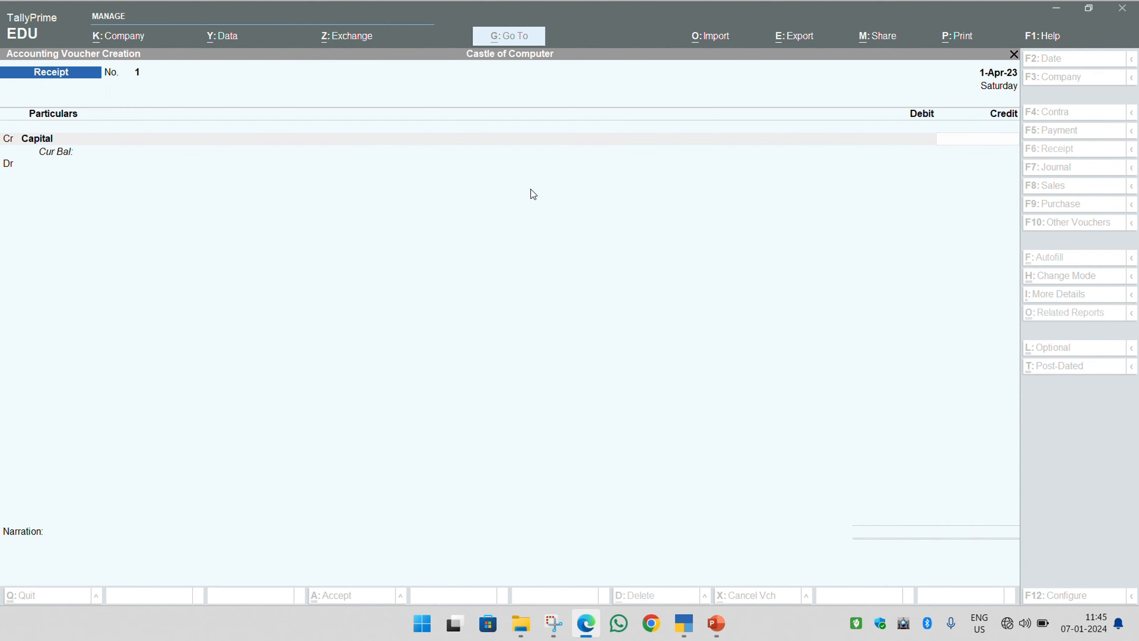
type("500000")
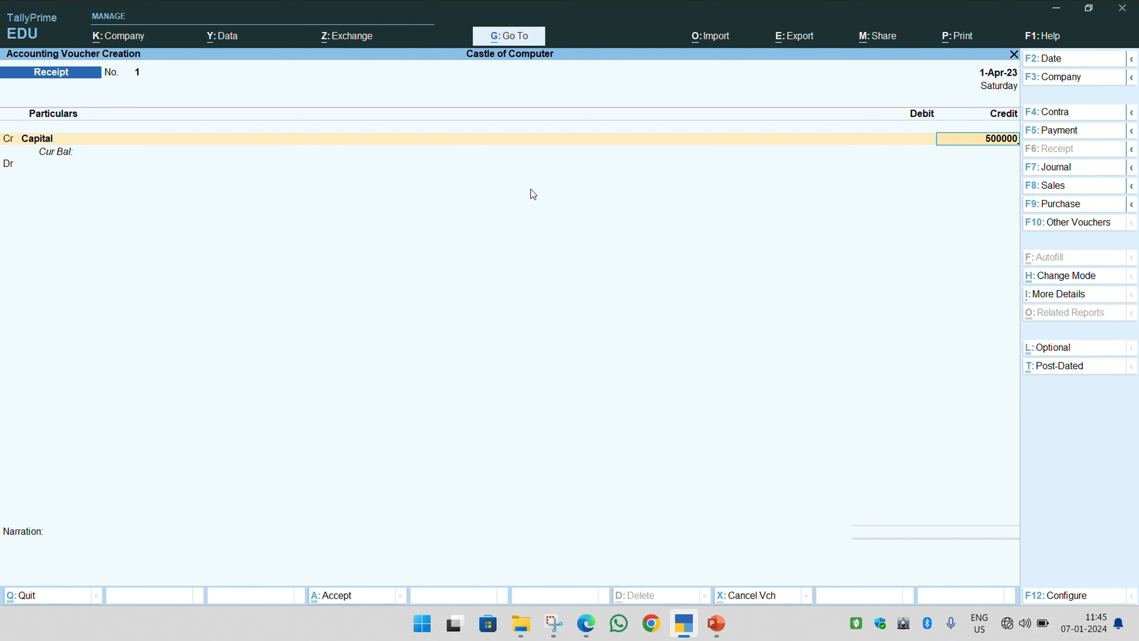
key("Return")
Debit Cash for the same amount and save the receipt voucher without a narration.
key("Down")
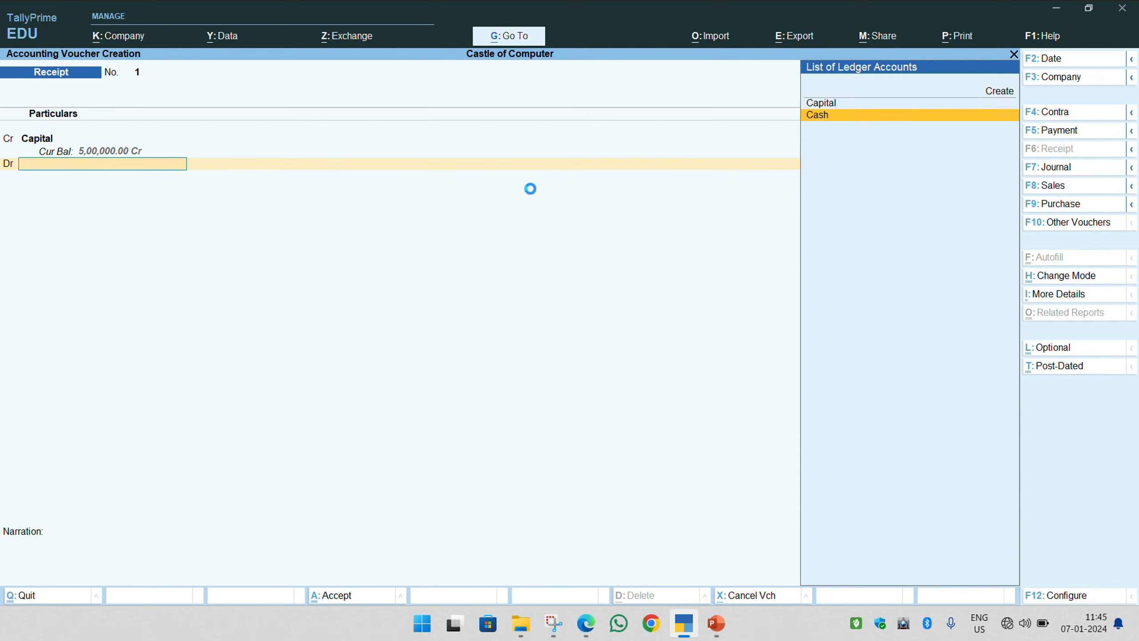
key("Return")
key("Return")
key("Return")
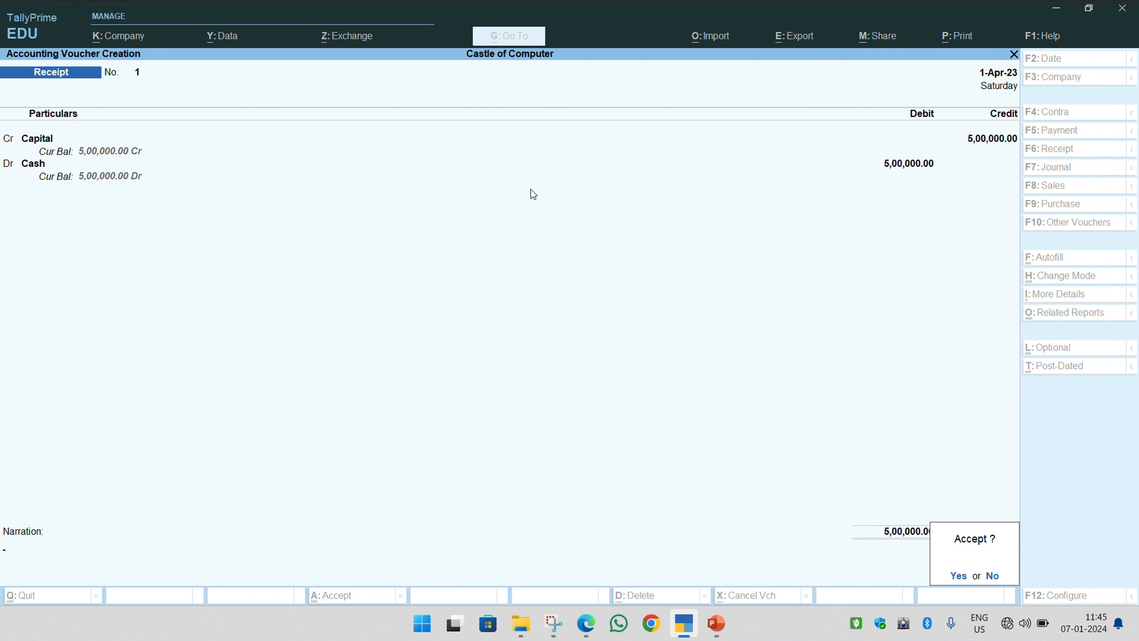
key("Return")
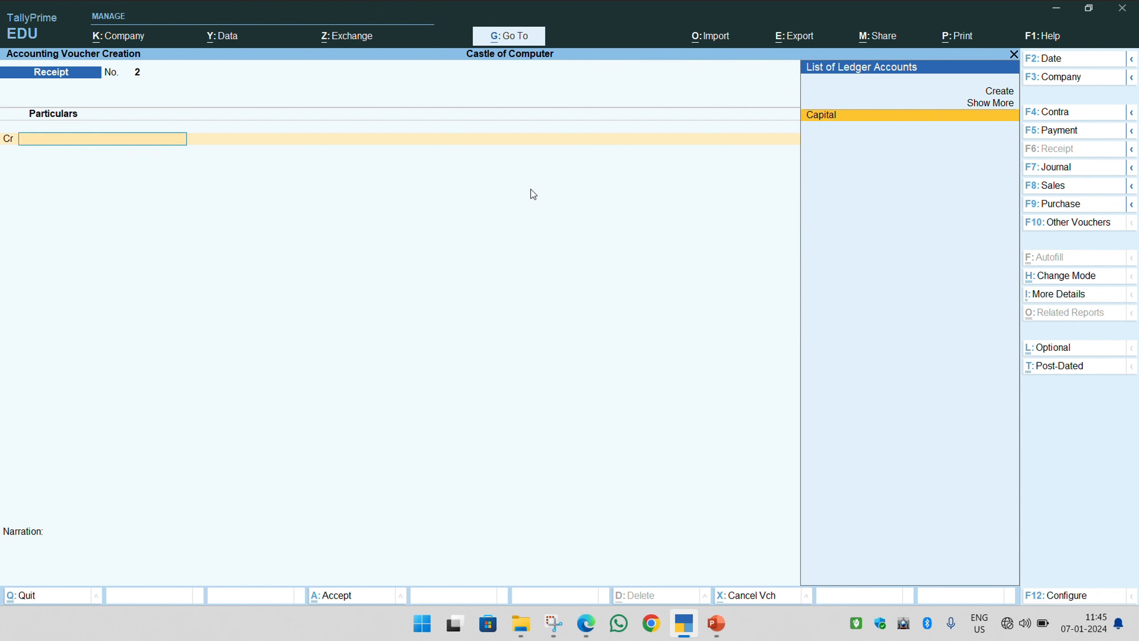
Start a purchase voucher in As Voucher mode and leave its supplier invoice number and date blank.
key("alt+Tab")
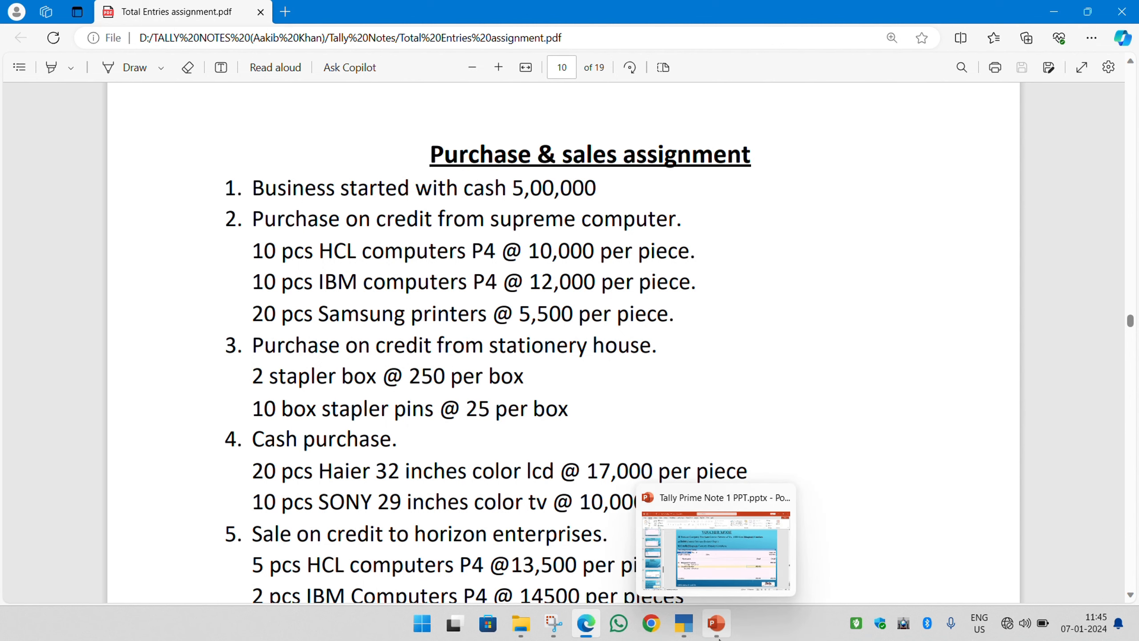
left_click(683, 623)
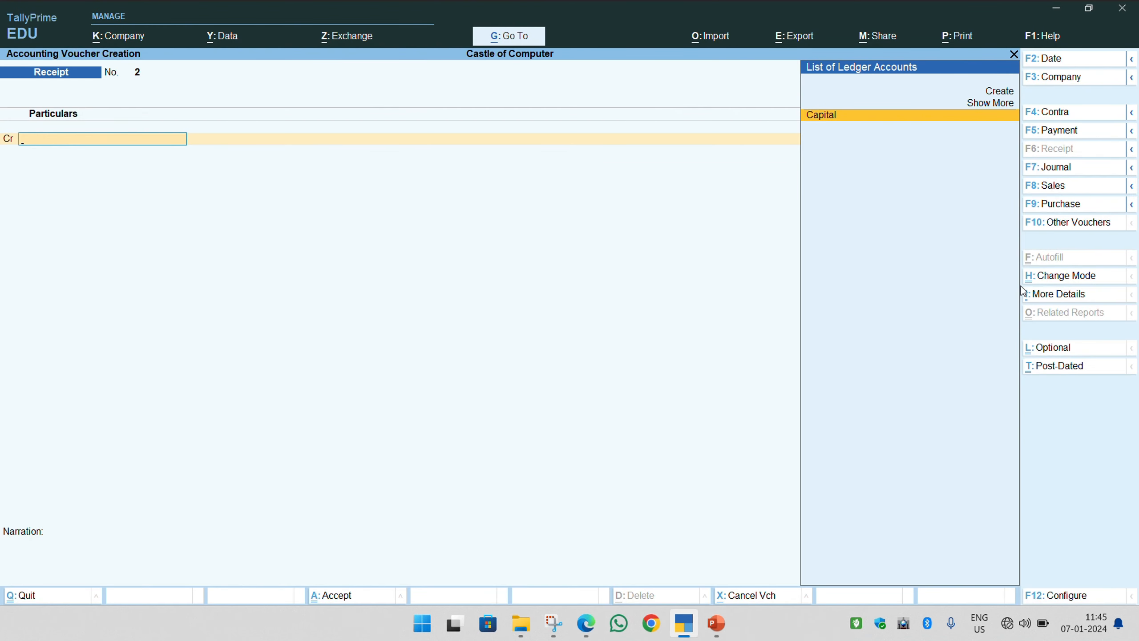
left_click(1051, 200)
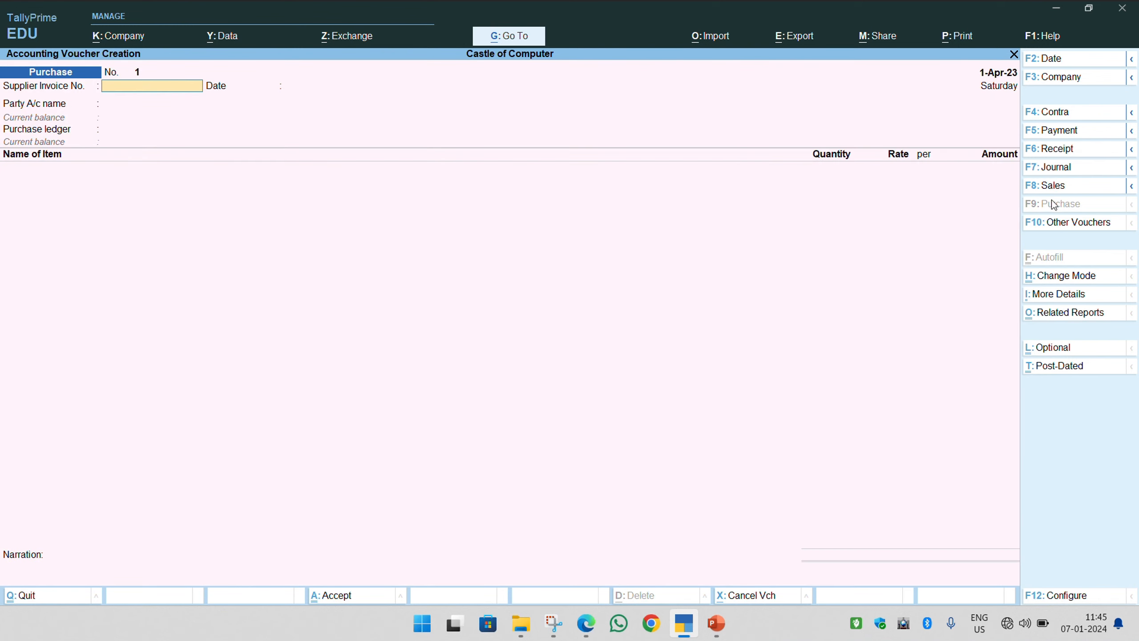
left_click(1052, 277)
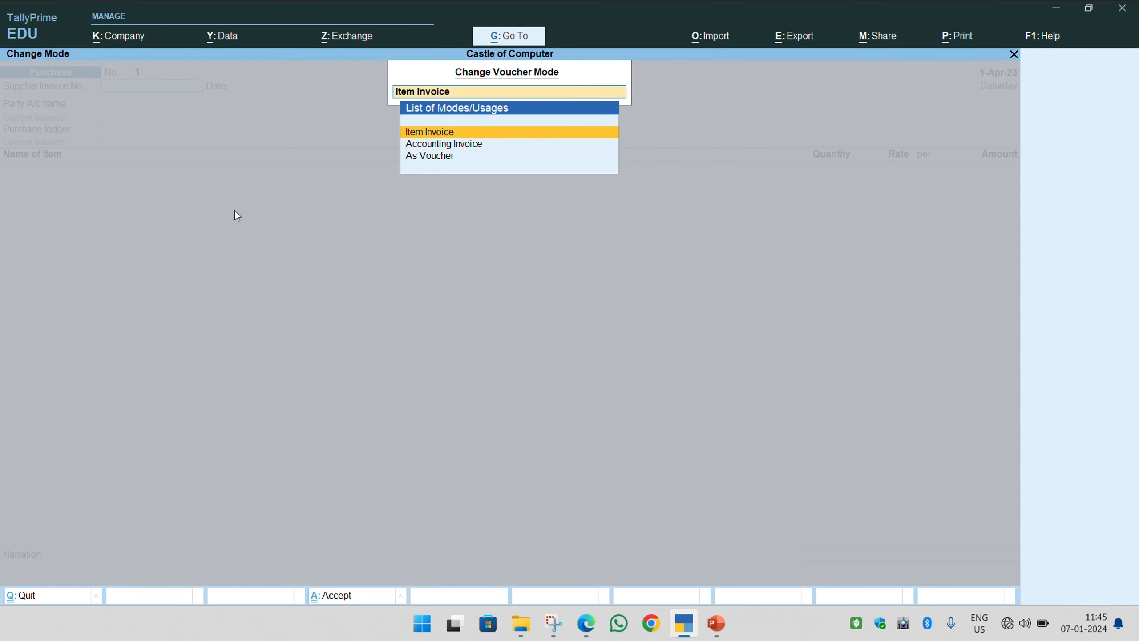
left_click(422, 162)
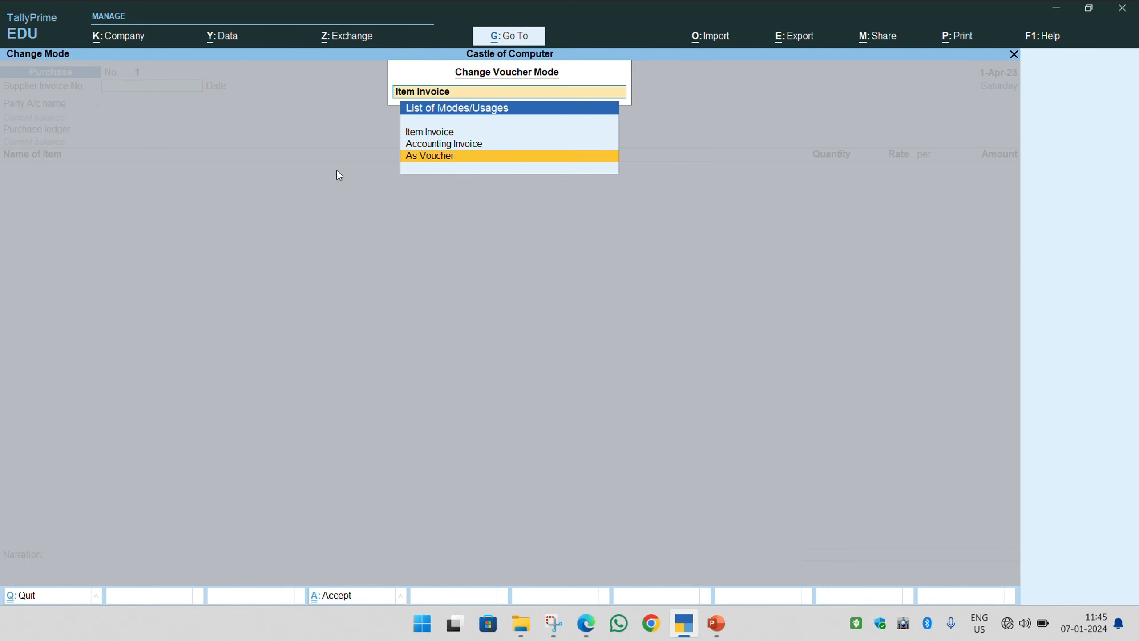
left_click(443, 157)
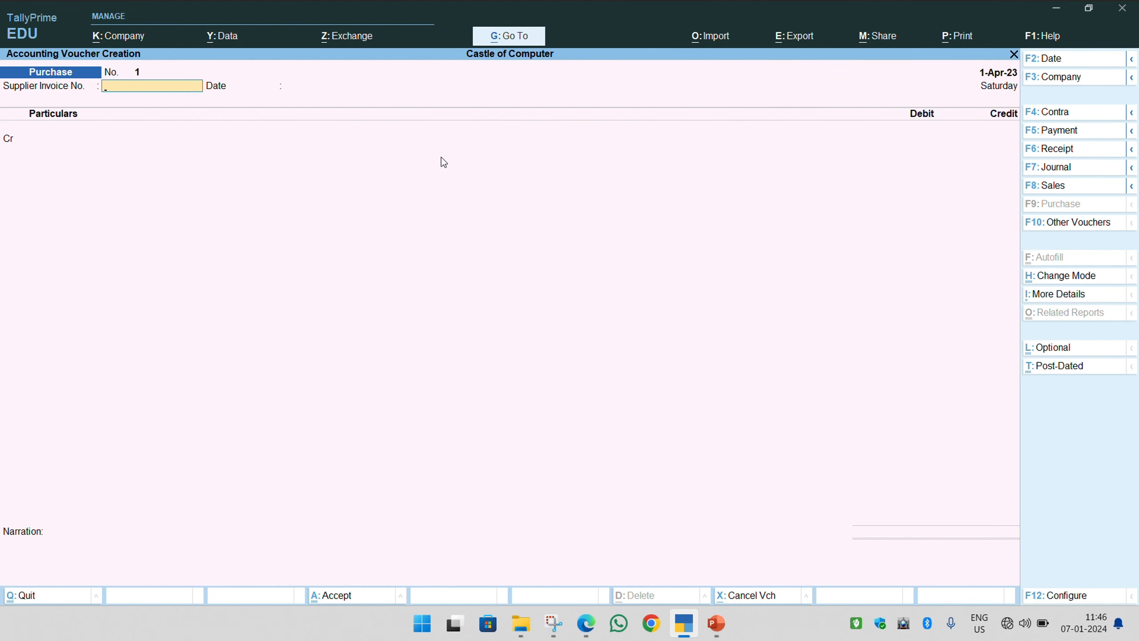
key("Return")
key("Return")
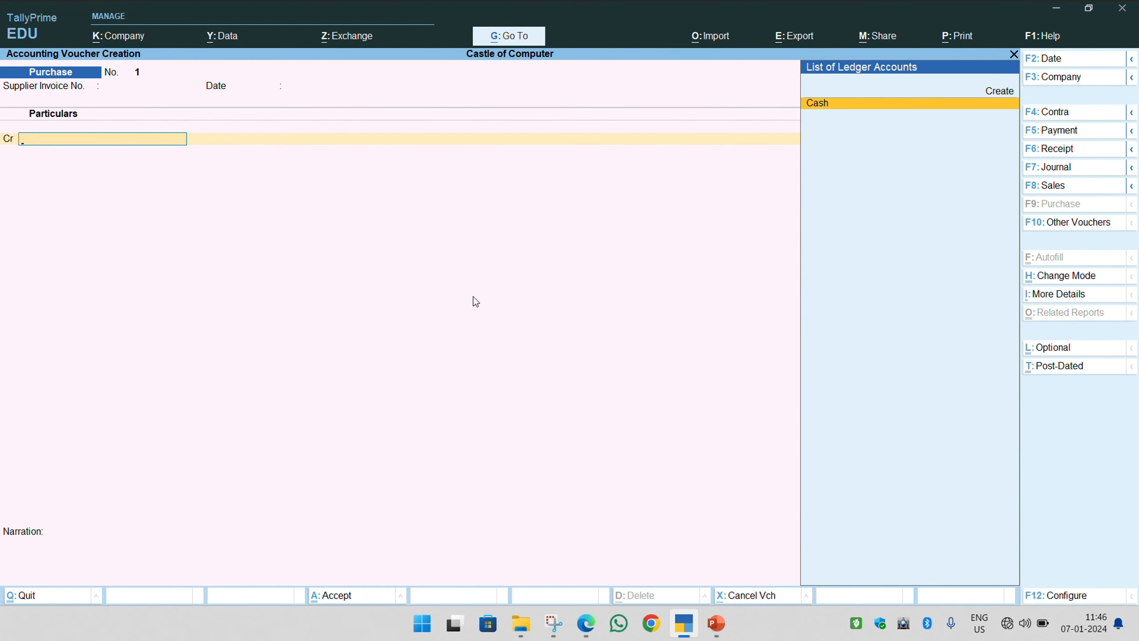
Read entry 2, the credit purchase from supreme computer, in the assignment PDF in Edge and return to TallyPrime.
left_click(576, 588)
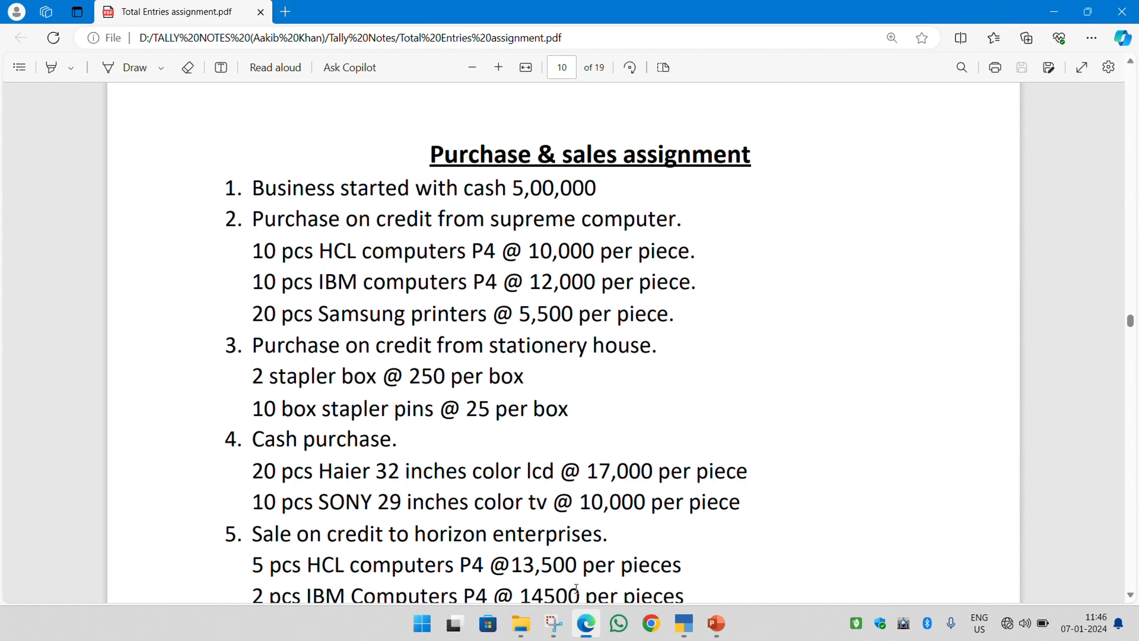
left_click_drag(251, 219, 717, 347)
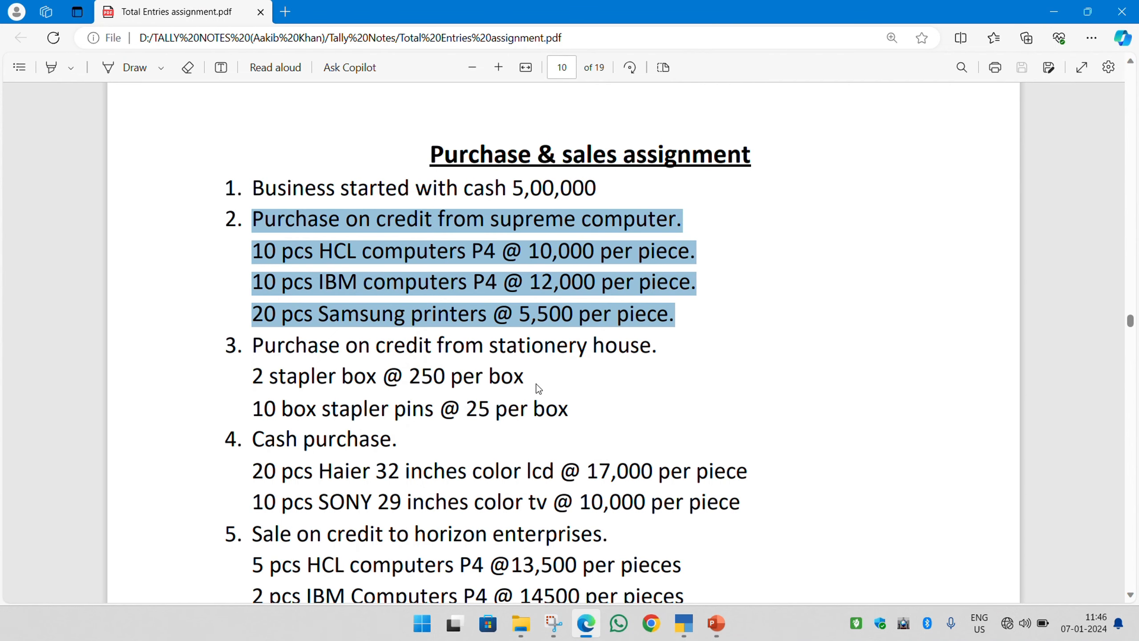
left_click(318, 322)
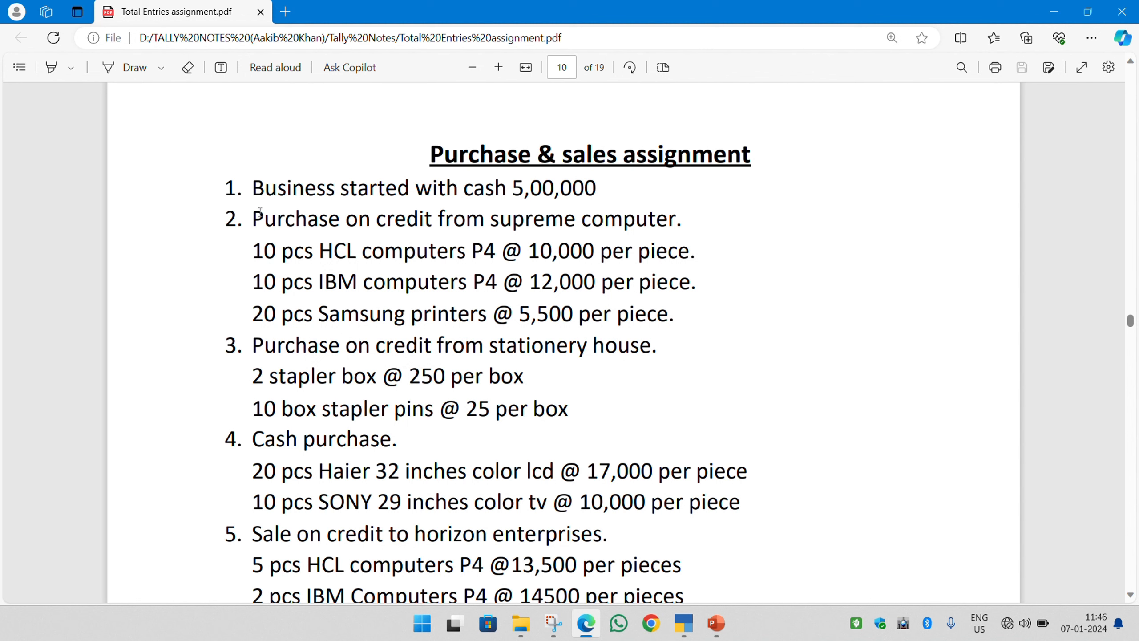
left_click_drag(254, 218, 686, 222)
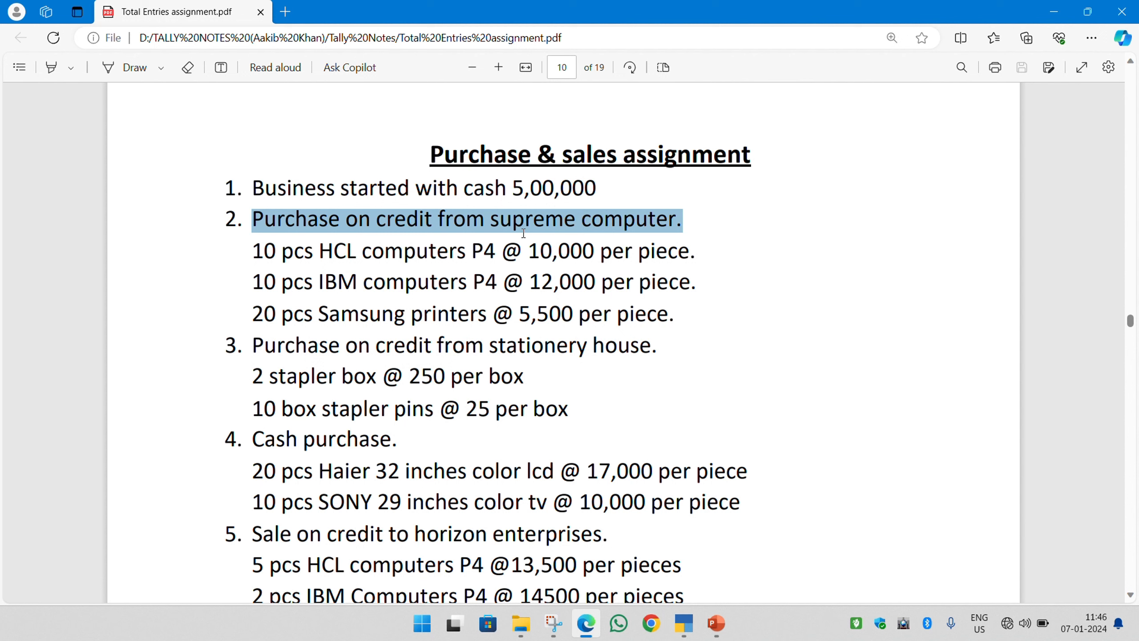
left_click_drag(341, 221, 434, 221)
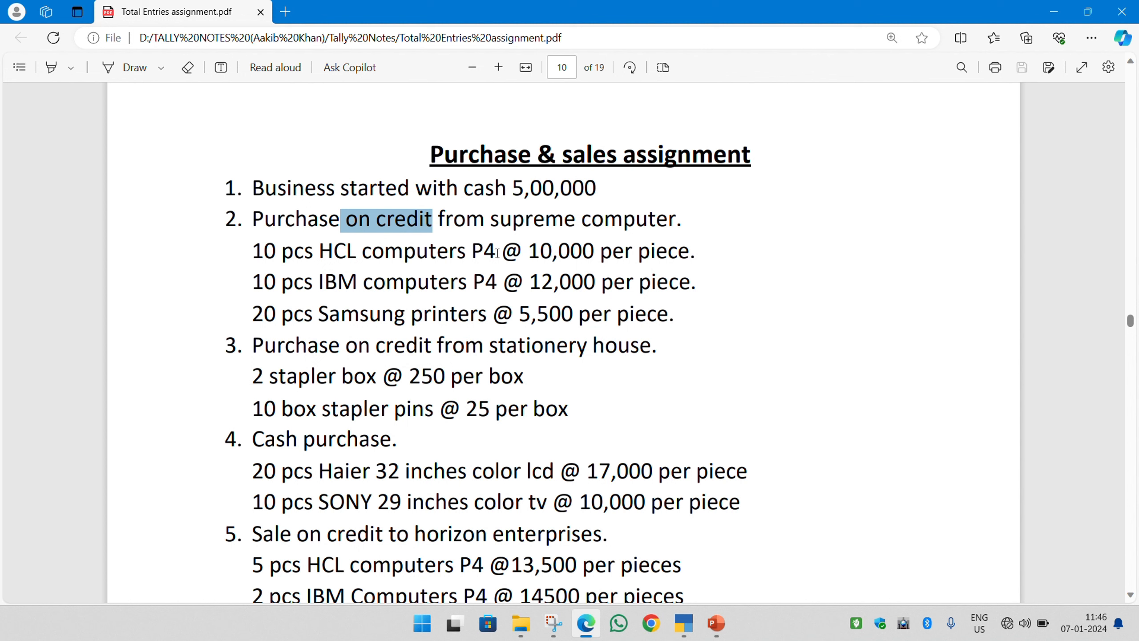
left_click_drag(237, 227, 698, 254)
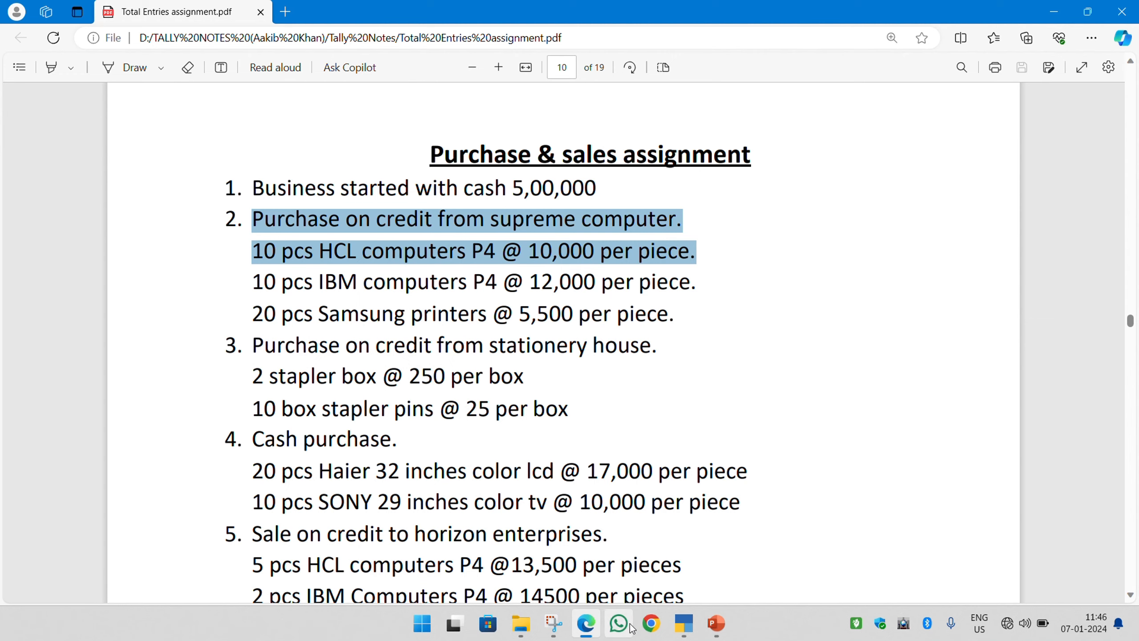
left_click(684, 623)
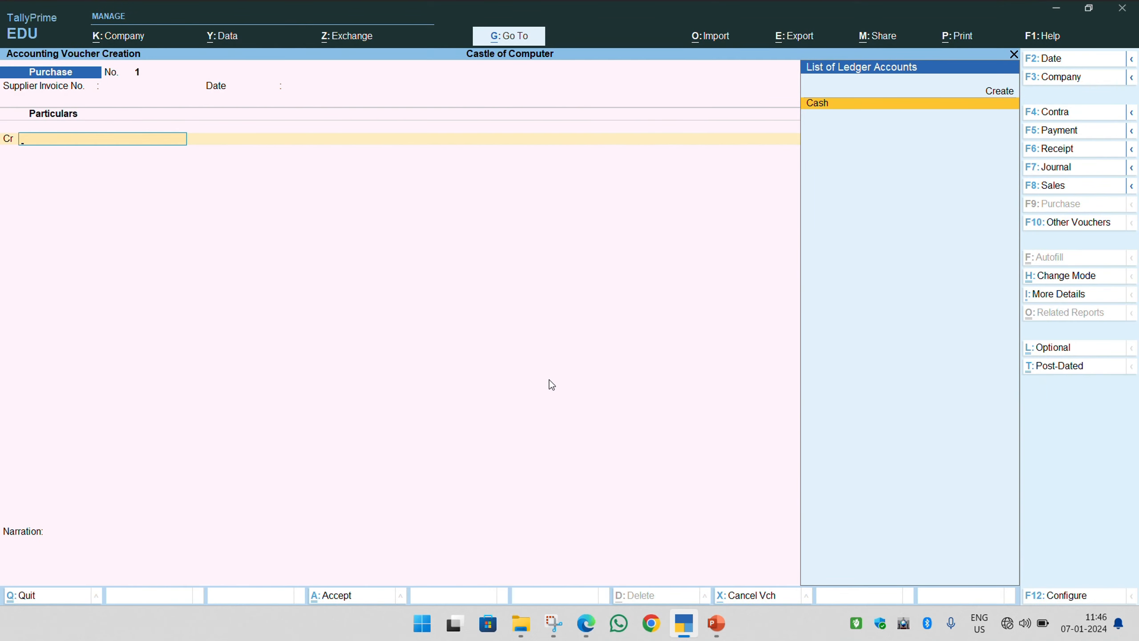
Create a new ledger from the purchase voucher's credit line, naming it Supreme Computer with no alias.
key("Up")
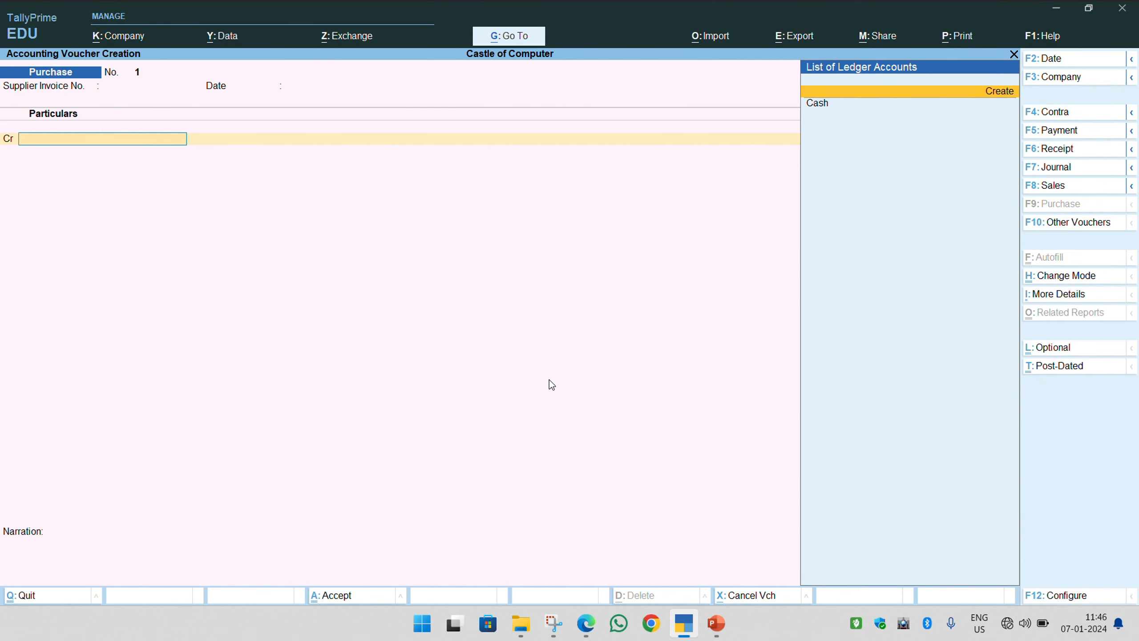
key("Return")
type("Supte")
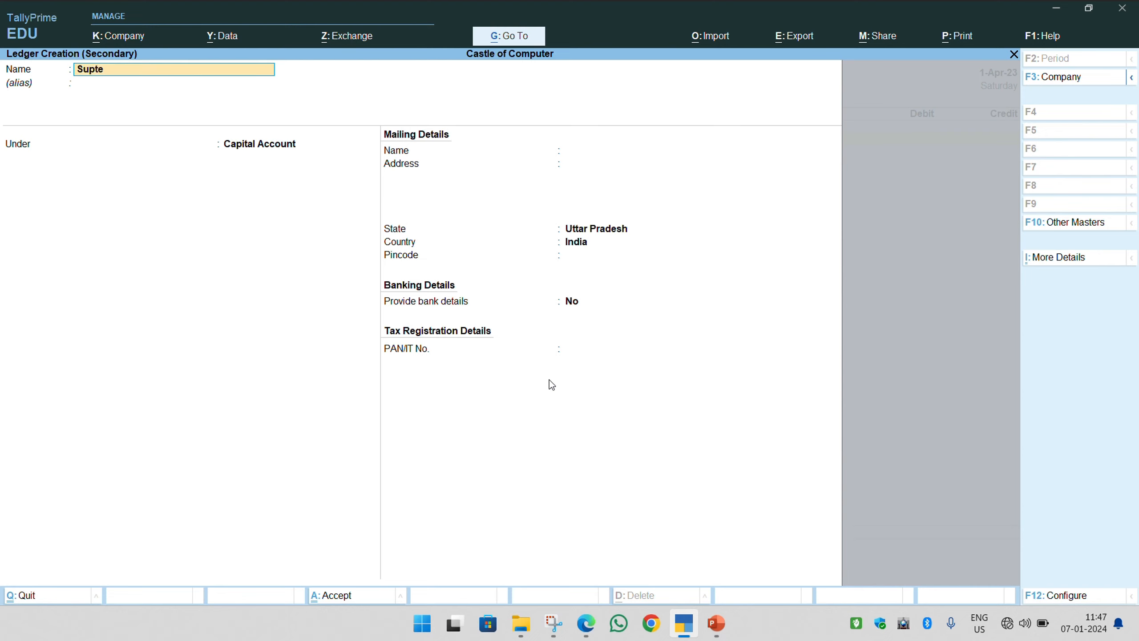
key("BackSpace")
key("BackSpace")
type("reme Computer")
key("Return")
key("Return")
Group the Supreme Computer ledger under Sundry Creditors with bill-by-bill balances kept on, save it and leave the receipt details blank.
type("Su")
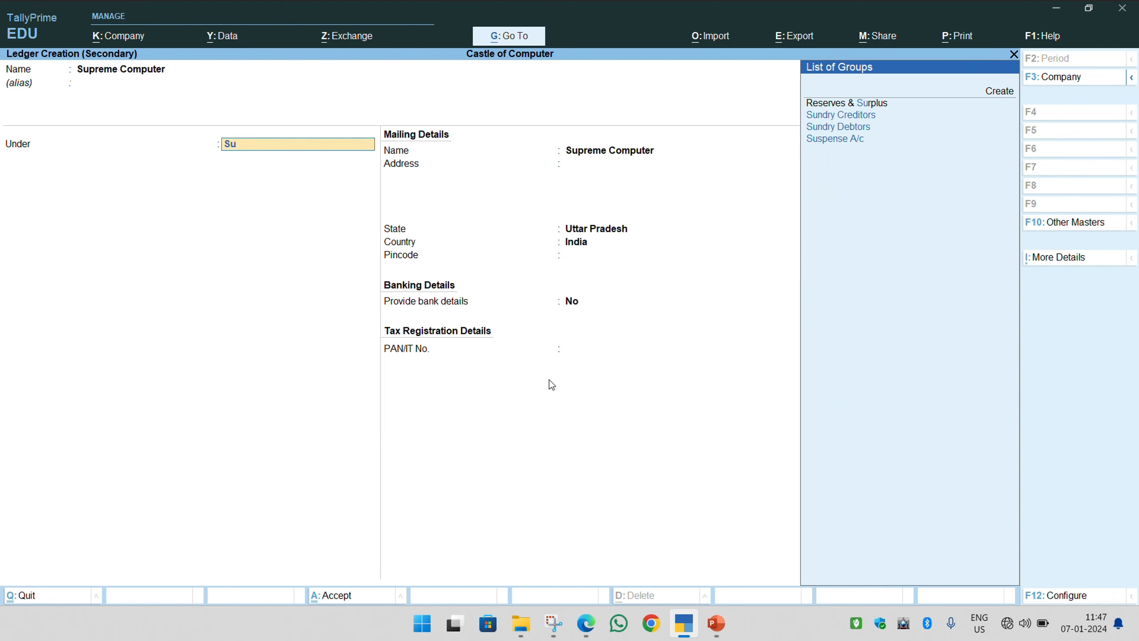
type("n")
key("Down")
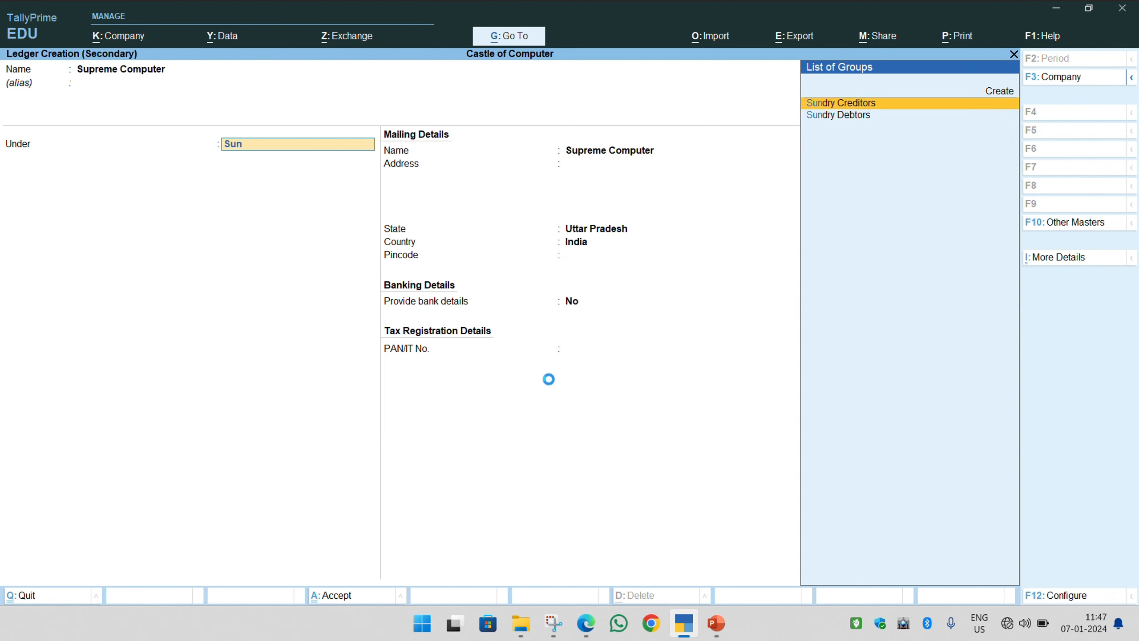
key("Return")
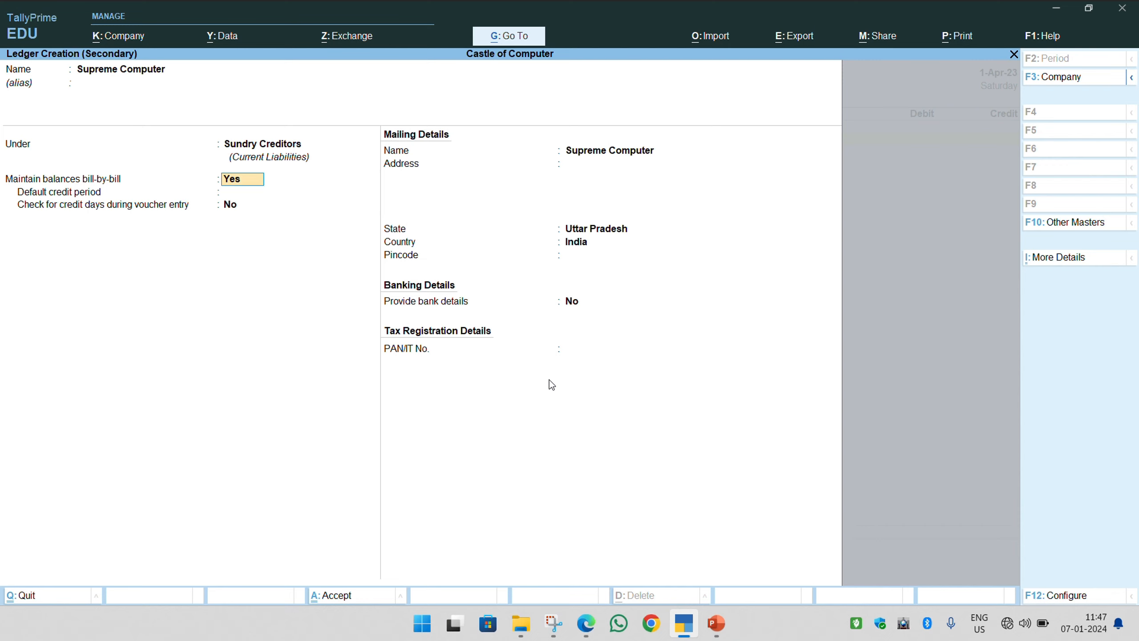
key("Return")
key("Return")
key("Return")
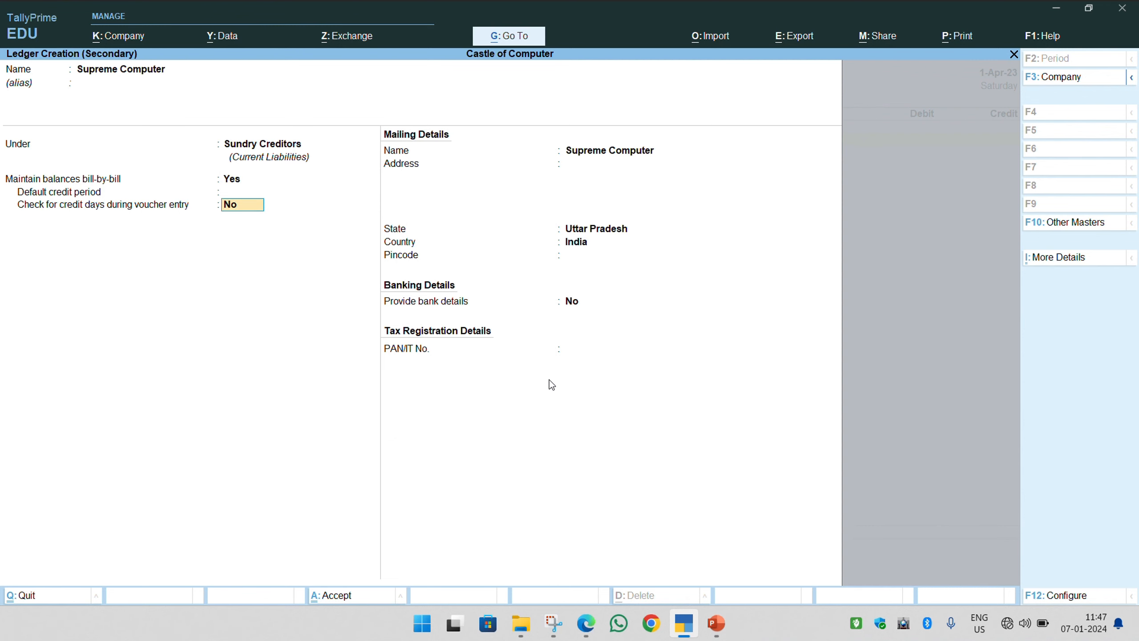
key("Escape")
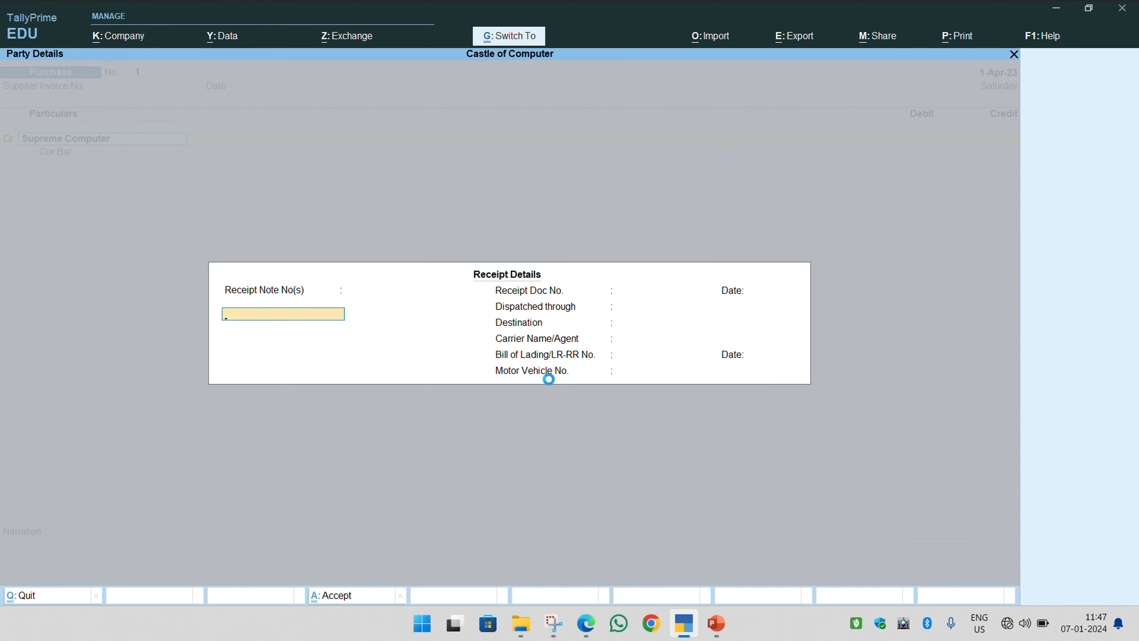
key("ctrl+a")
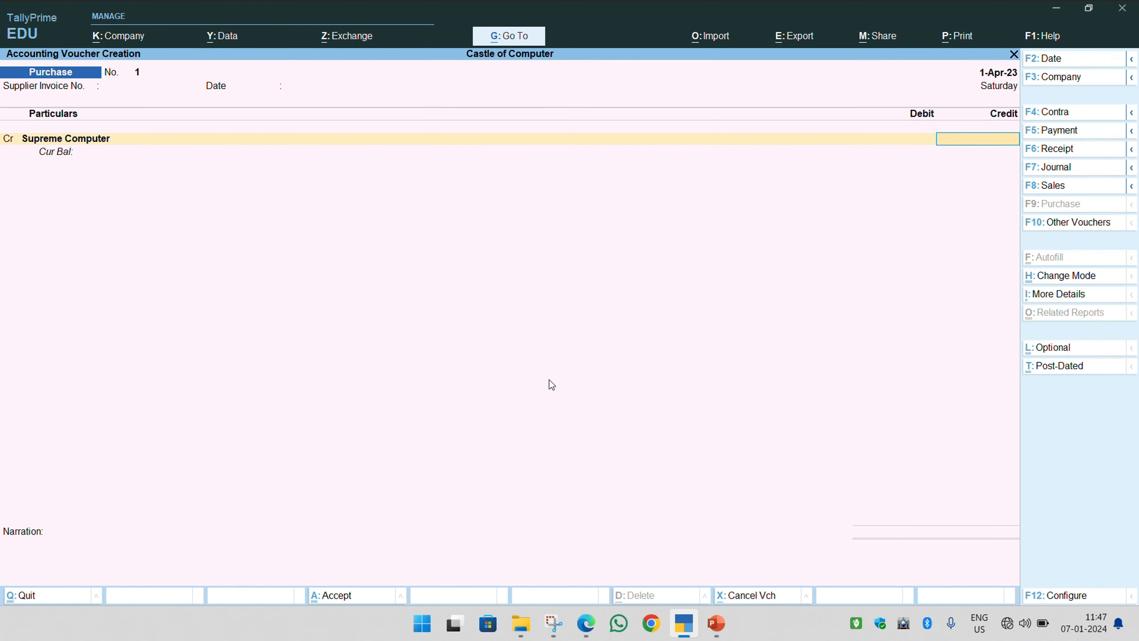
Check the HCL computers line in the assignment PDF in Edge, return to TallyPrime and enter 1 as Supreme Computer's credit amount.
key("alt")
key("alt+Tab")
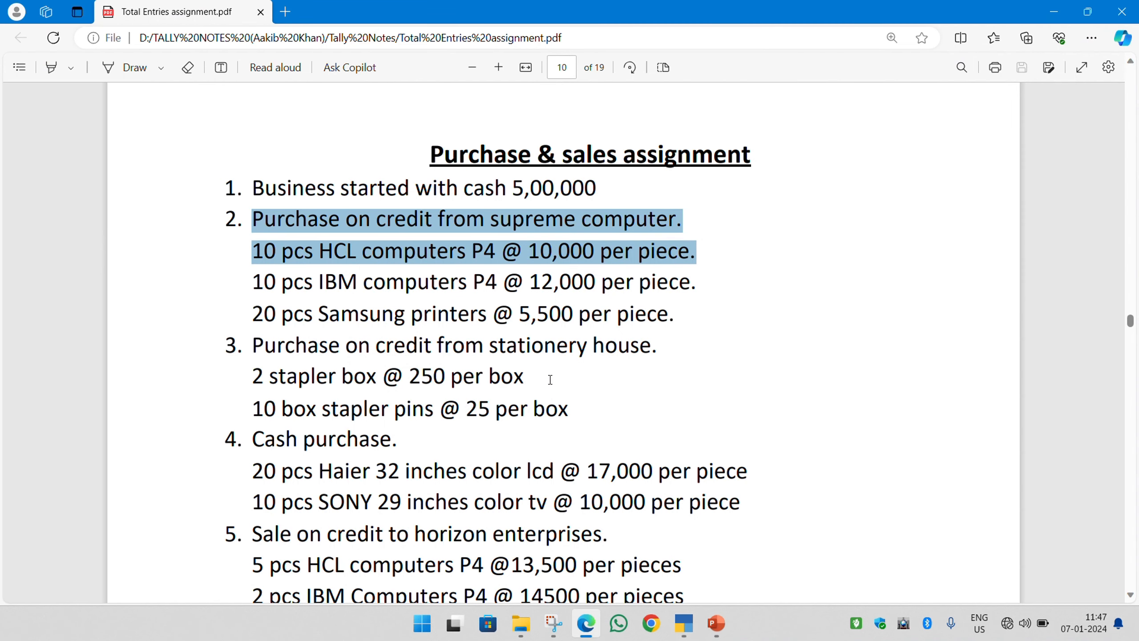
left_click(289, 262)
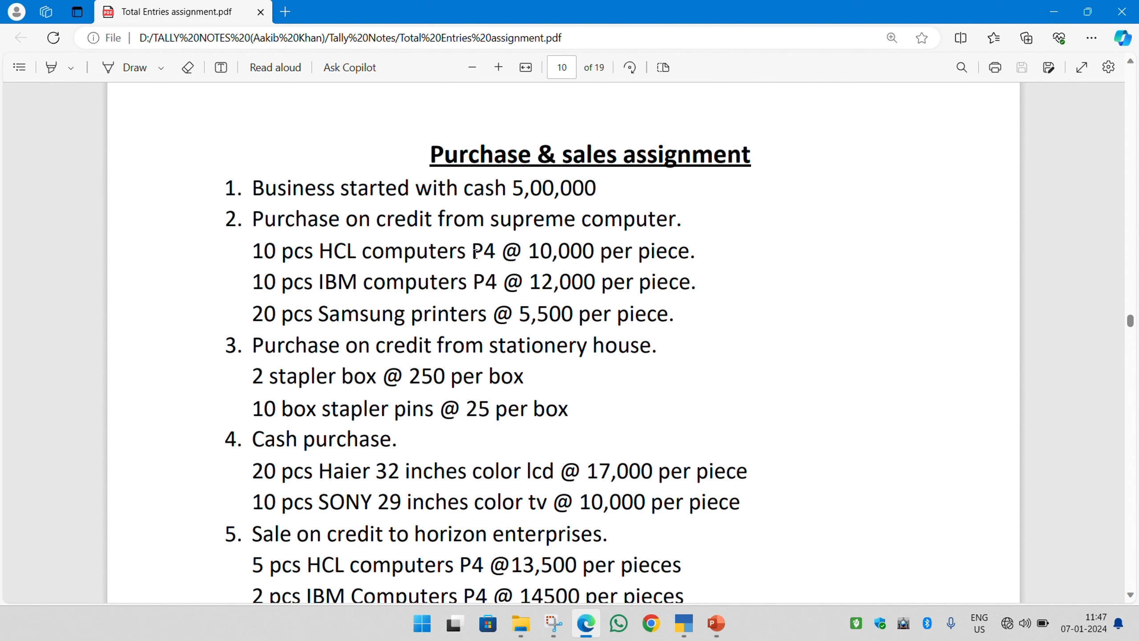
key("alt+Tab")
type("1")
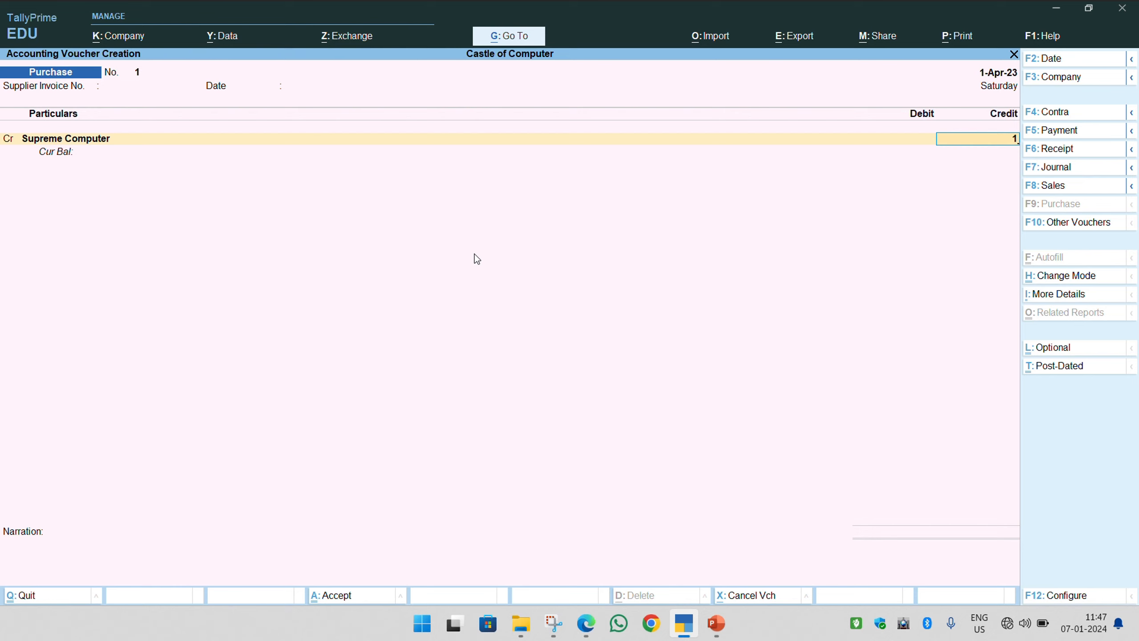
type("0000")
key("BackSpace")
key("BackSpace")
key("BackSpace")
key("BackSpace")
key("Return")
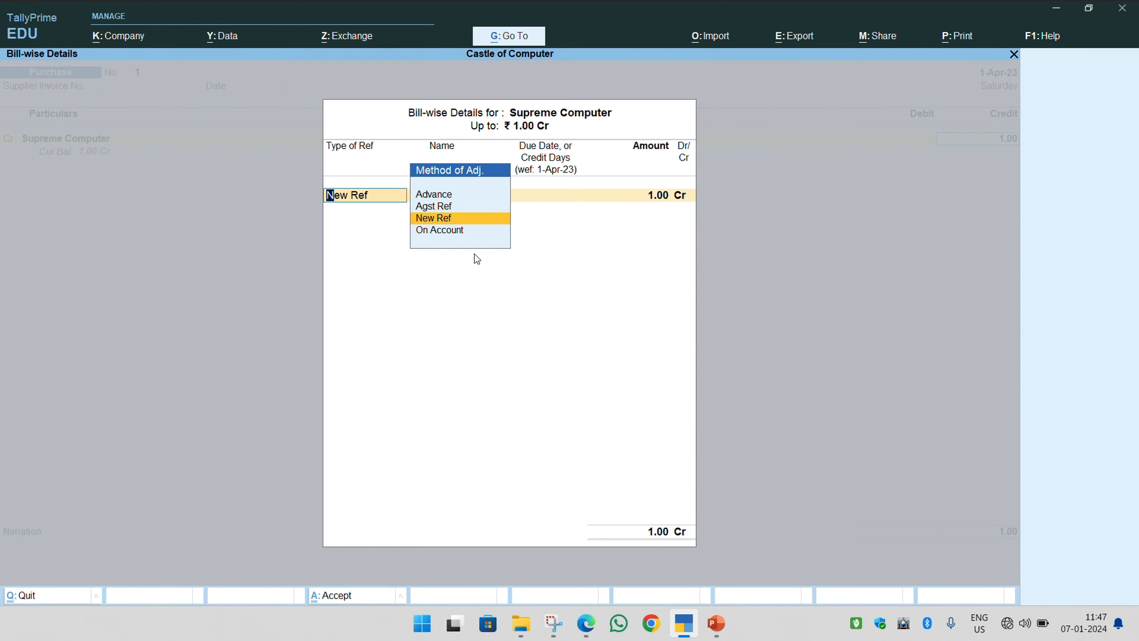
Allocate Supreme Computer's full credit to a New Ref bill named BI-90 with no due date.
key("Return")
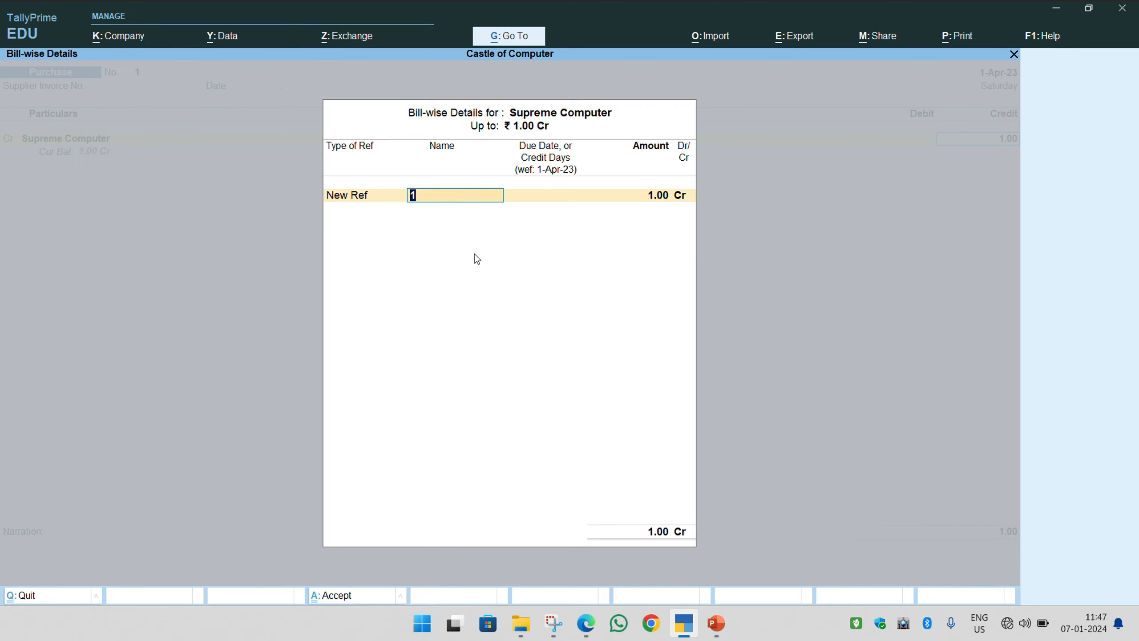
type("BI-90")
key("Return")
key("Return")
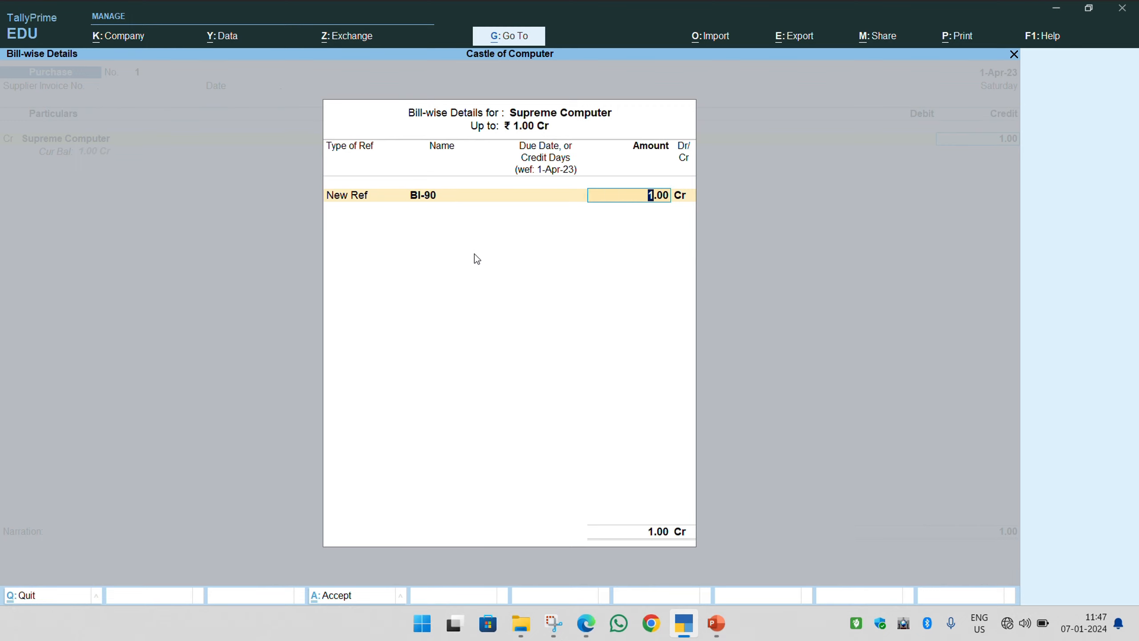
key("Return")
key("Return")
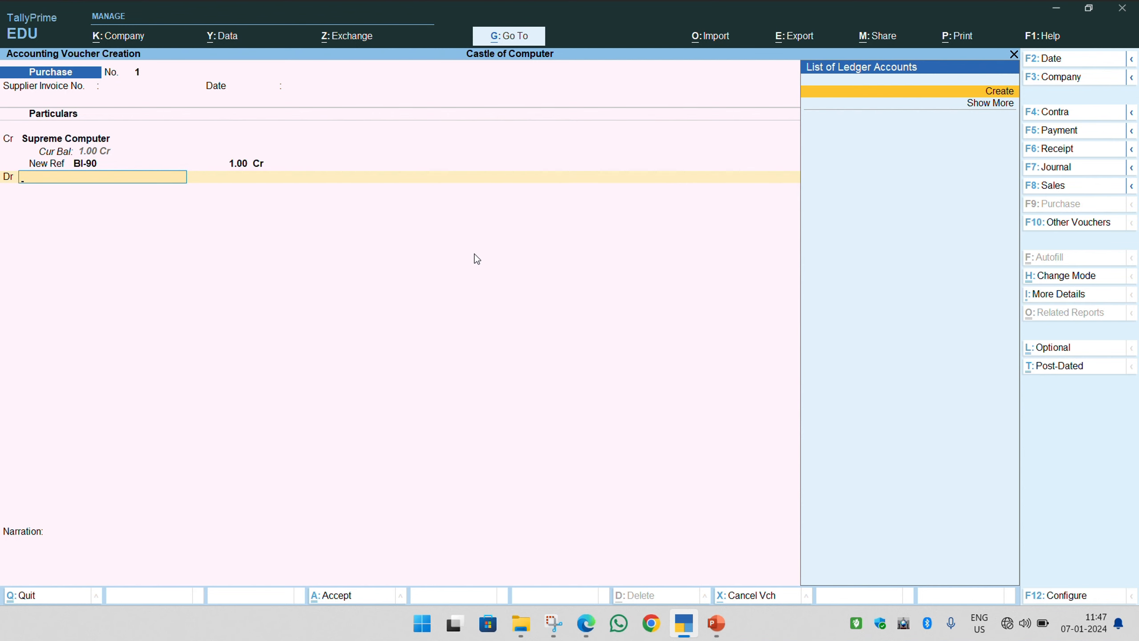
Create a Purchase ledger under Purchase Accounts for the voucher's debit line and save it with ledger type Not Applicable.
key("alt+c")
type("P")
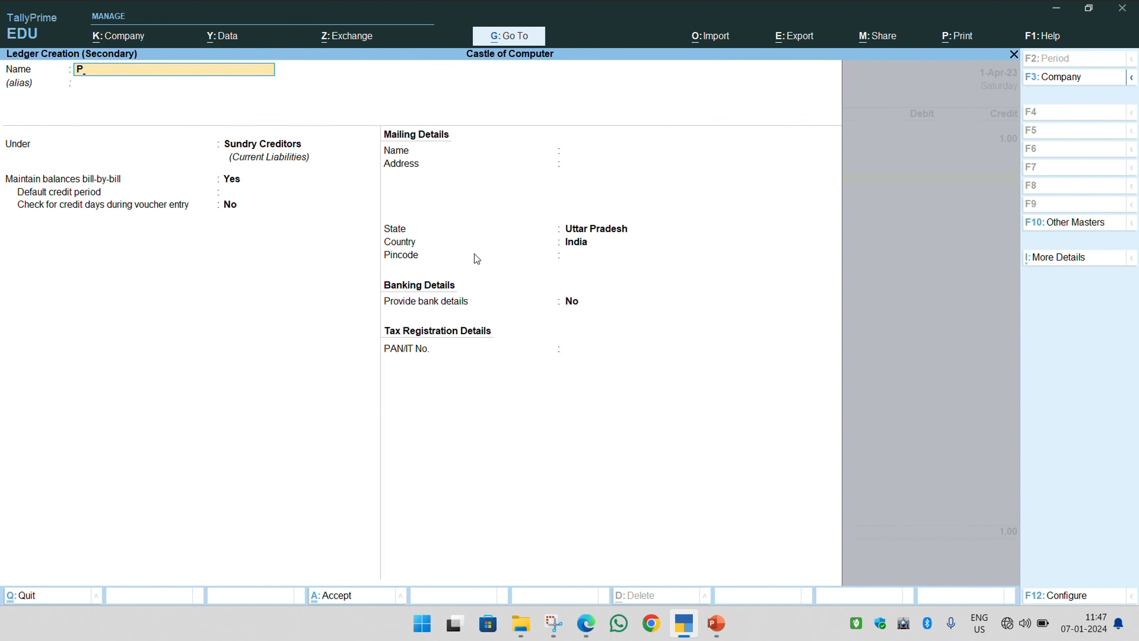
type("urchase")
key("Return")
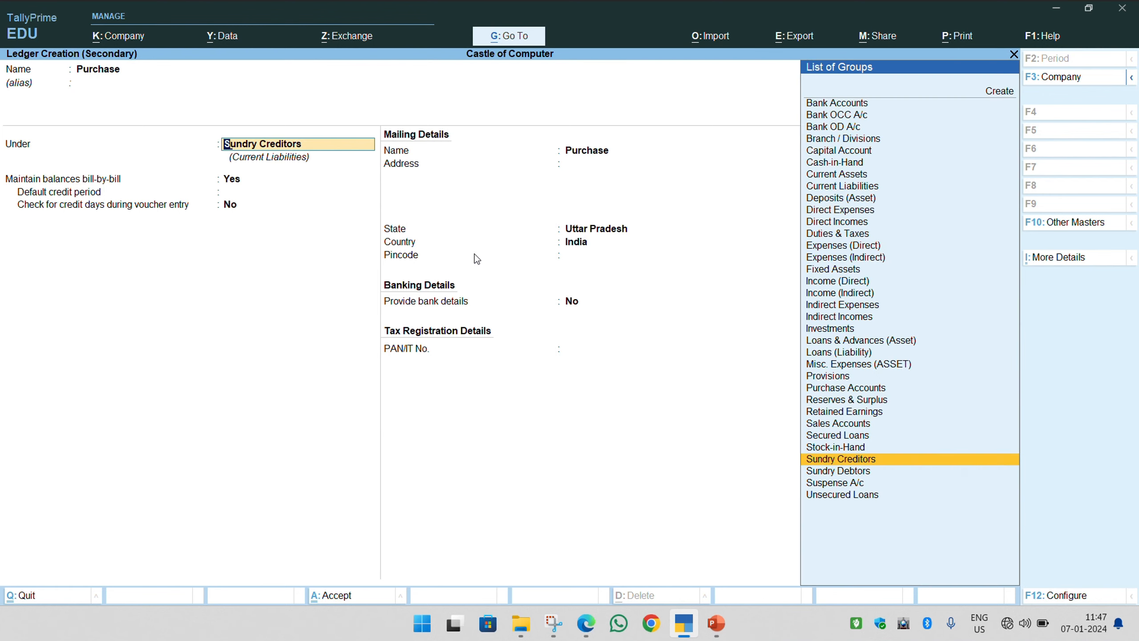
type("Pur")
key("Return")
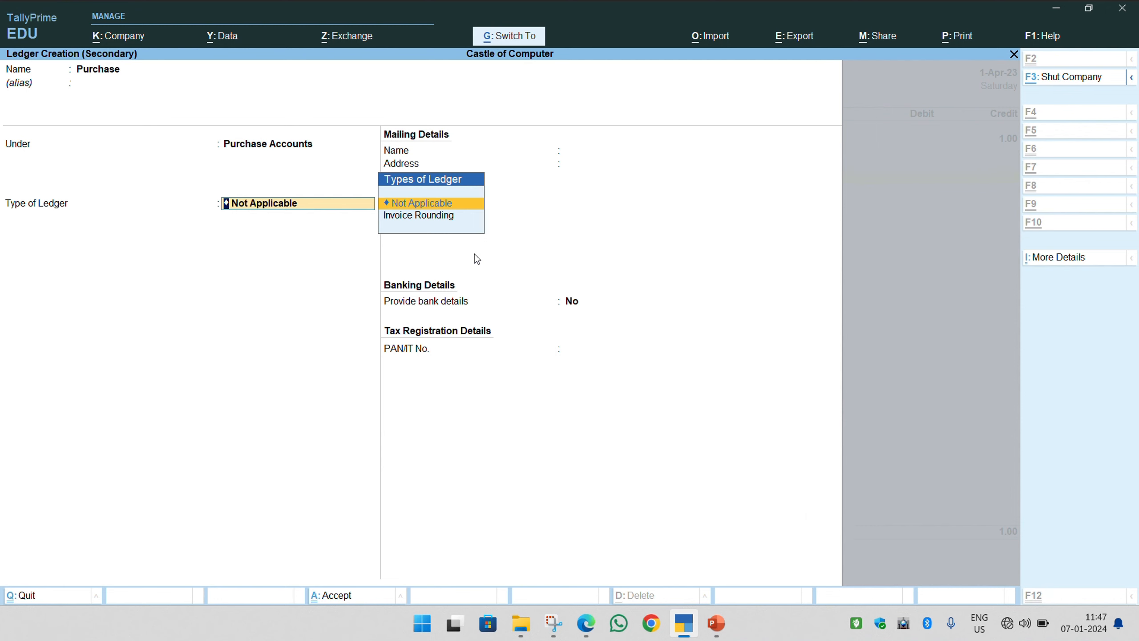
key("ctrl+a")
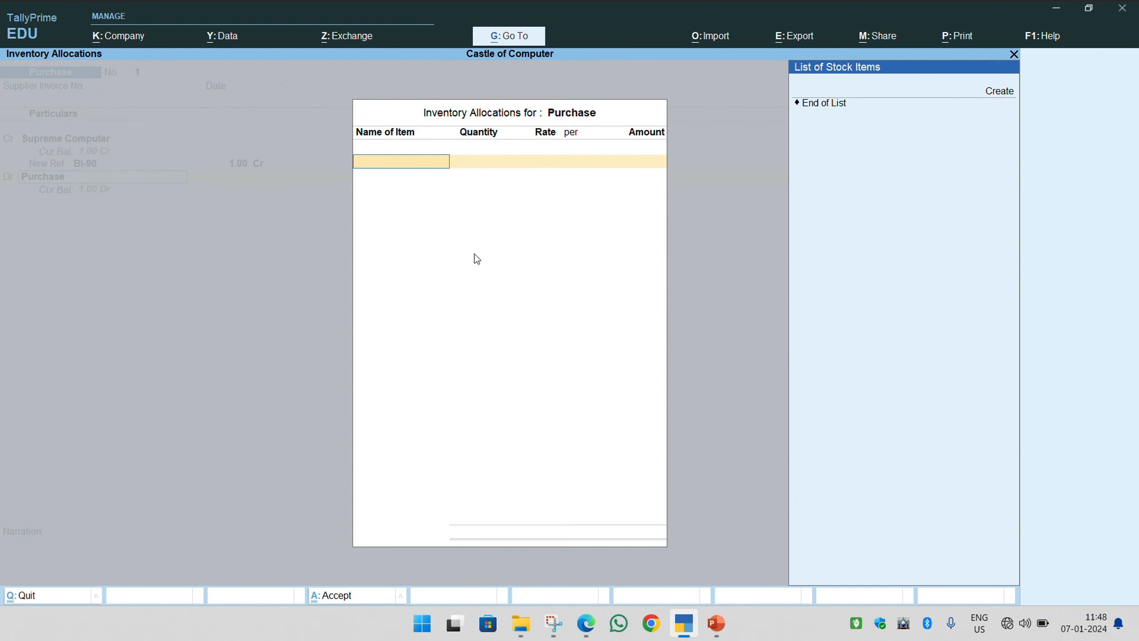
Create a new stock item in Purchase's inventory allocations, naming it HCL Computer P4 with no alias.
key("Up")
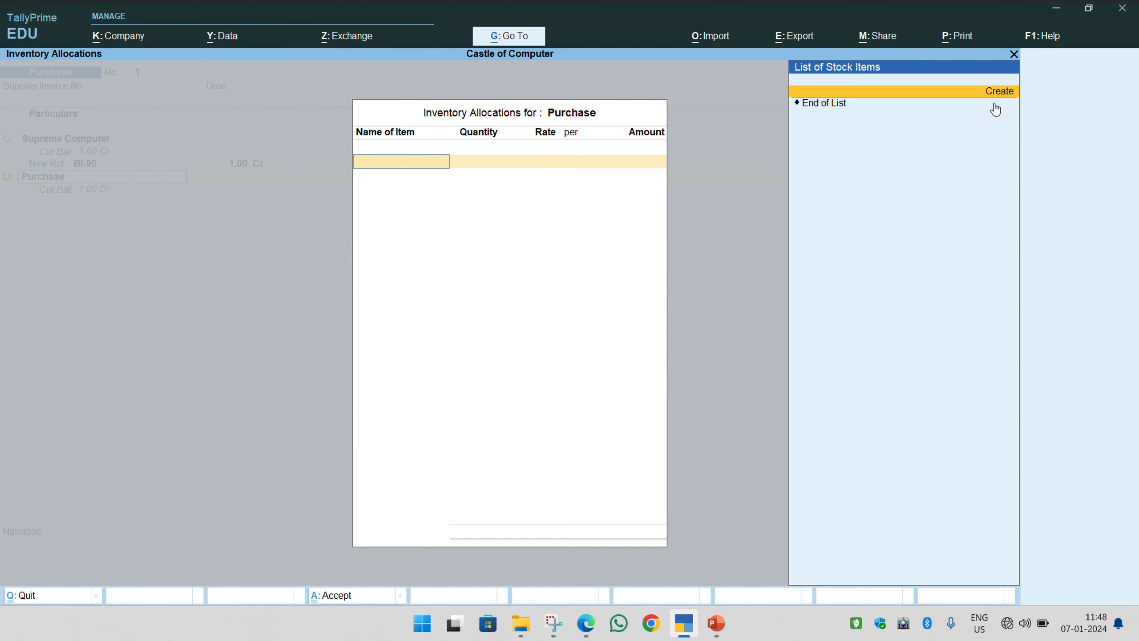
key("Return")
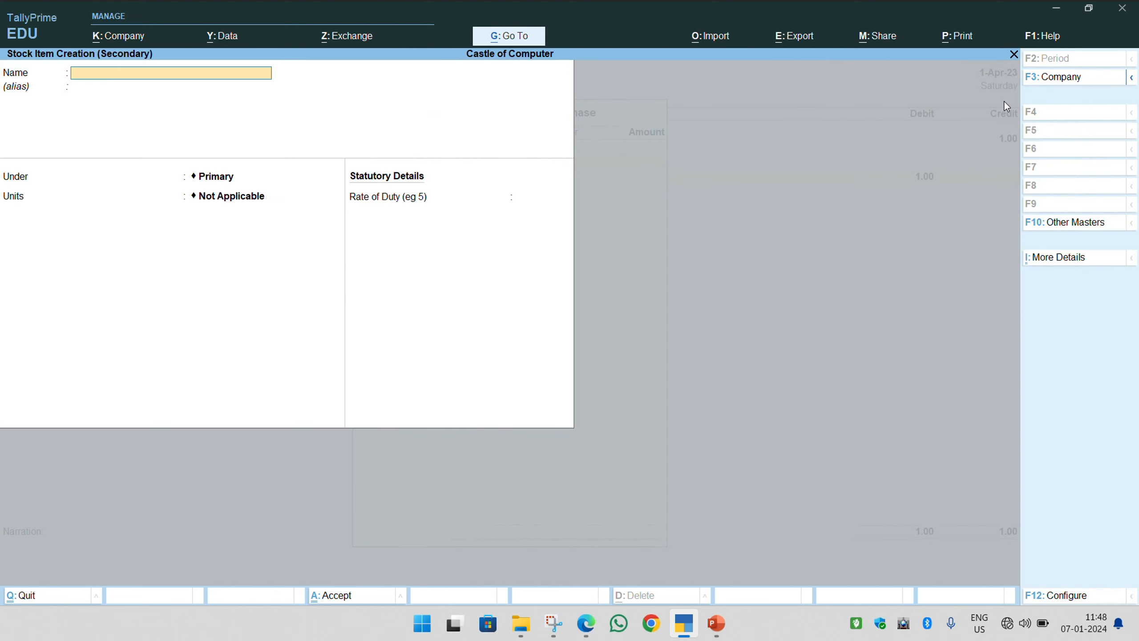
type("HCL Computer")
key("Return")
key("BackSpace")
type("P4")
key("Return")
key("Return")
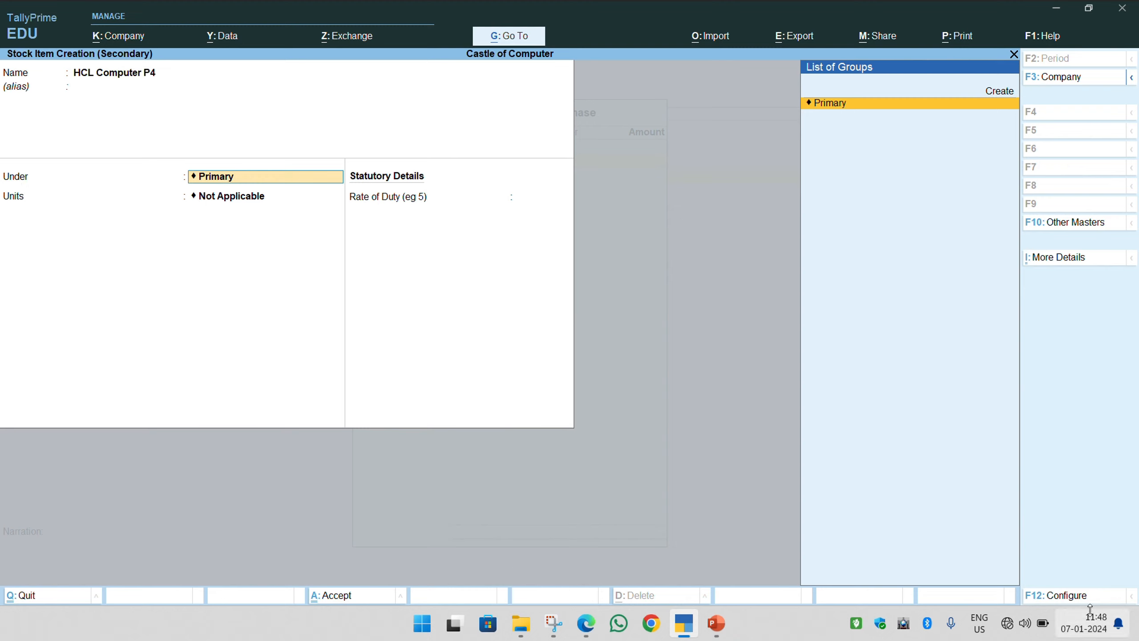
Open the stock item configuration and set both Show more configurations and Show all configurations to Yes.
left_click(1041, 597)
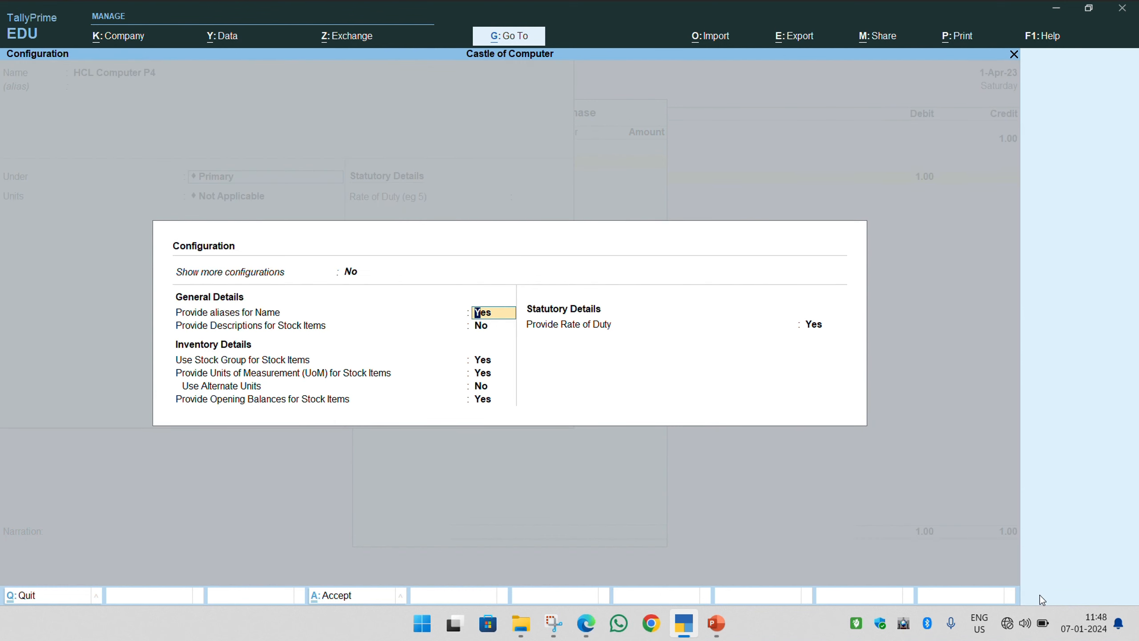
key("Up")
type("y")
key("Return")
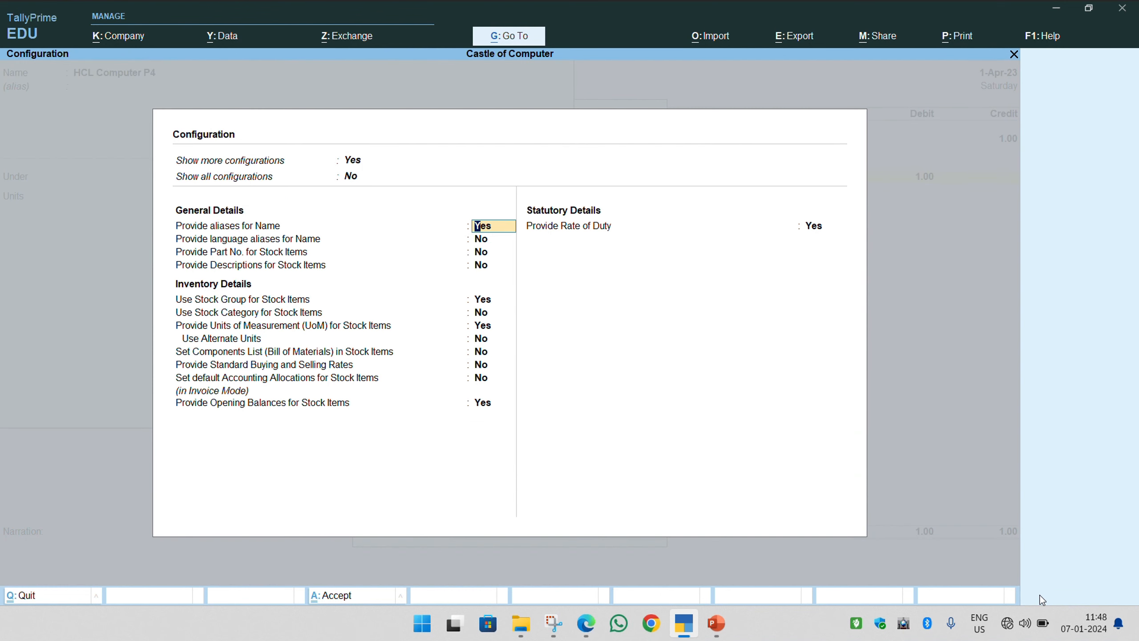
key("Up")
type("y")
key("Return")
key("Return")
key("Return")
key("Return")
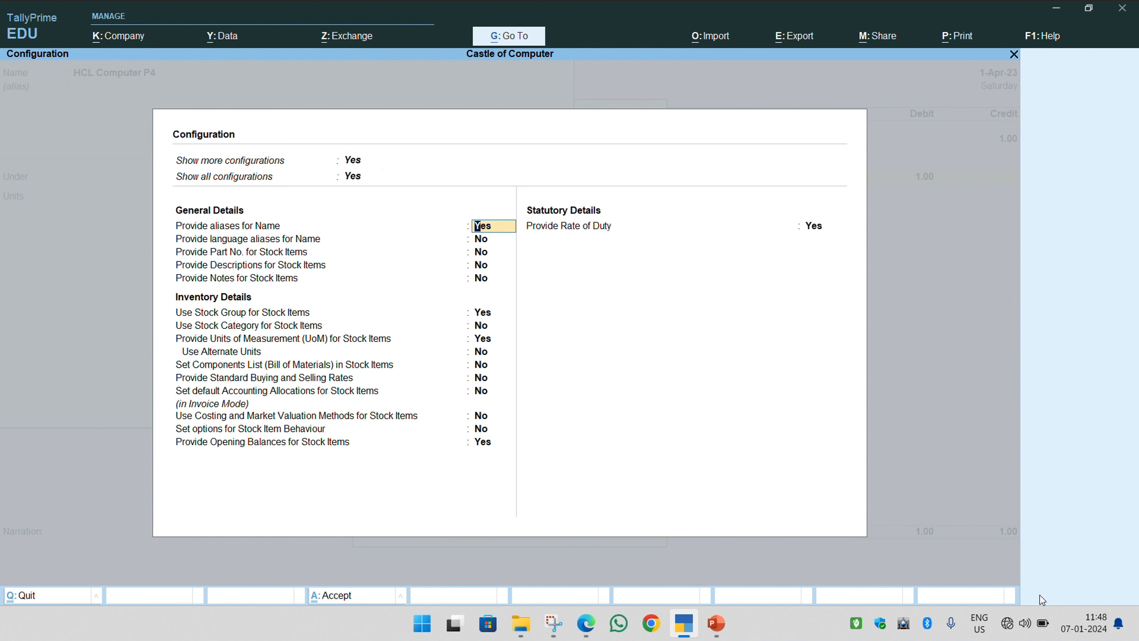
Set Use Stock Category for Stock Items to Yes and accept the configuration.
key("Return")
key("Return")
key("Return")
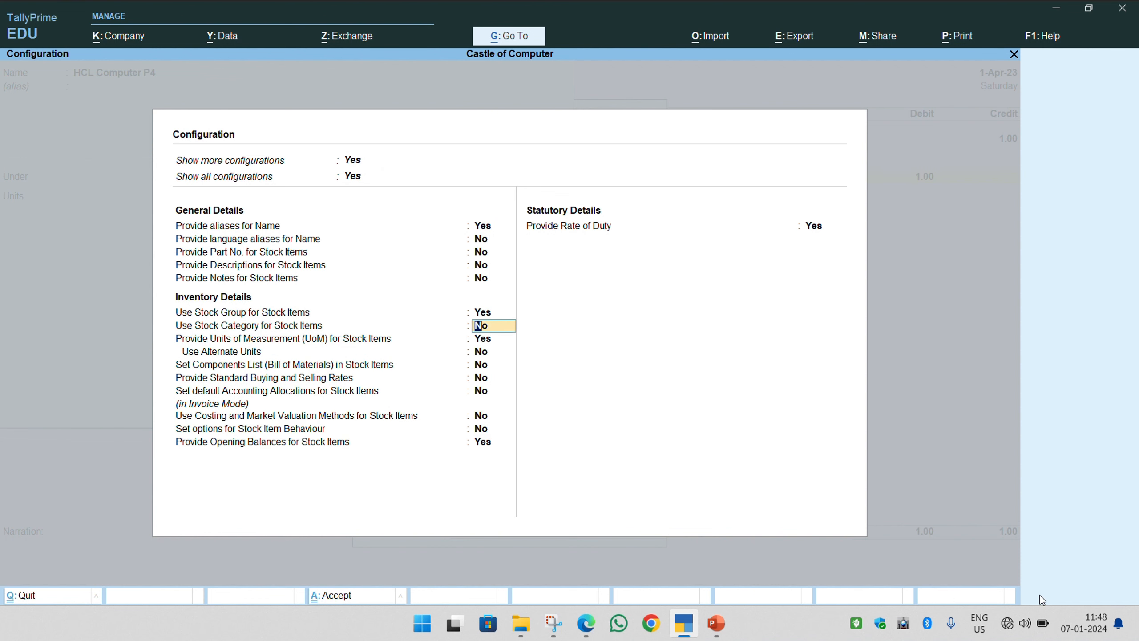
type("y")
key("Return")
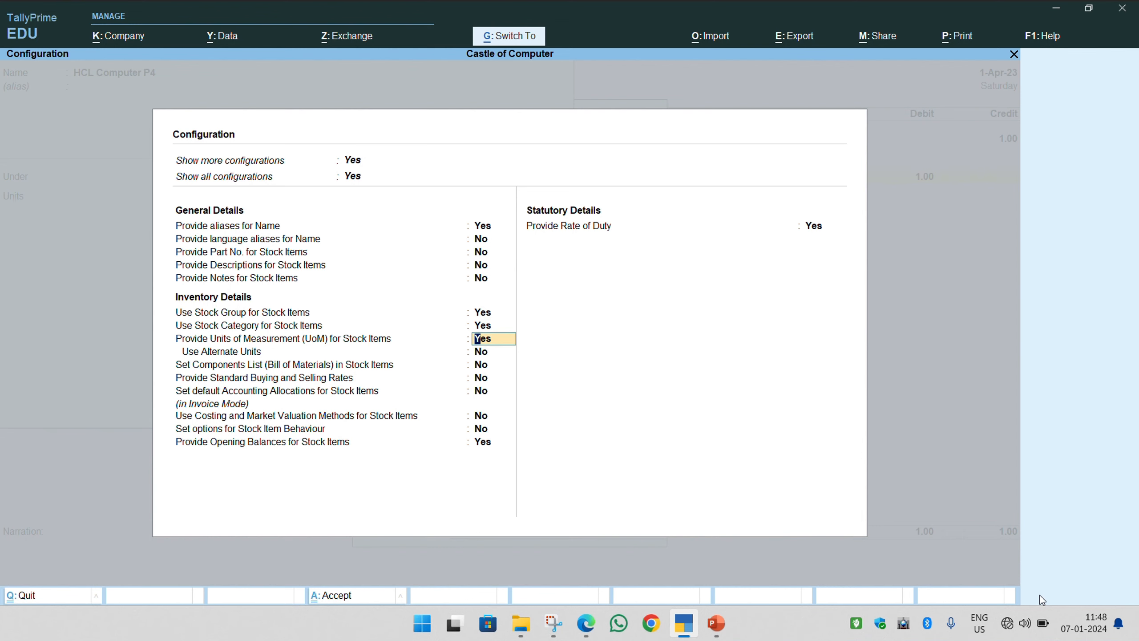
key("ctrl+a")
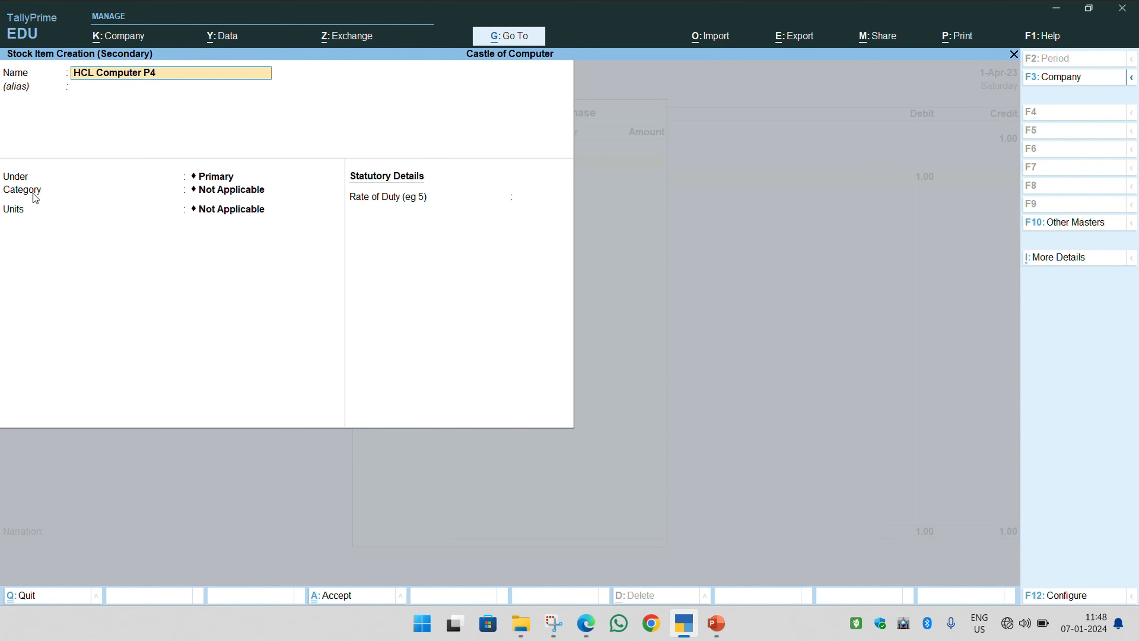
Create a stock group named Hcl under Primary and assign HCL Computer P4 to it.
key("Return")
key("Return")
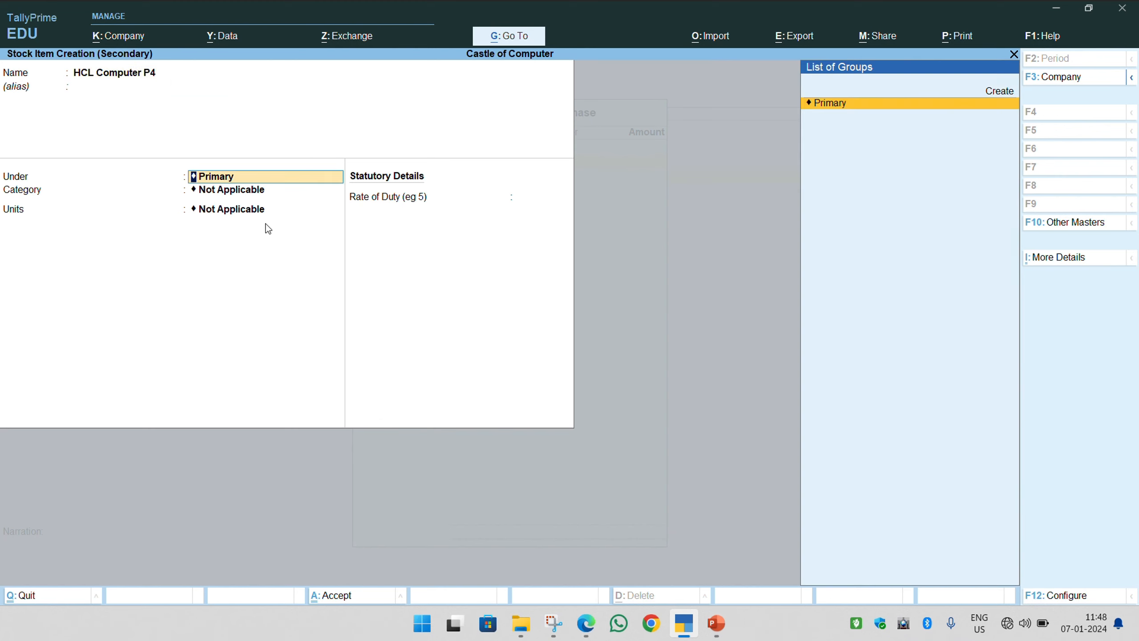
key("alt+c")
type("H")
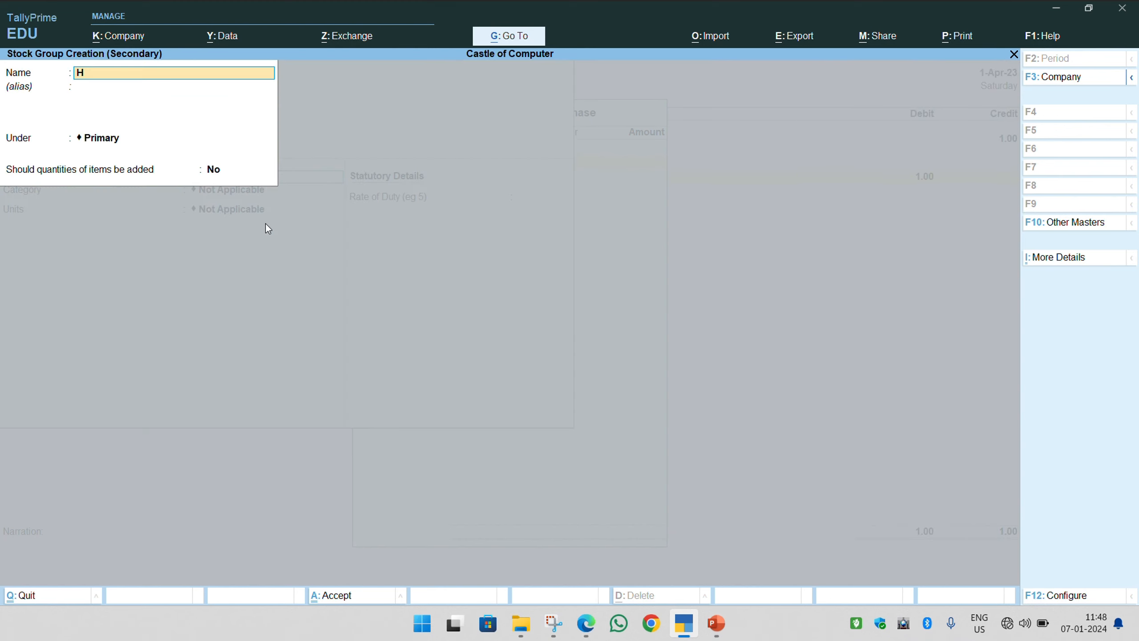
type("cl")
key("Return")
key("Return")
key("Return")
key("Return")
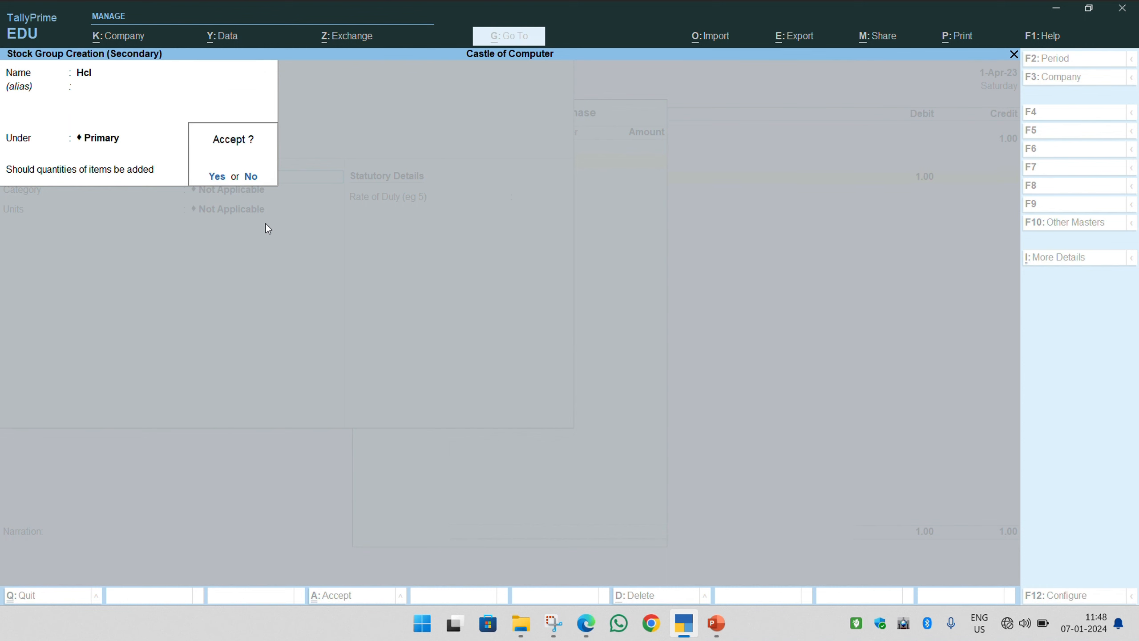
key("Return")
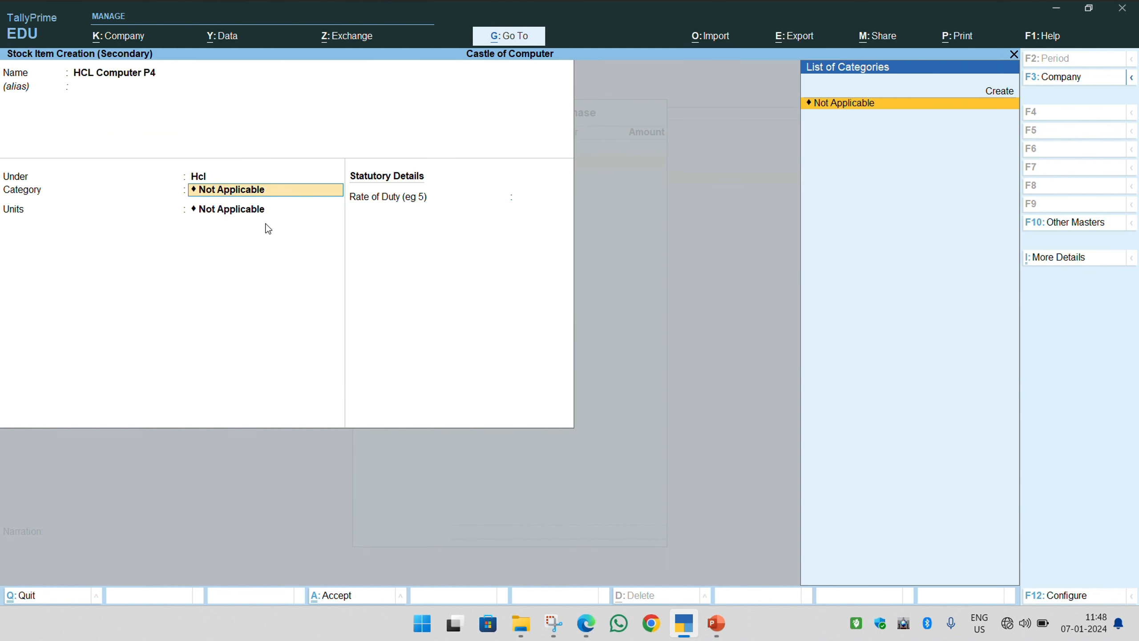
Create a stock category named P4 under Primary and assign it to the HCL Computer P4 item.
key("Up")
key("Return")
type("P4")
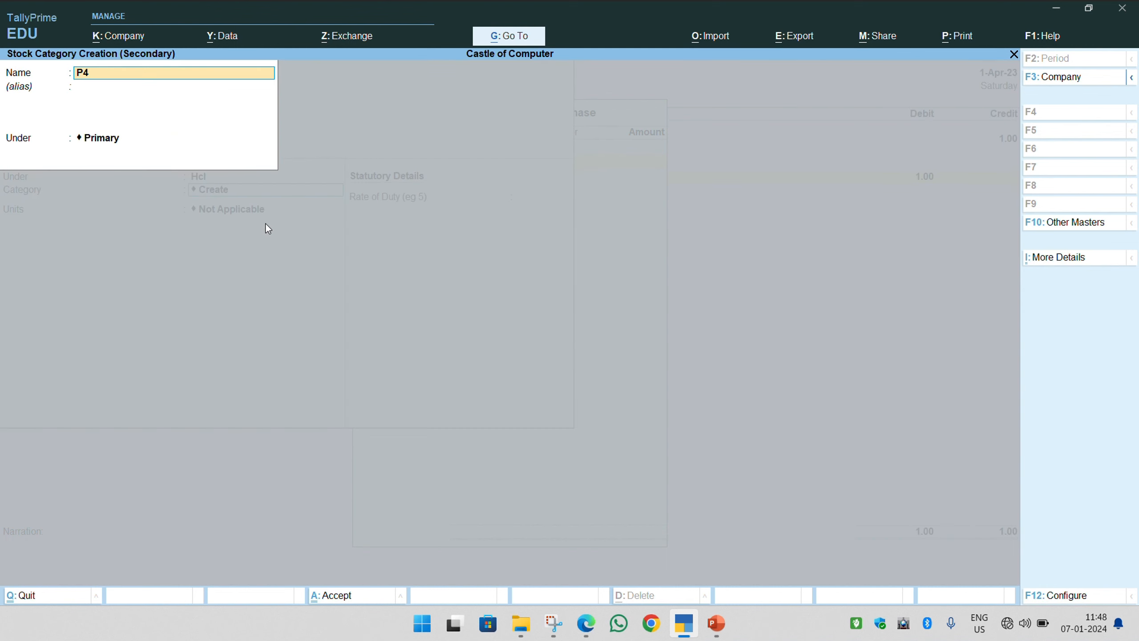
key("Return")
key("Return")
key("Return")
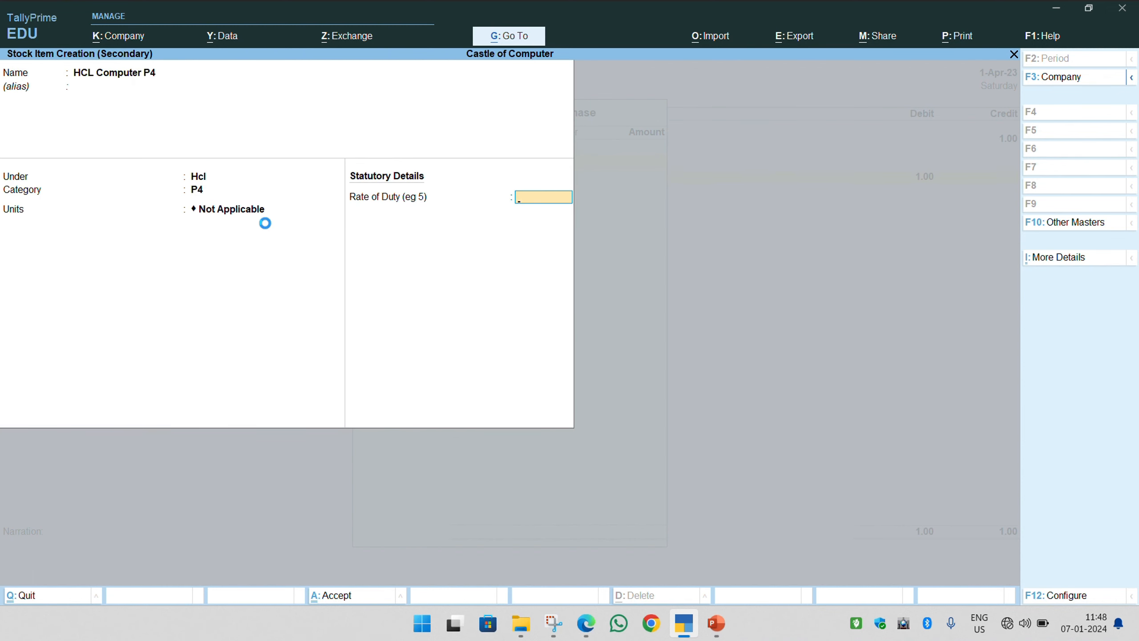
Create a simple unit with symbol pcs and formal name Pieces, assign it to HCL Computer P4, and save the item.
key("Return")
key("BackSpace")
key("BackSpace")
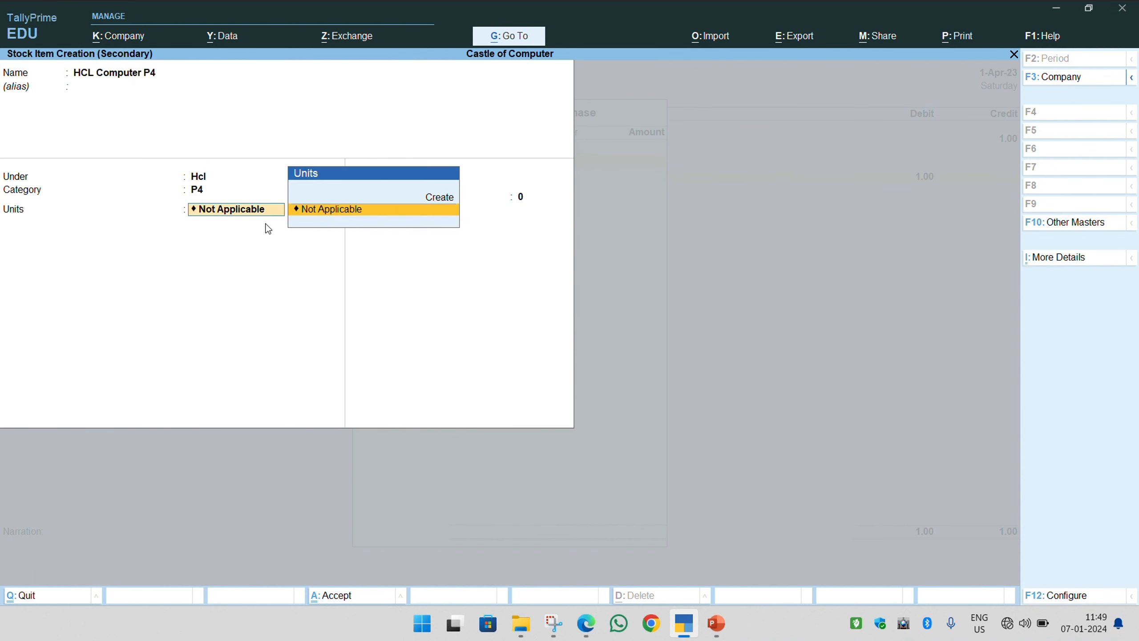
key("Up")
key("Return")
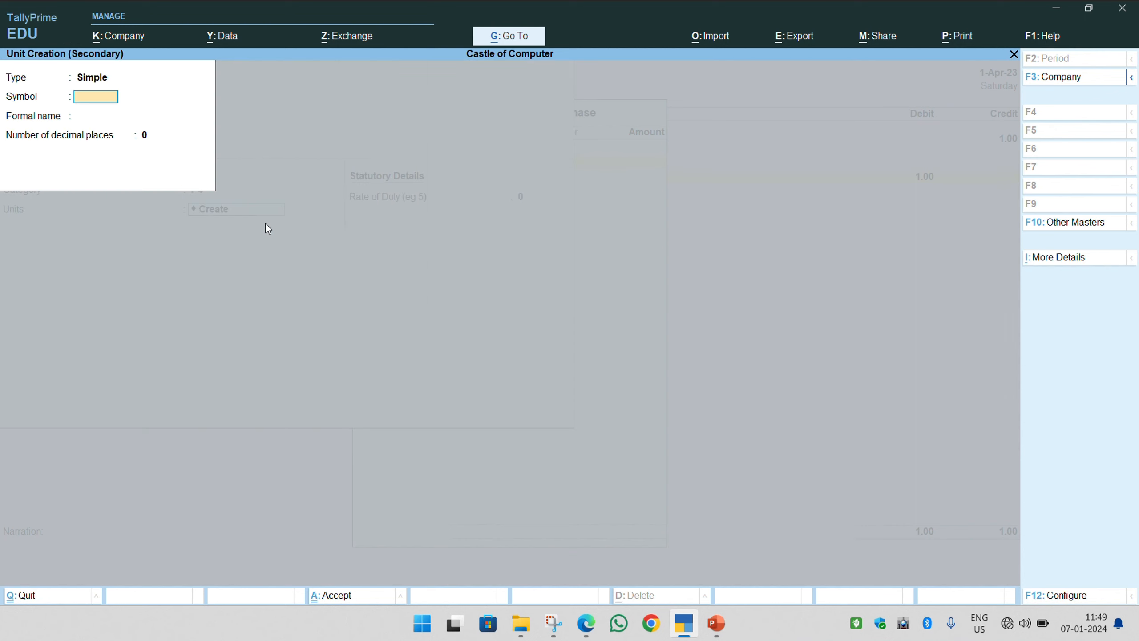
type("pcs")
key("Return")
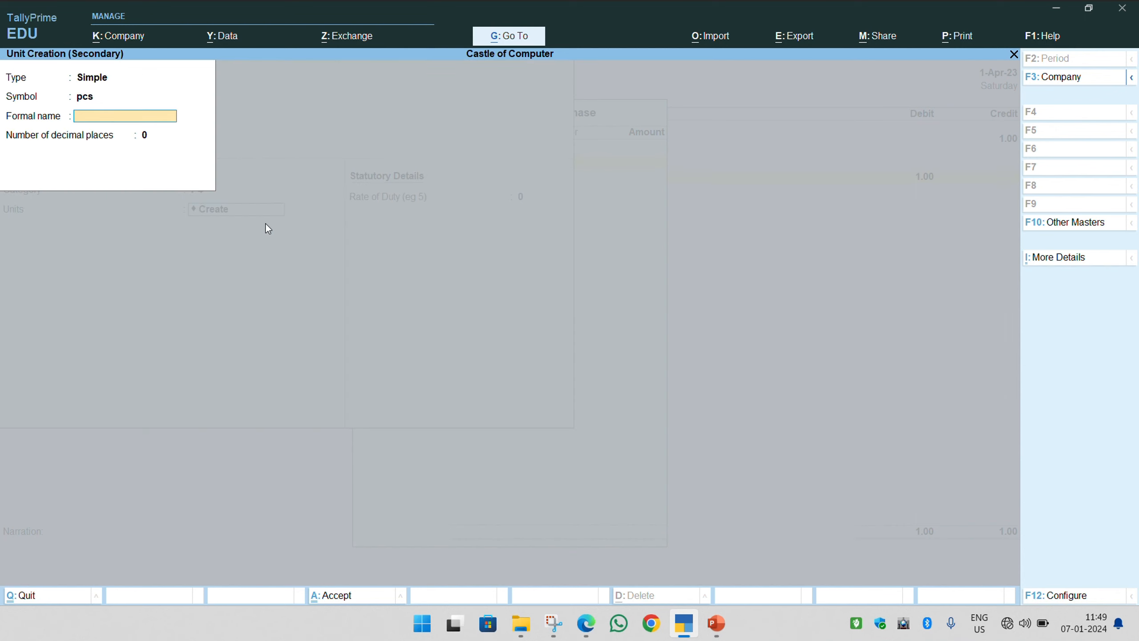
type("Pieces")
key("Return")
key("Return")
key("Return")
key("Return")
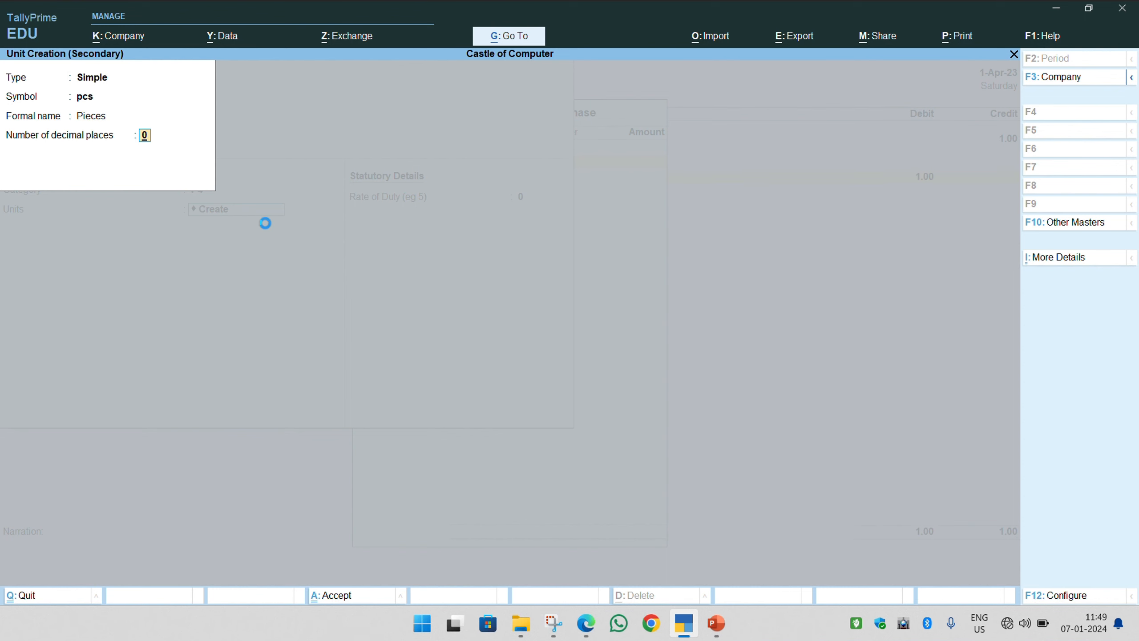
key("Return")
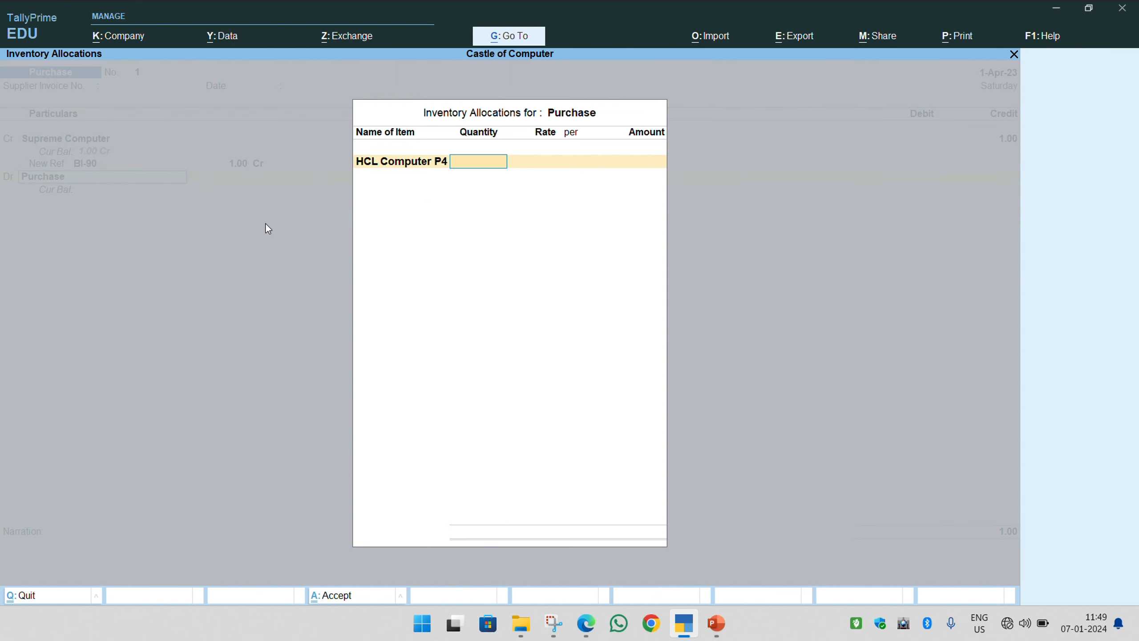
Check the HCL line in the assignment PDF and allocate 10 pcs of HCL Computer P4 at a rate of 10,000.
key("alt+Tab")
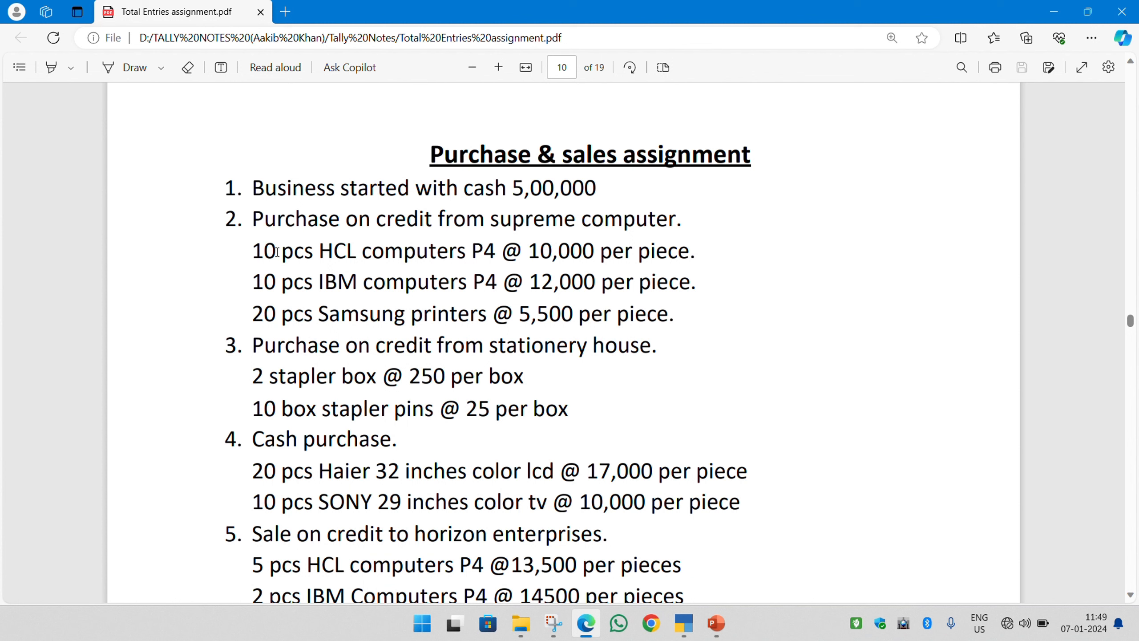
left_click_drag(252, 251, 690, 253)
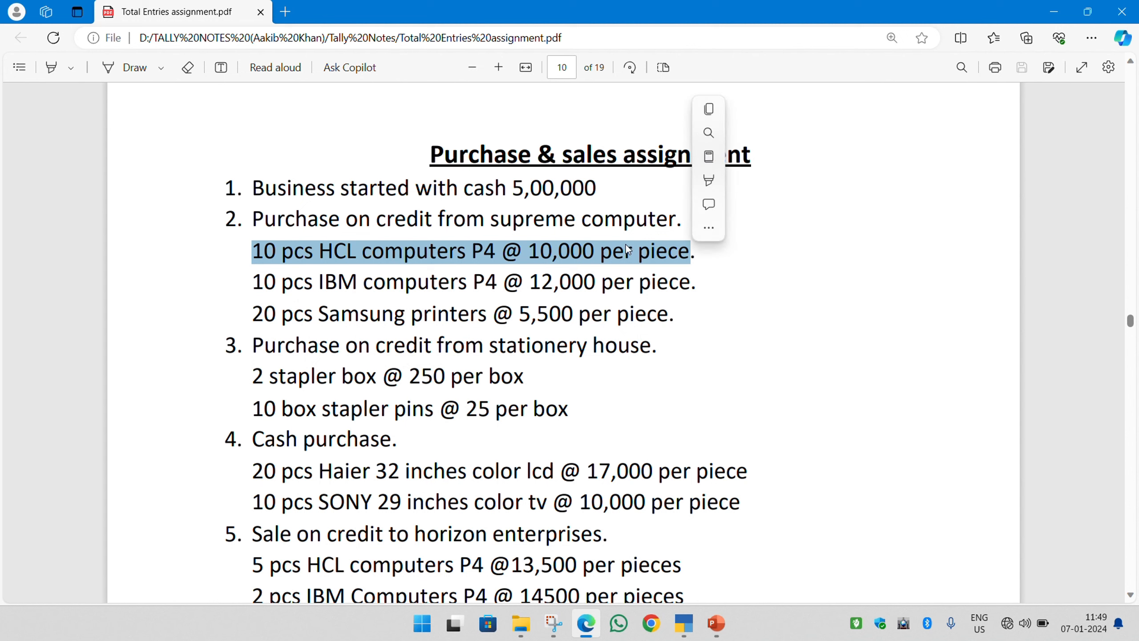
key("alt+Tab")
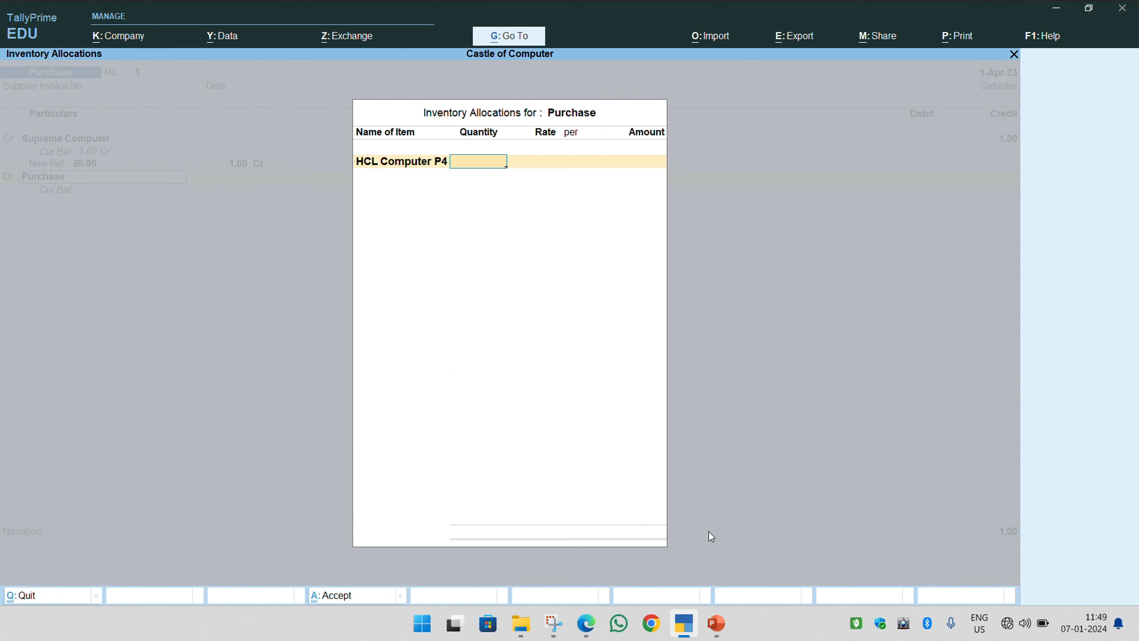
type("10")
key("Return")
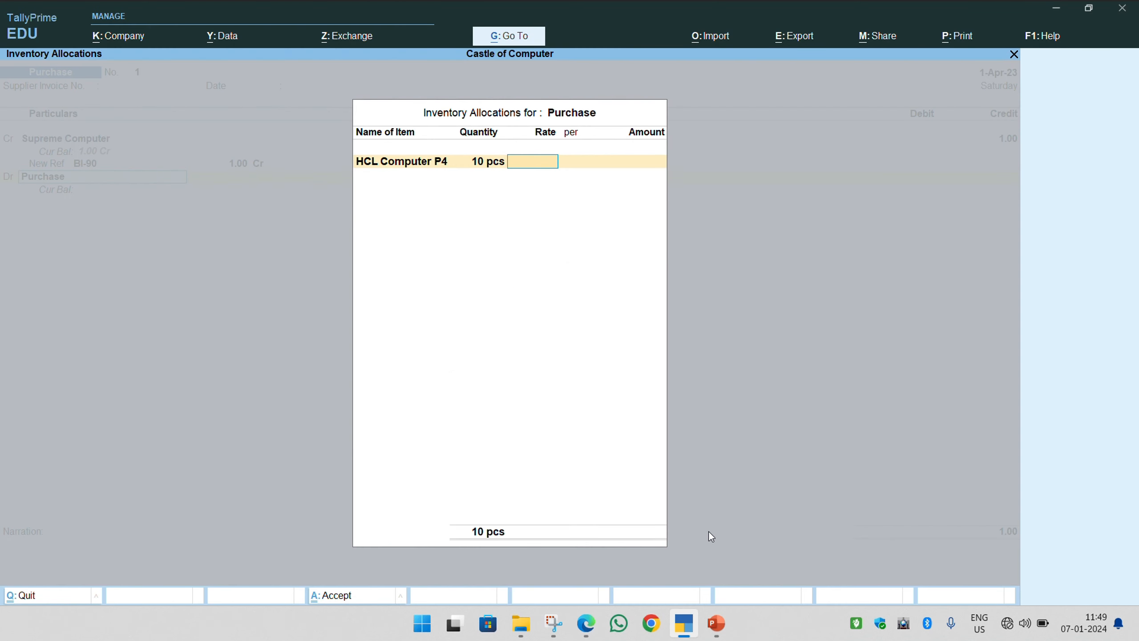
type("10000")
key("Return")
key("Return")
key("Return")
key("Return")
key("Return")
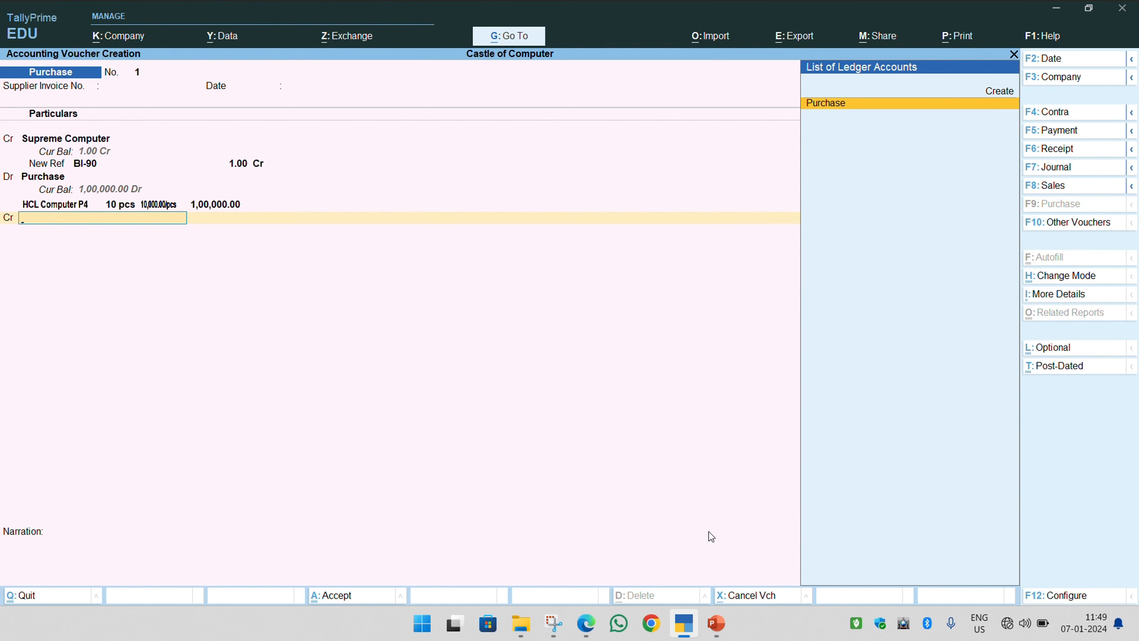
Set the Supreme Computer credit amount to 1,00,000 and carry the same amount into its bill reference.
key("BackSpace")
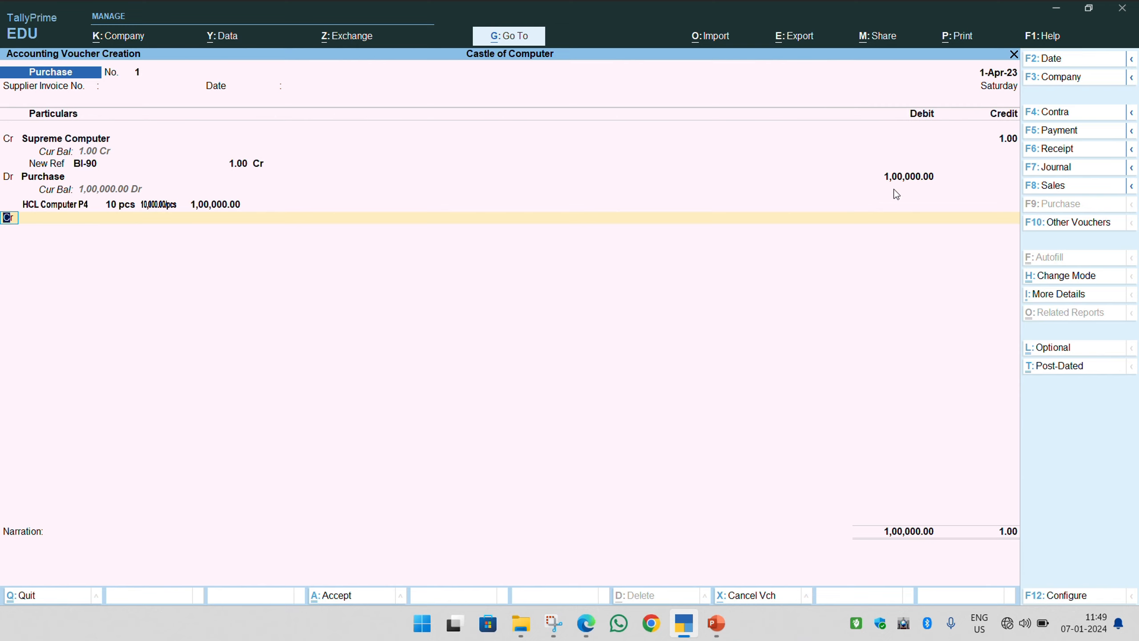
left_click(1004, 139)
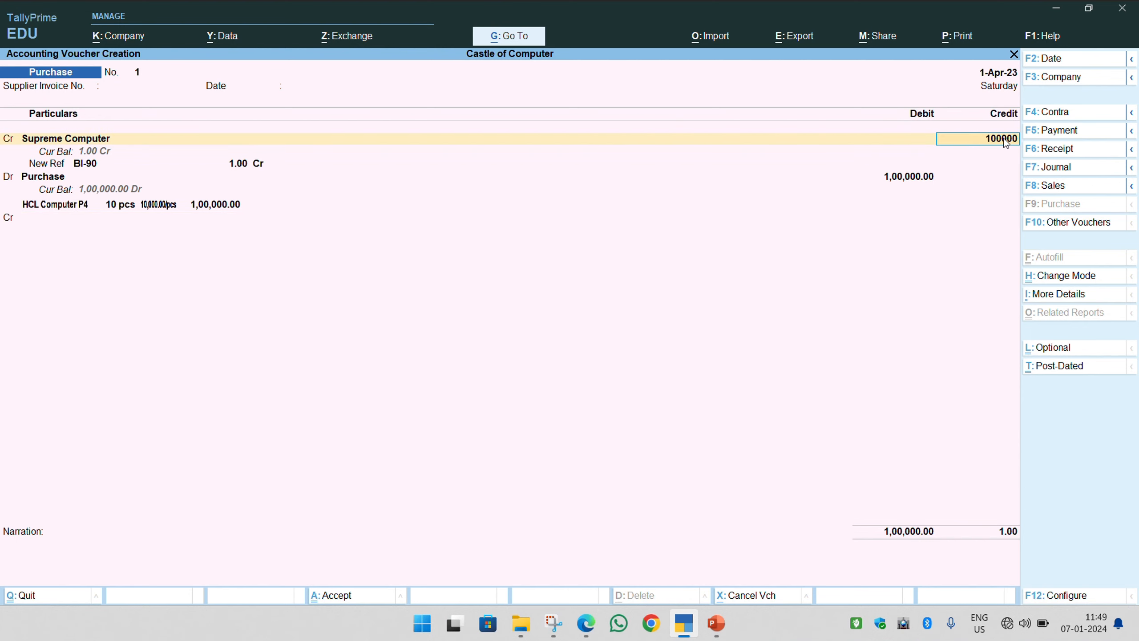
key("Return")
key("Return")
key("Return")
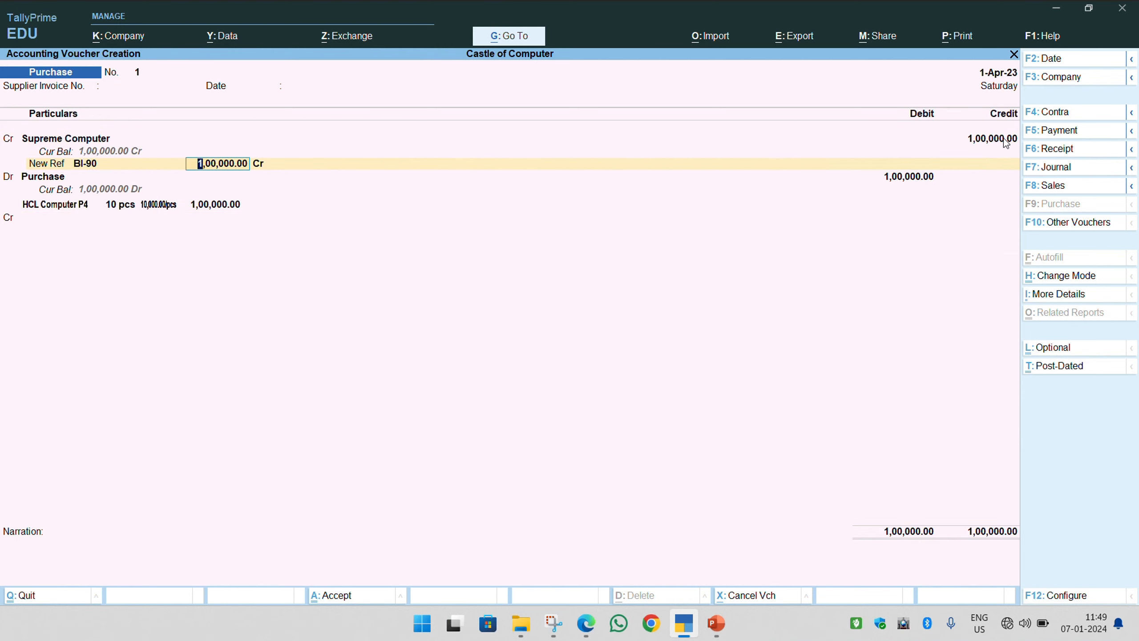
key("Return")
Keep the Purchase ledger's HCL allocation, leave the narration blank, and save the Supreme Computer purchase voucher.
key("Return")
key("Return")
key("Return")
key("Return")
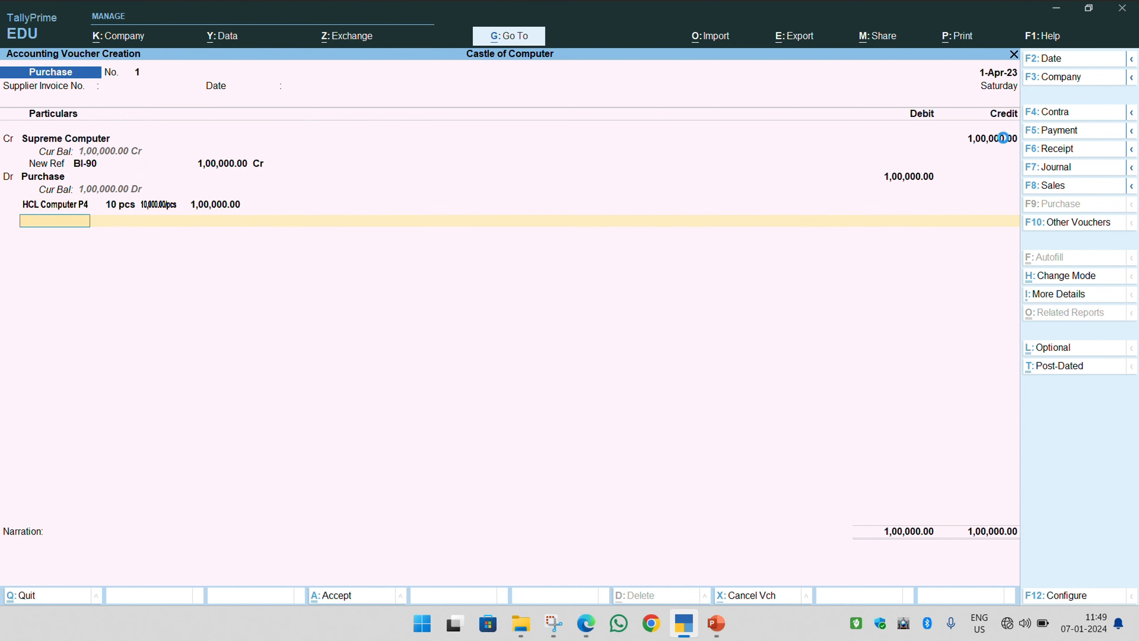
key("Return")
key("Return")
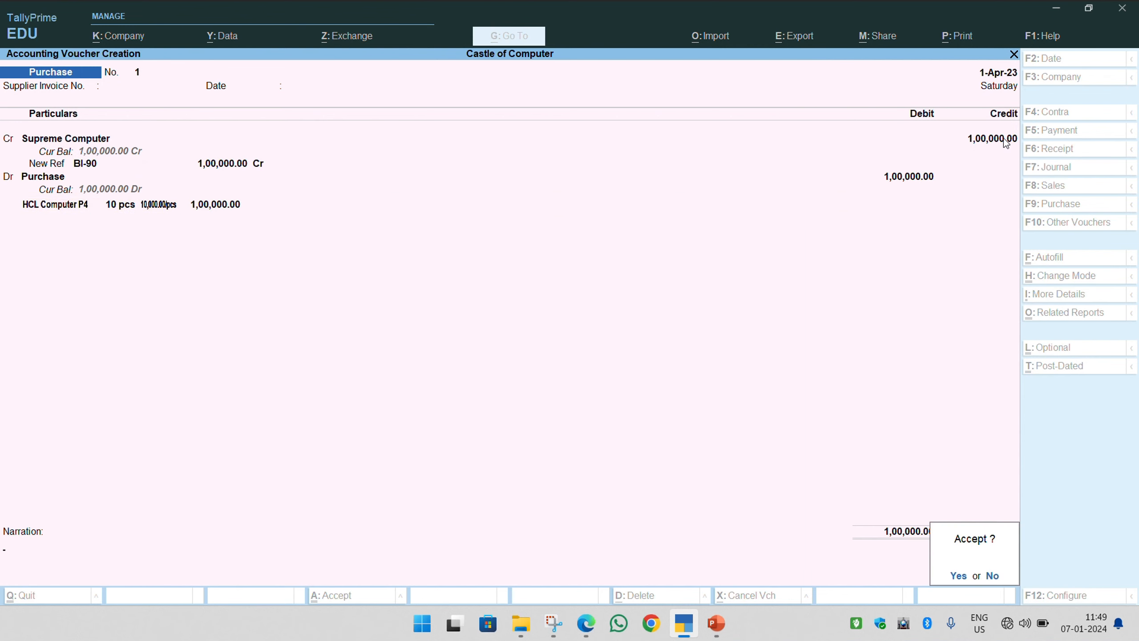
key("Return")
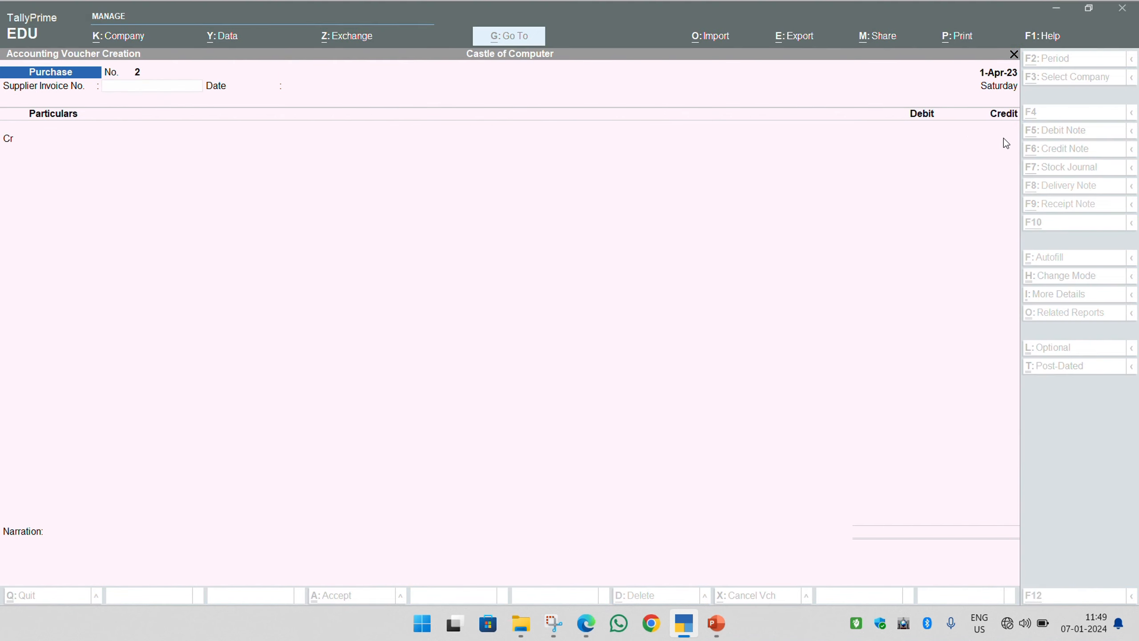
Review the voucher mode options for the new purchase voucher and keep As Voucher.
key("alt+Tab")
key("alt+Tab")
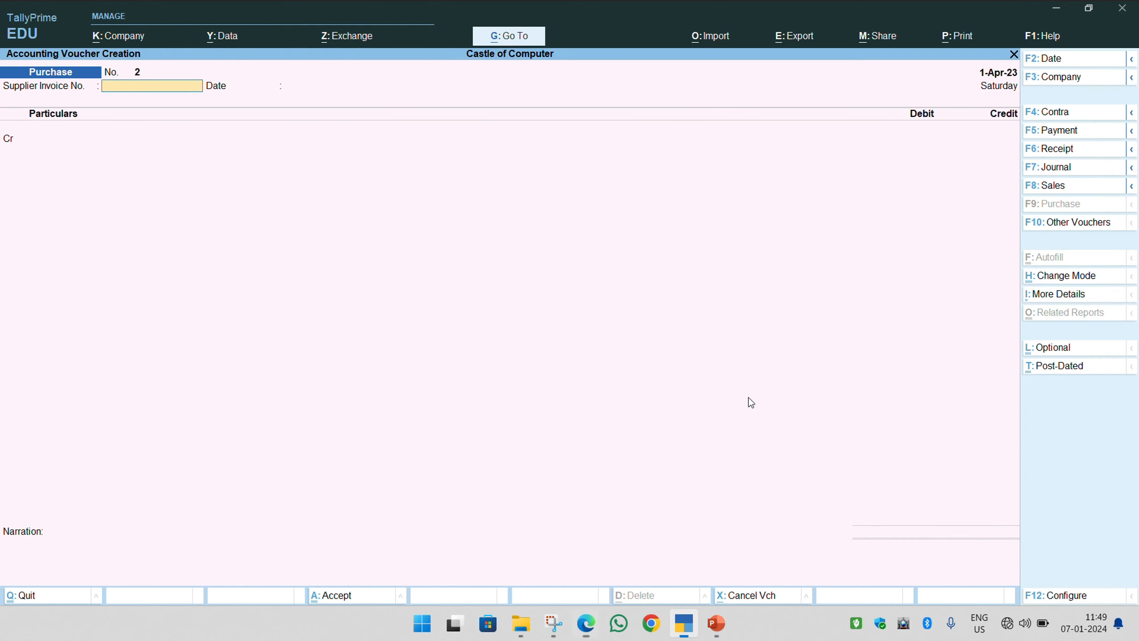
key("ctrl+h")
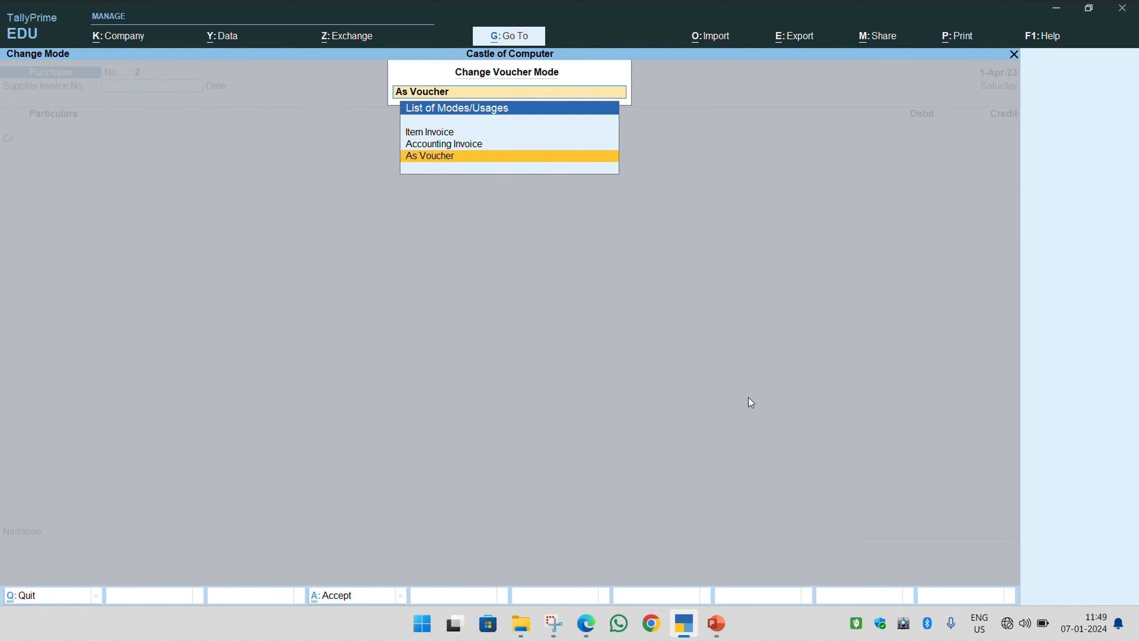
left_click(429, 158)
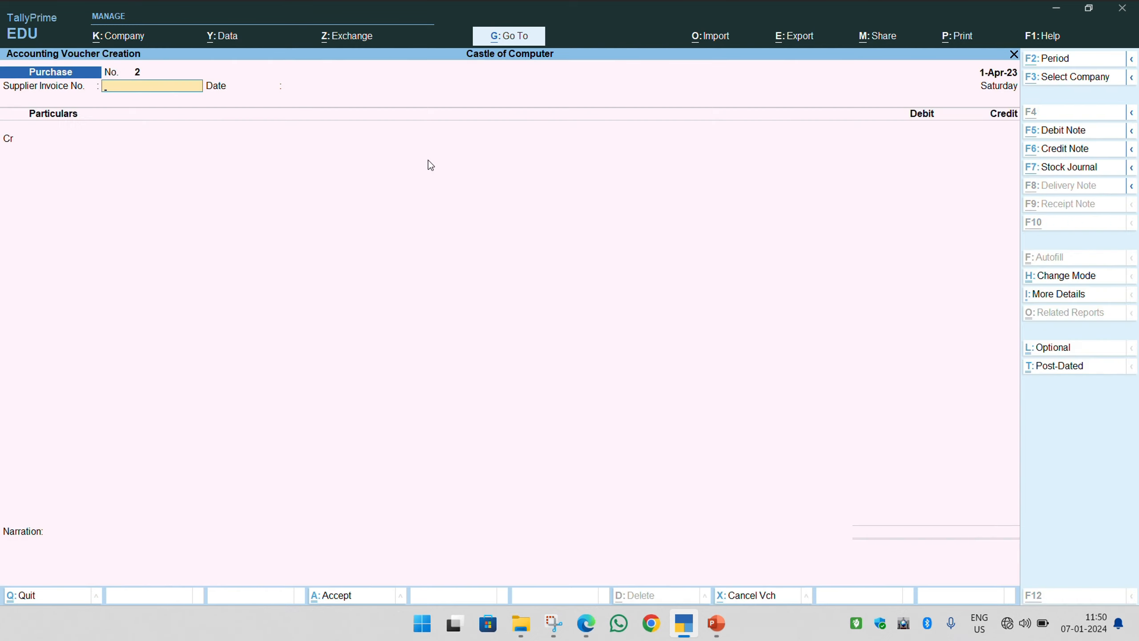
Switch to the assignment PDF and examine the services section's cash purchase of photography and catering services.
key("alt+Tab")
scroll(372, 283, "down", 20)
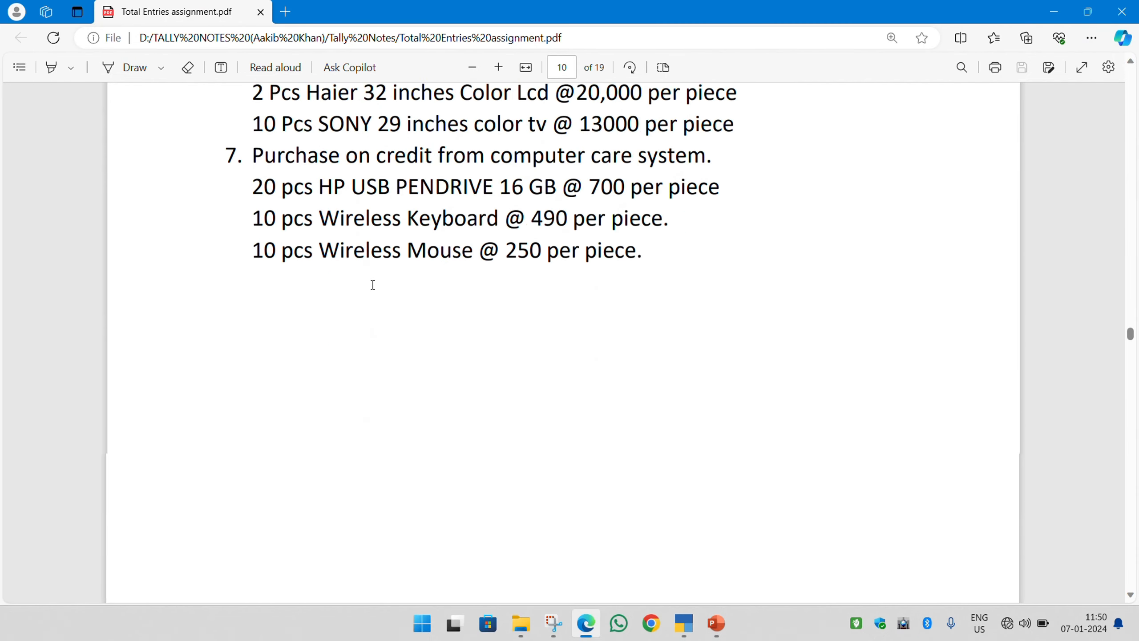
scroll(372, 284, "down", 4)
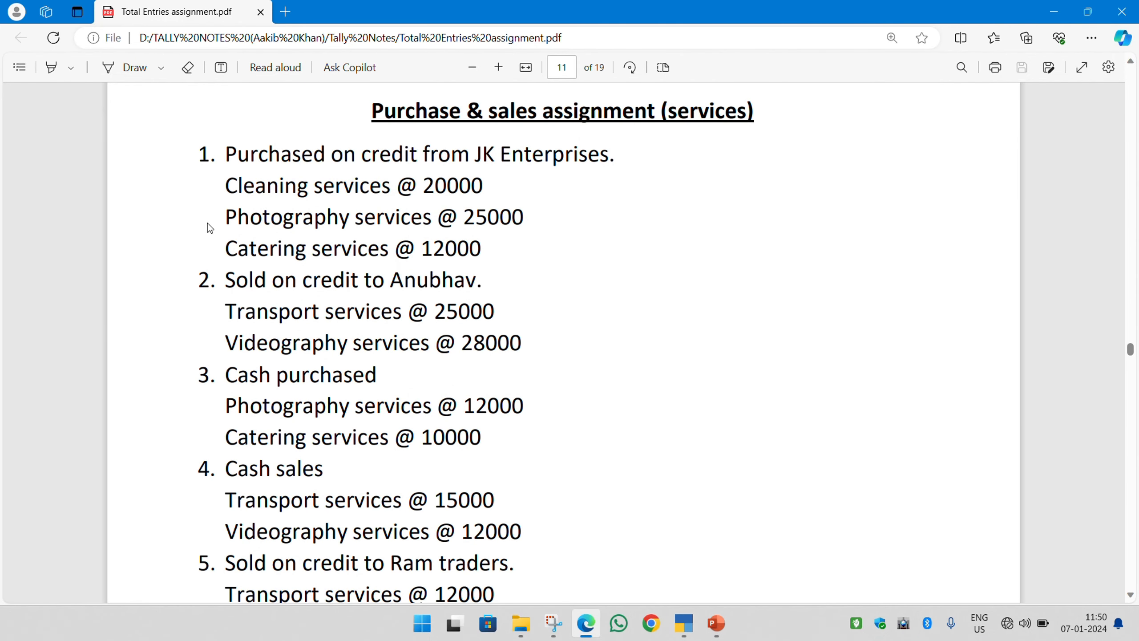
scroll(224, 373, "down", 4)
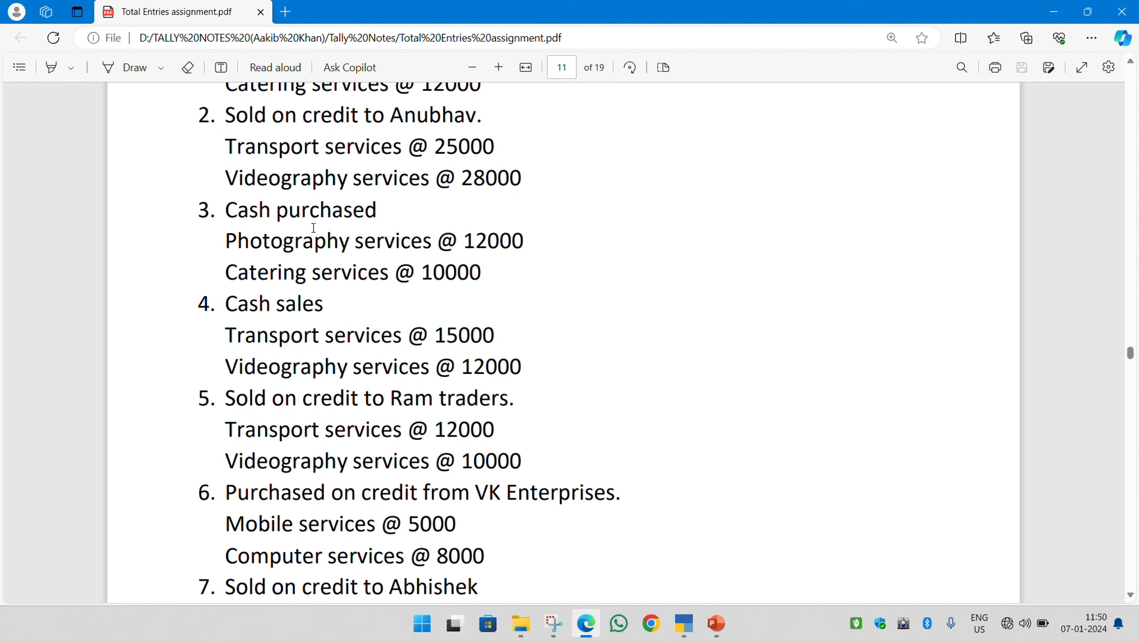
left_click_drag(235, 205, 481, 264)
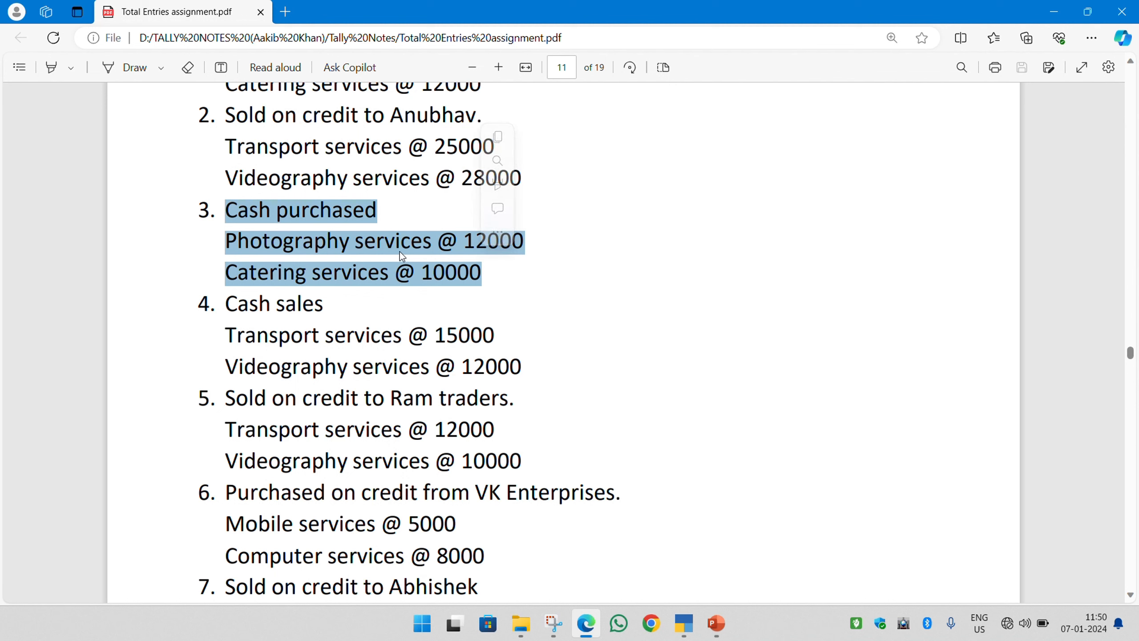
left_click(374, 297)
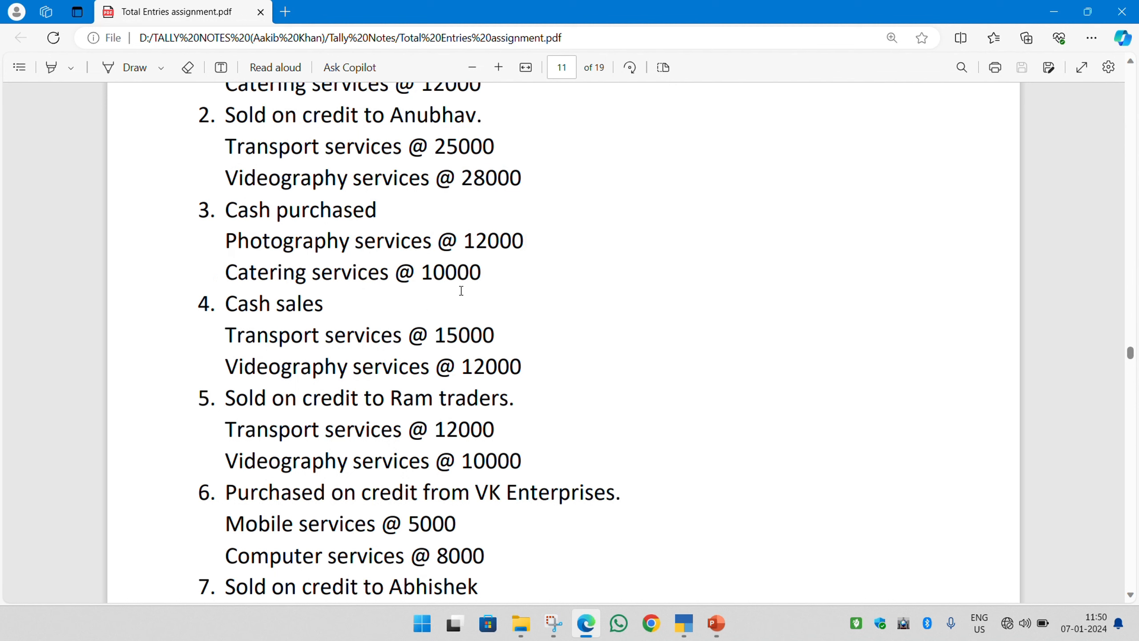
key("alt+Tab")
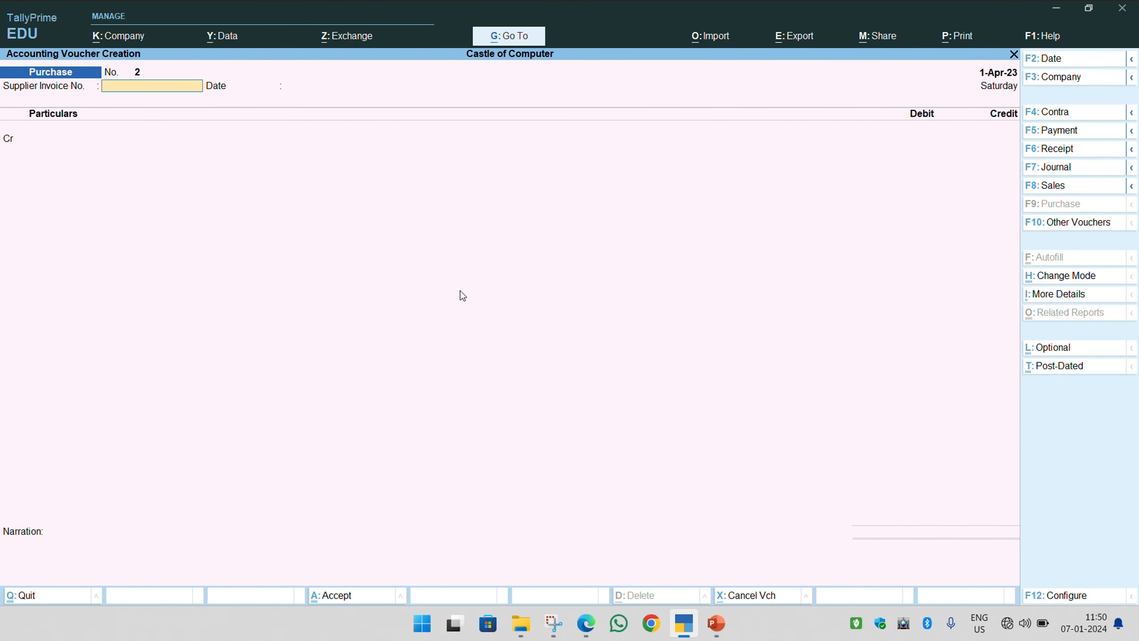
Credit the Cash ledger in the new purchase voucher and accept its receipt and party details unchanged.
key("Return")
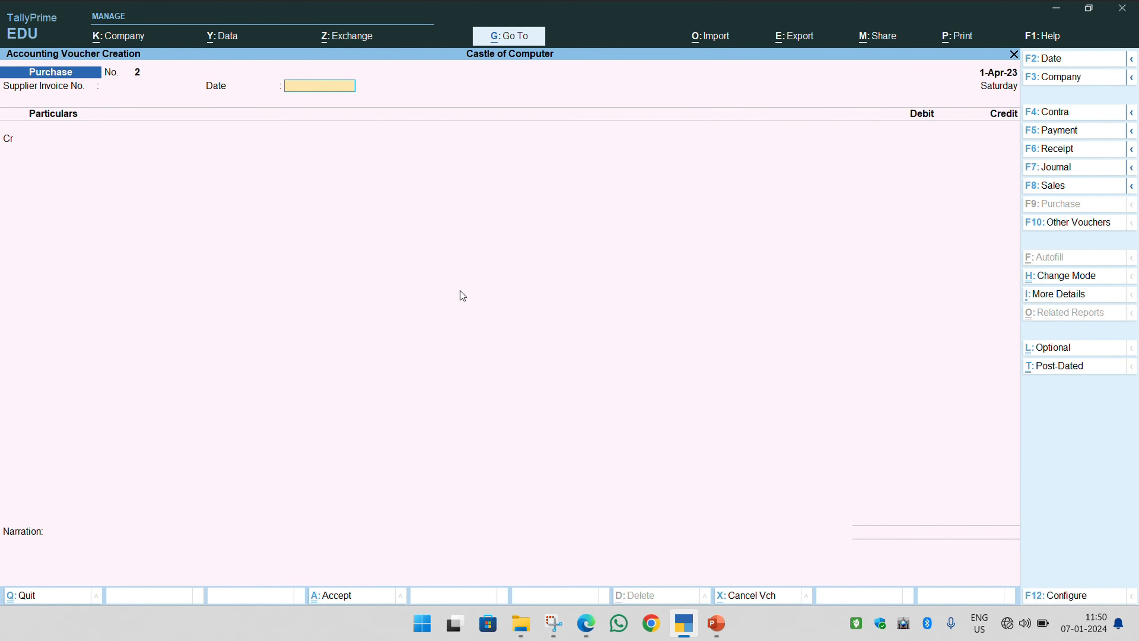
key("Return")
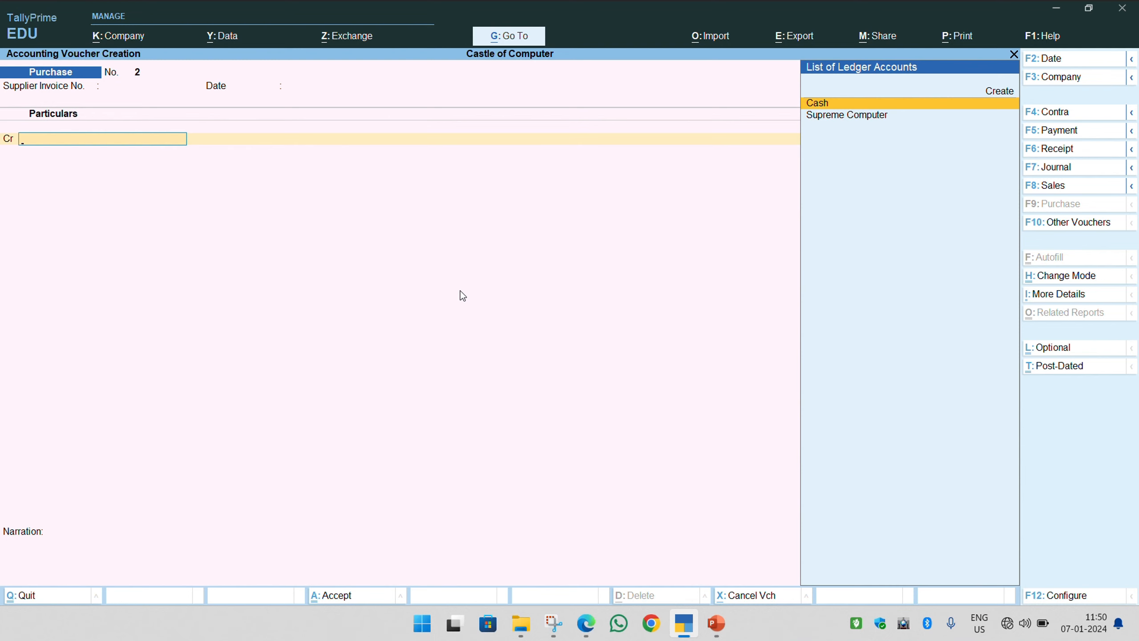
key("Return")
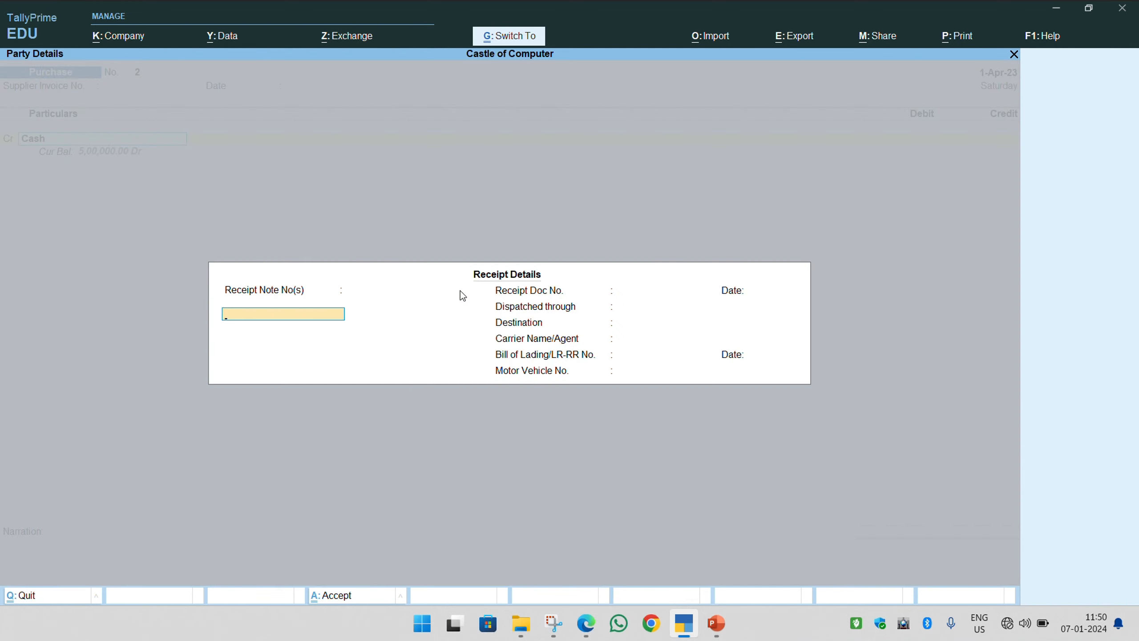
key("ctrl+a")
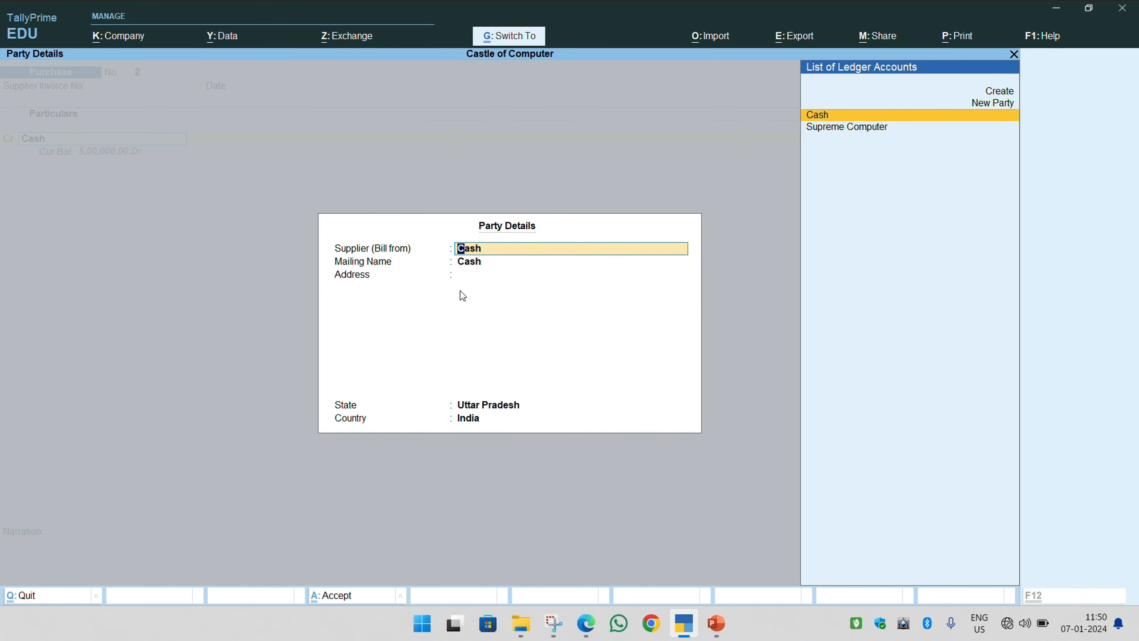
key("ctrl+a")
Check the service amounts in the assignment, set the Cash credit to 22,000, and debit the Purchase ledger for the same amount.
key("alt+Tab")
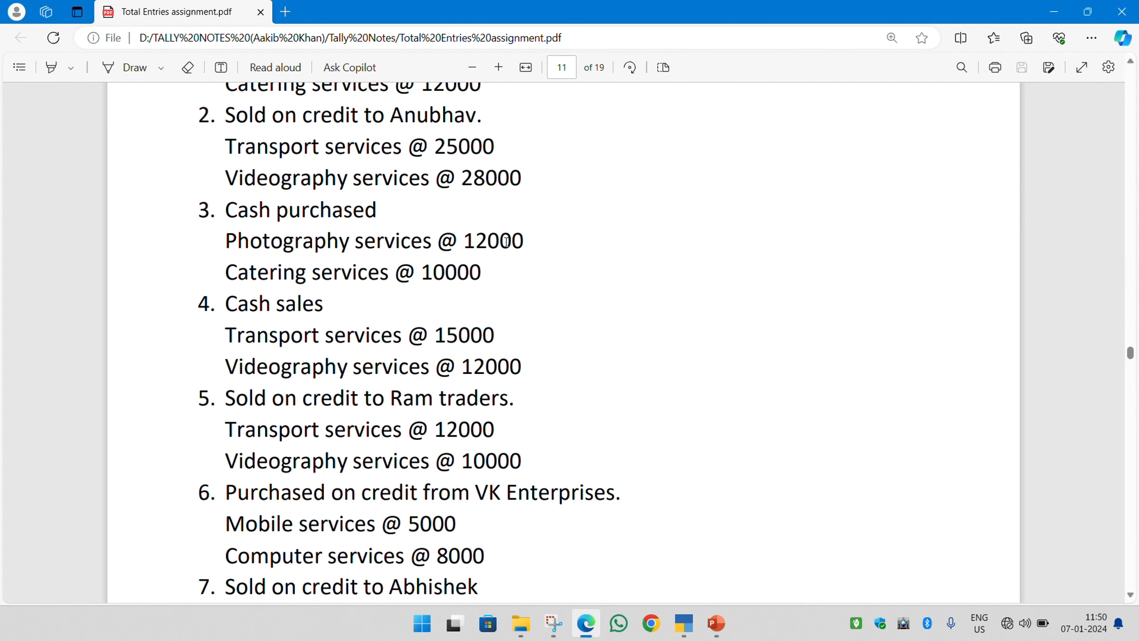
key("alt+Tab")
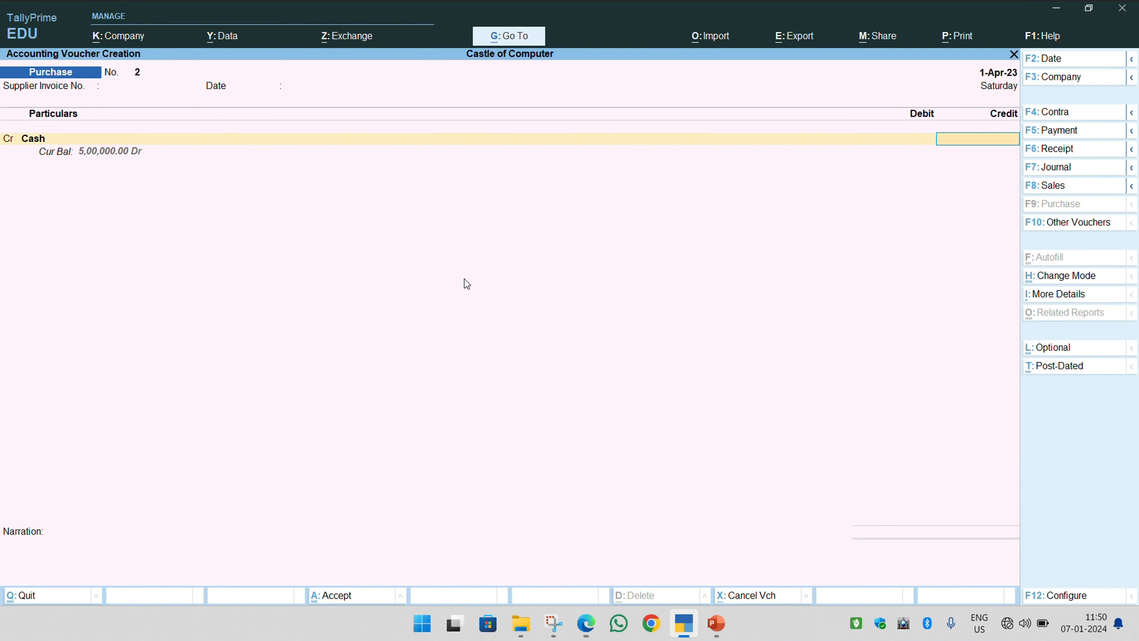
type("22,")
type("000")
key("Return")
key("Return")
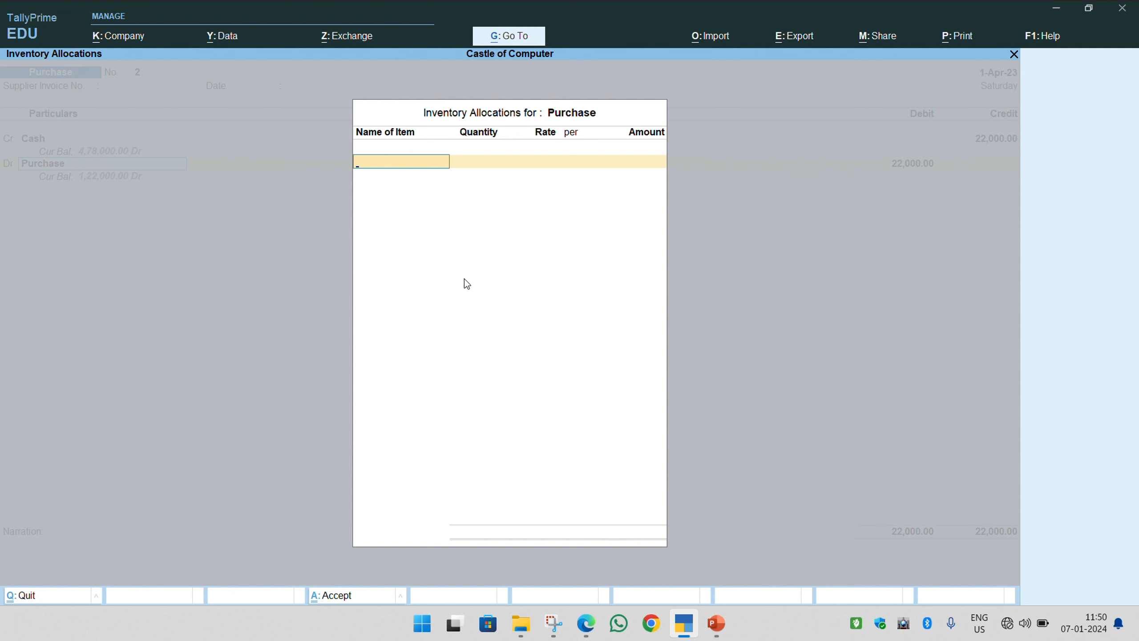
Leave the Purchase ledger's inventory allocations, return to the voucher's debit ledger field, and check the cash-purchased services in the assignment PDF.
key("Escape")
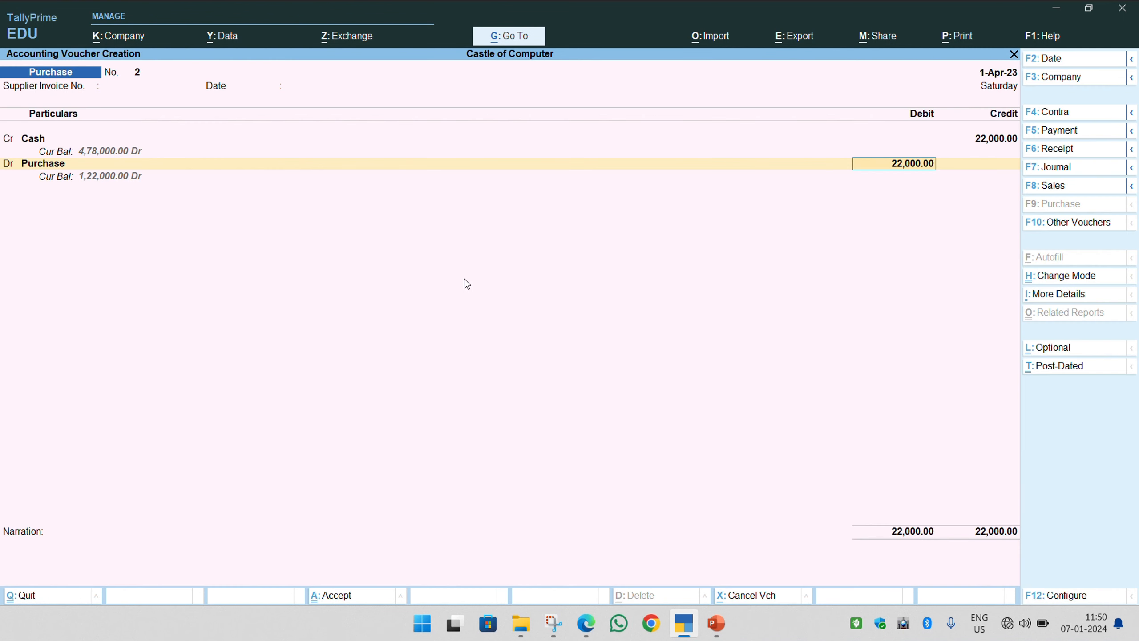
key("BackSpace")
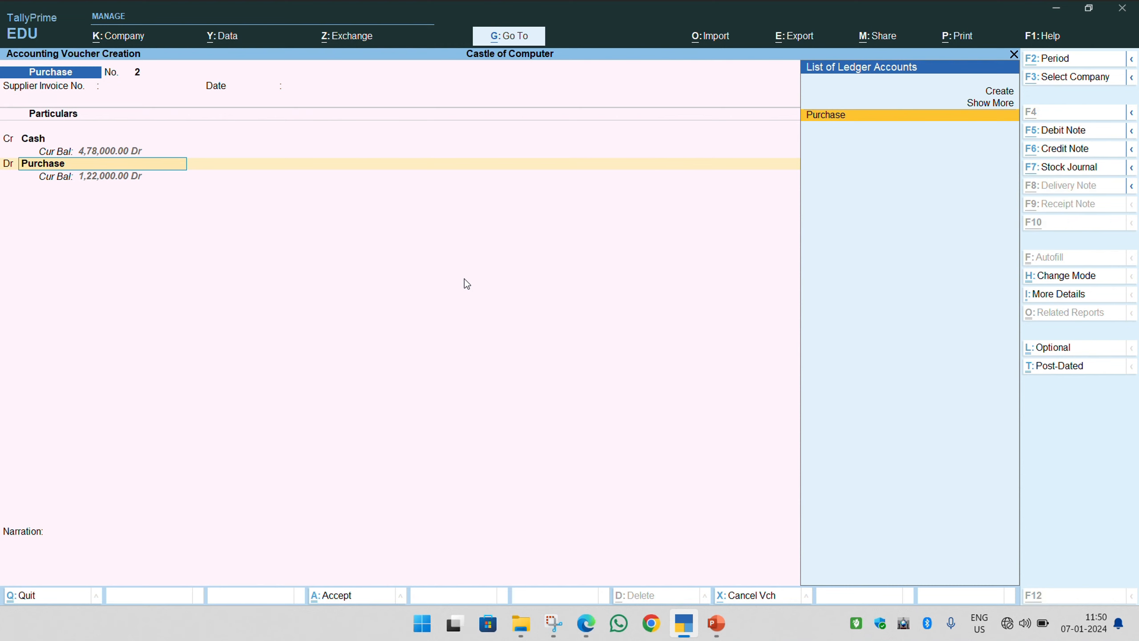
key("alt+Tab")
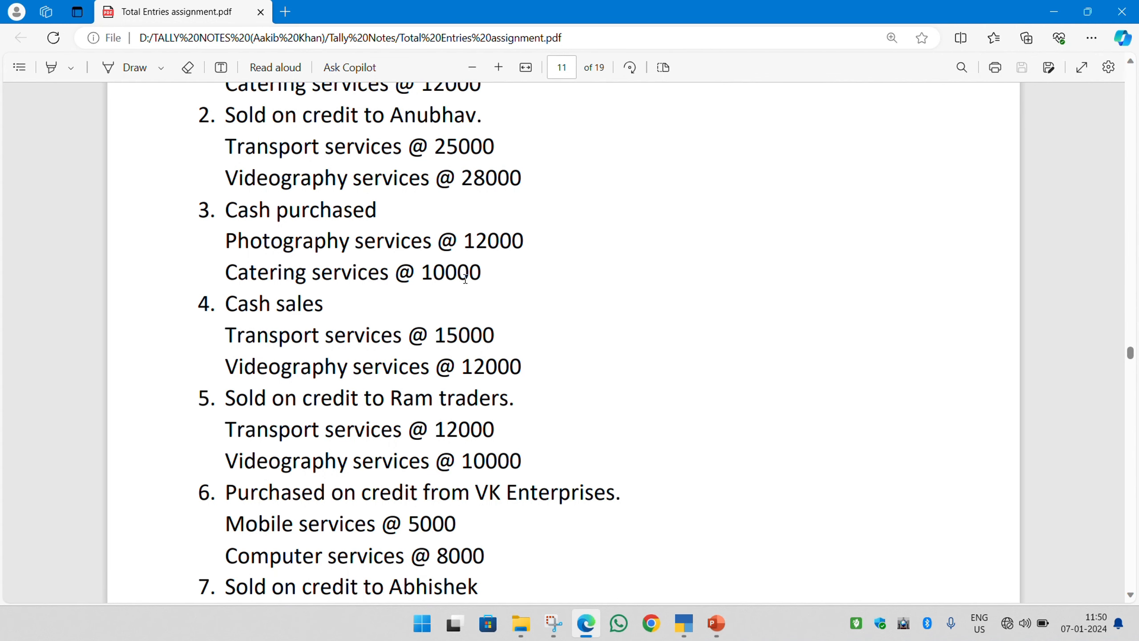
key("alt+Tab")
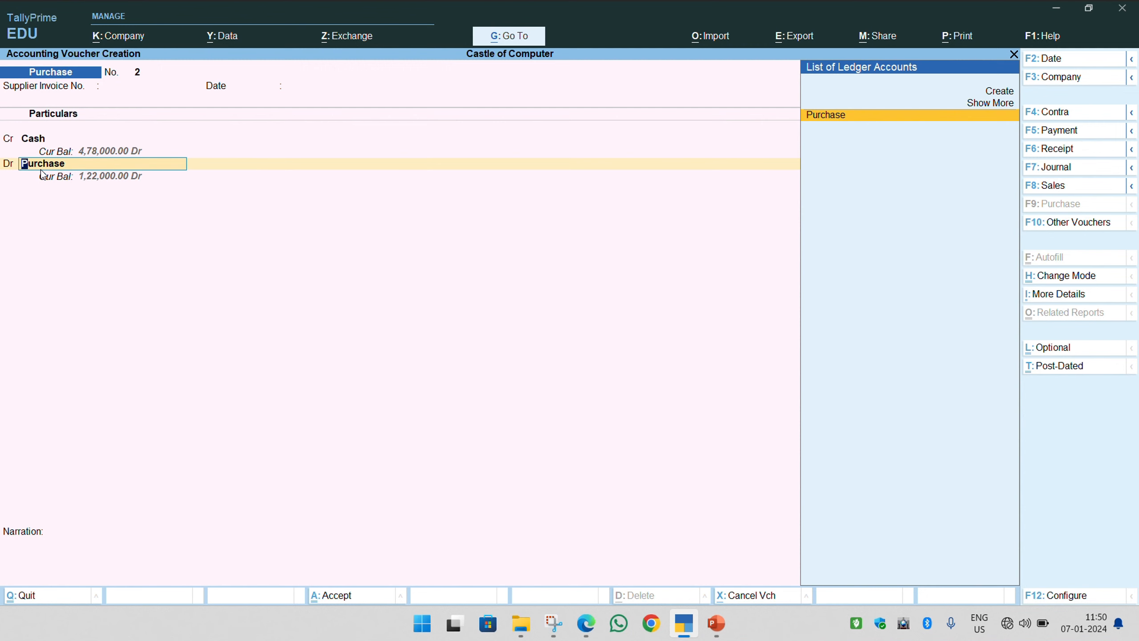
key("alt")
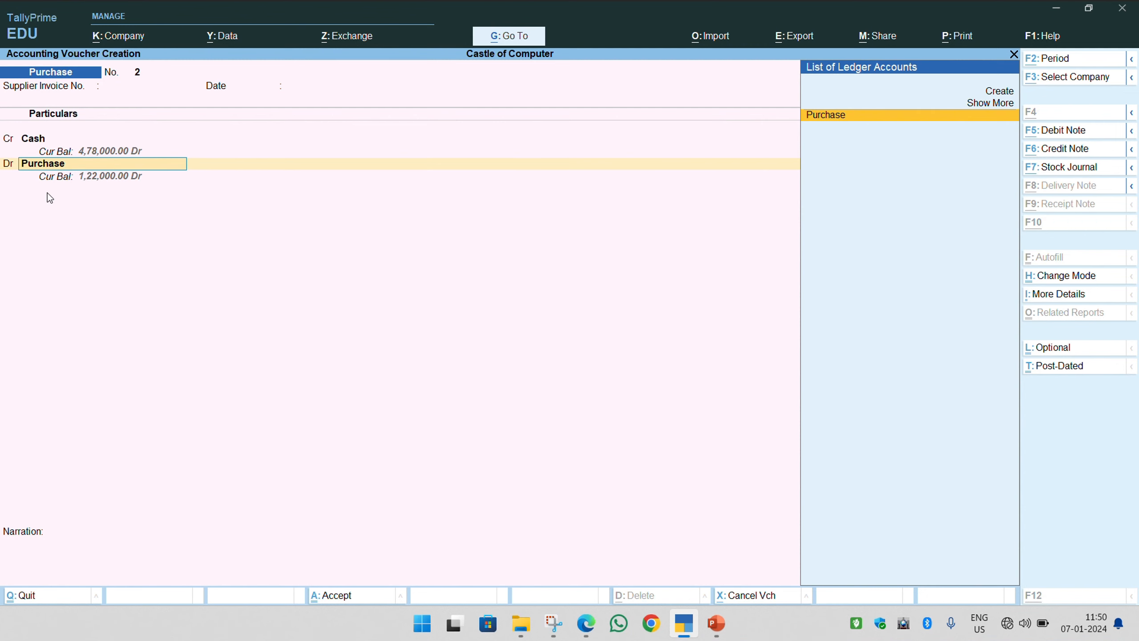
key("alt+Tab")
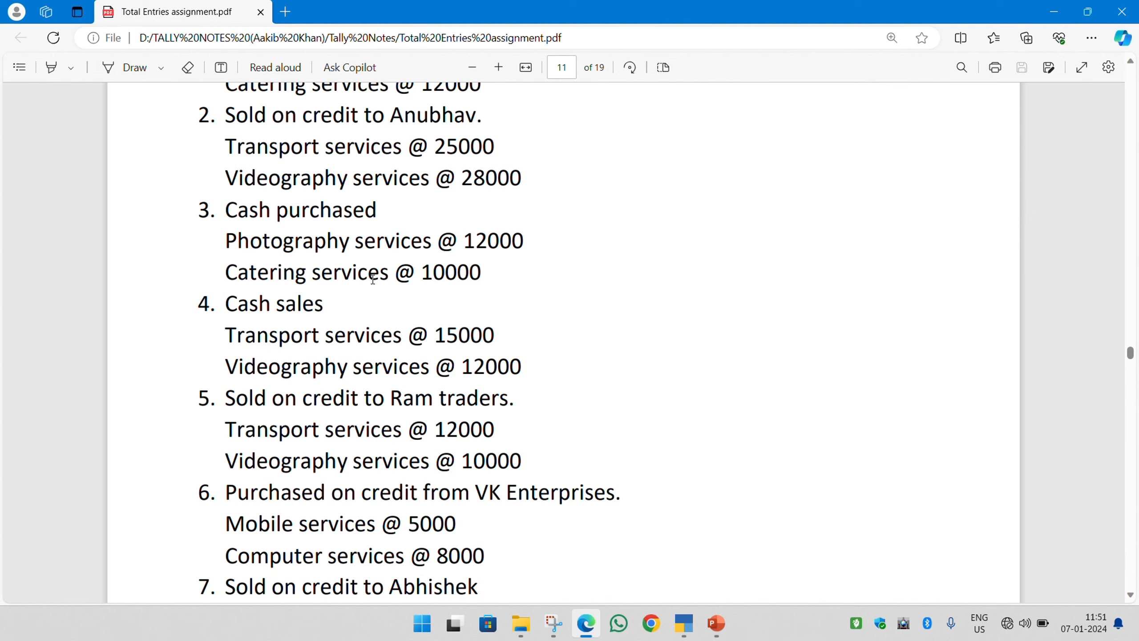
key("alt+Tab")
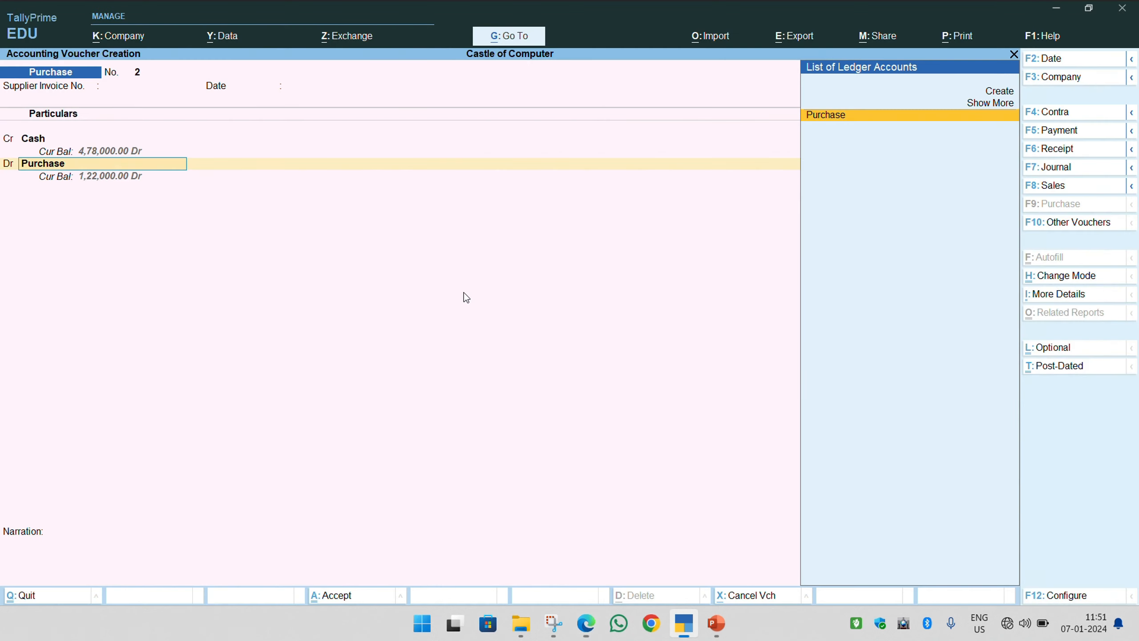
Create a Photography Services ledger under Indirect Expenses and use it as the debit ledger instead of Purchase.
key("Up")
key("Up")
key("Return")
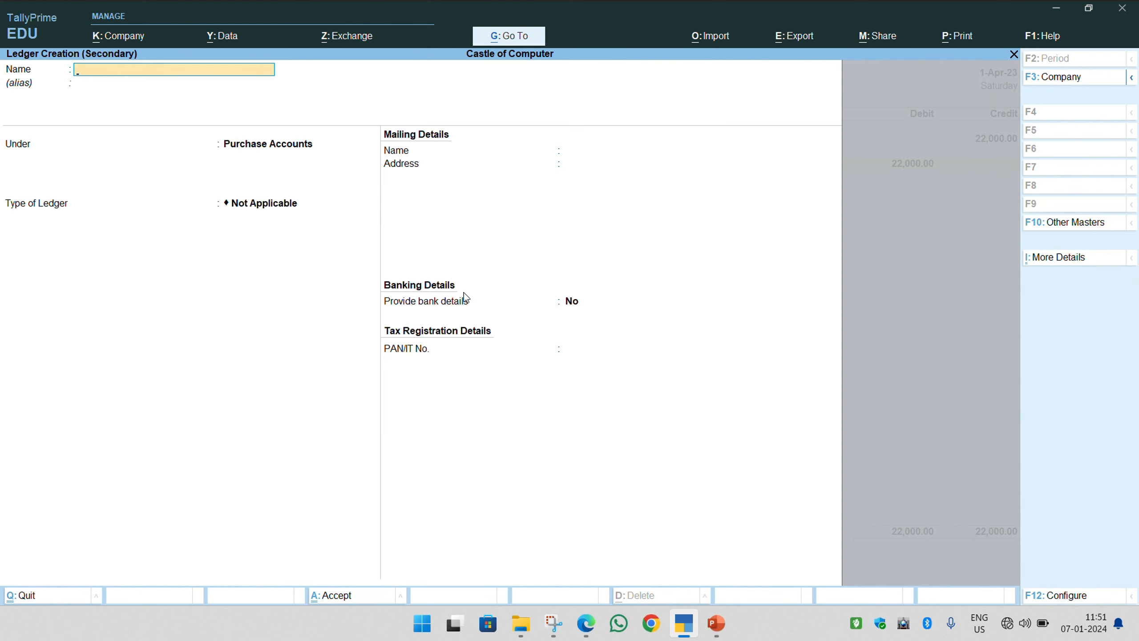
type("Photography Services")
key("Return")
key("Return")
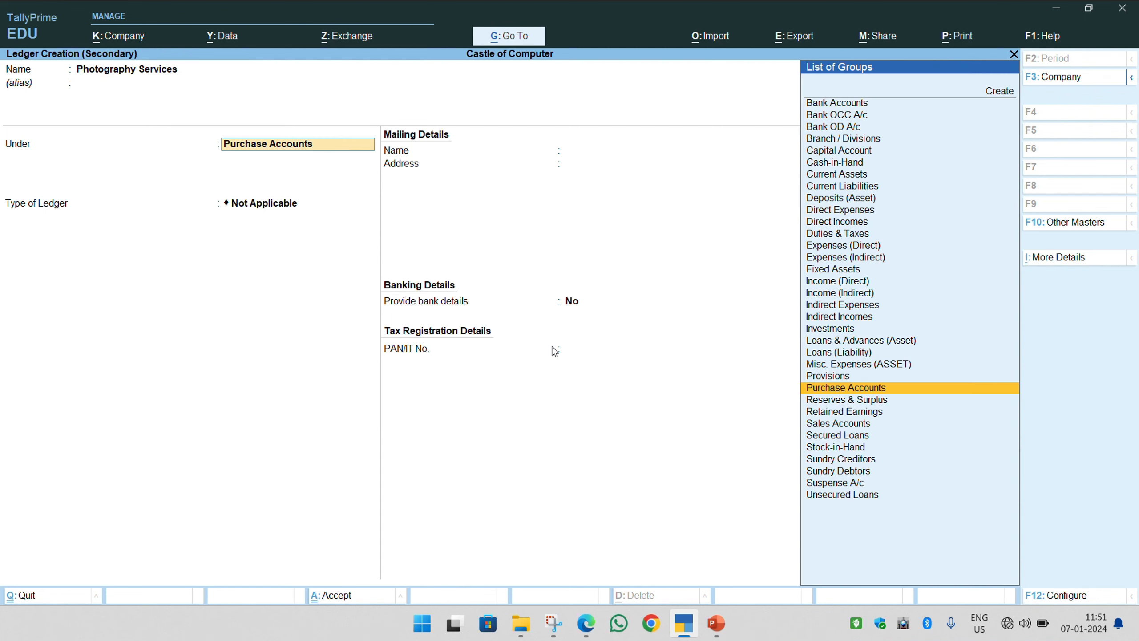
type("Indi")
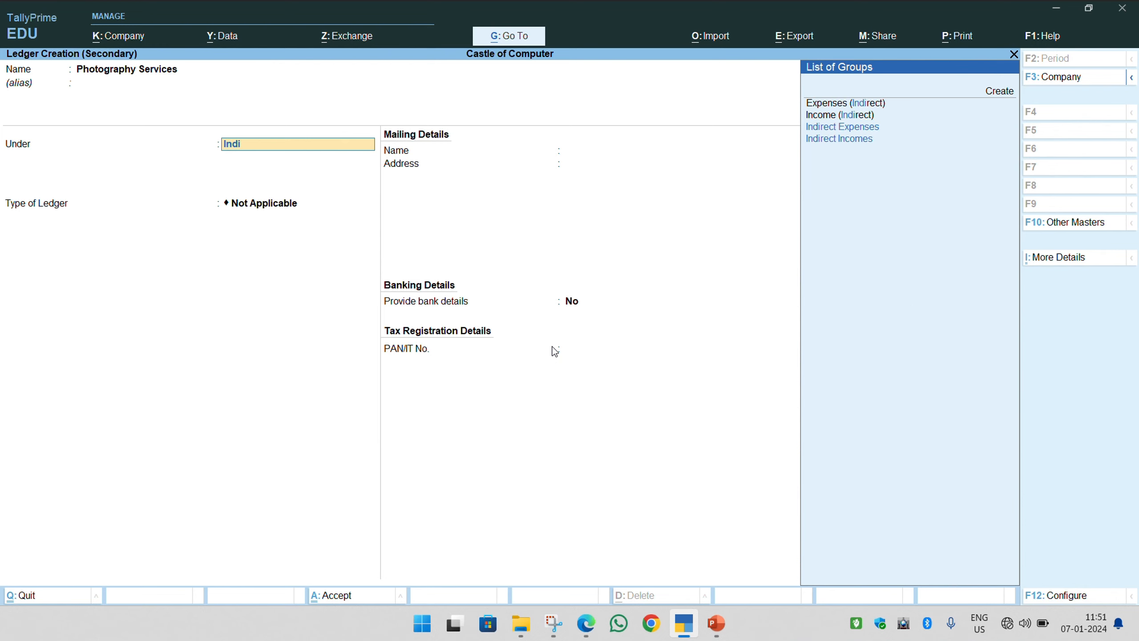
key("Down")
key("Return")
key("Return")
key("Return")
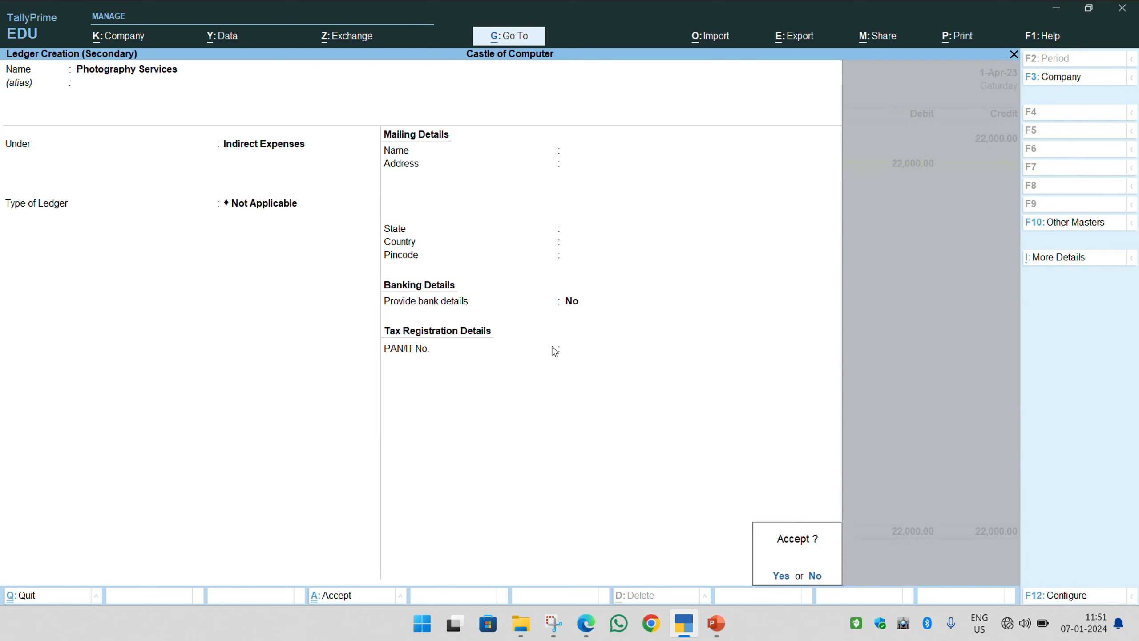
key("Return")
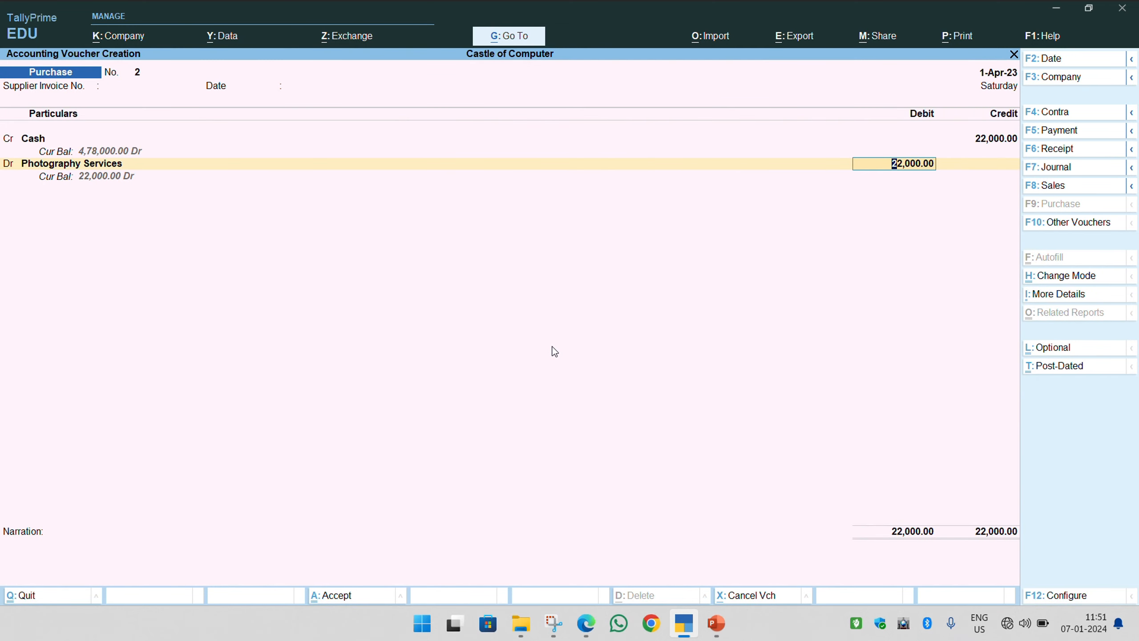
Set the Photography Services debit amount to 12,000.
type("12,")
type("000")
key("Return")
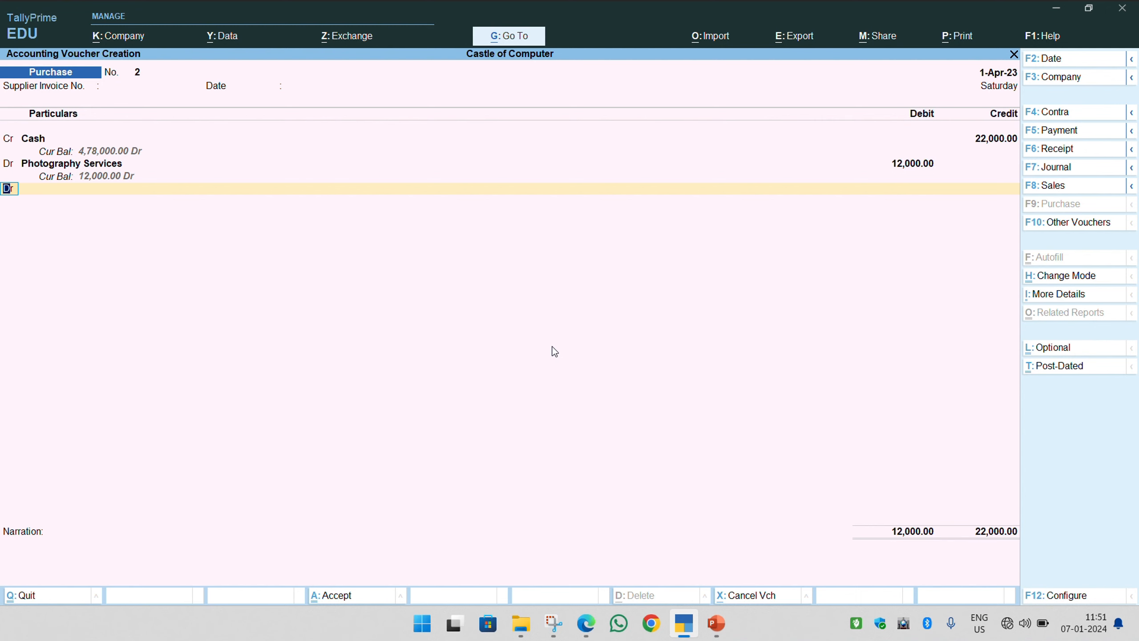
Add a second debit line with a new Catering Service ledger created under Indirect Expenses.
key("Return")
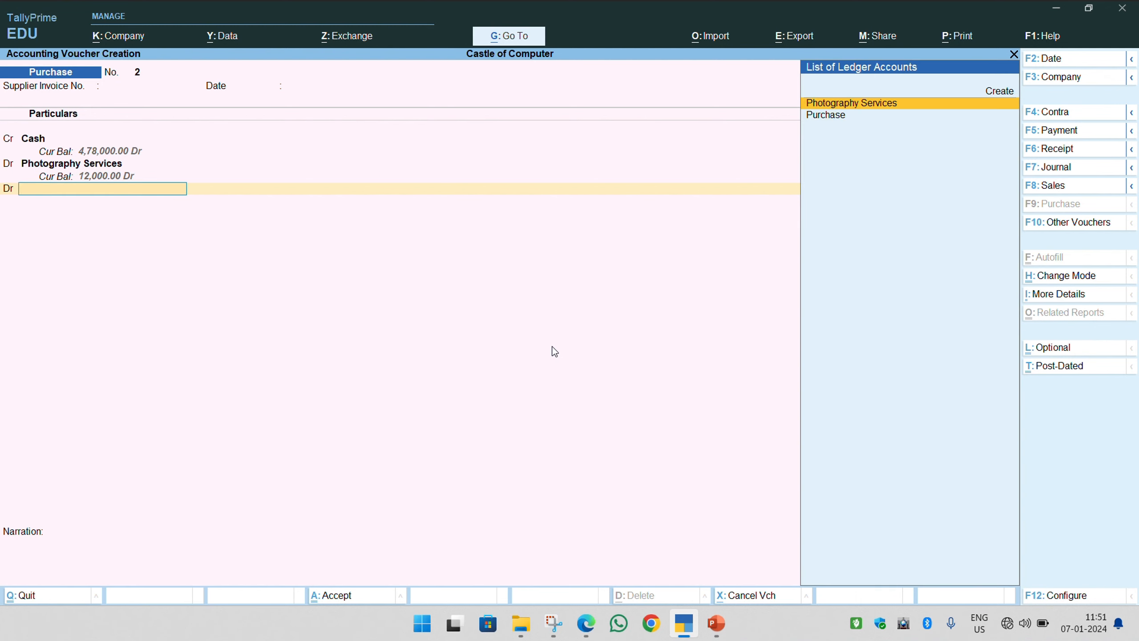
key("alt+c")
type("Ca")
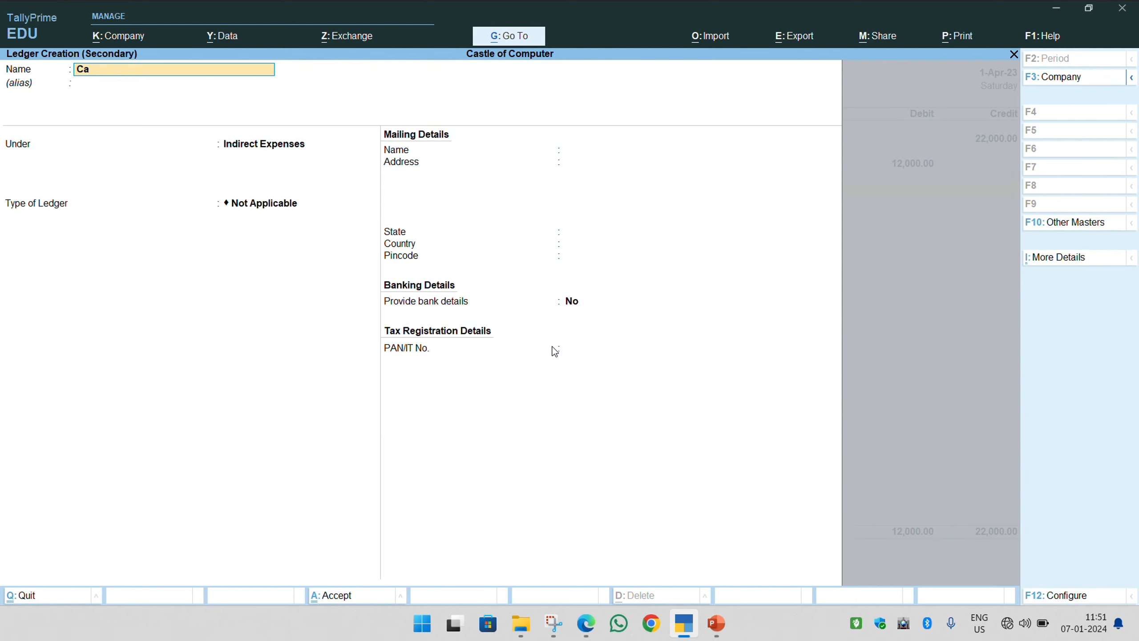
type("tering Setv")
key("BackSpace")
type("vice")
key("Return")
key("Return")
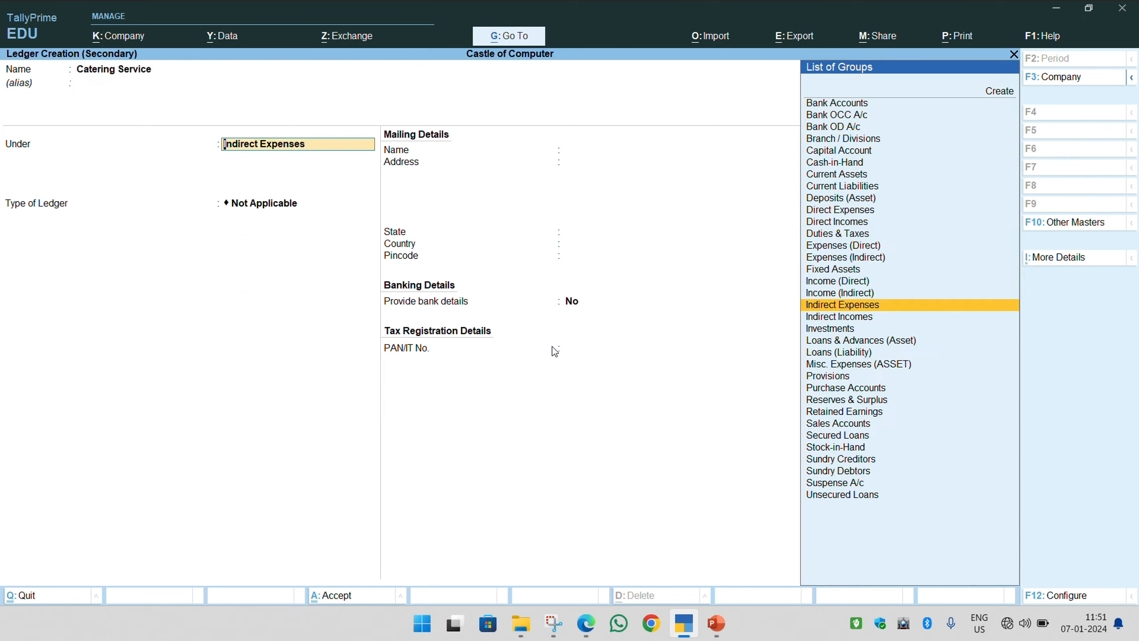
key("Return")
key("Return")
key("Return")
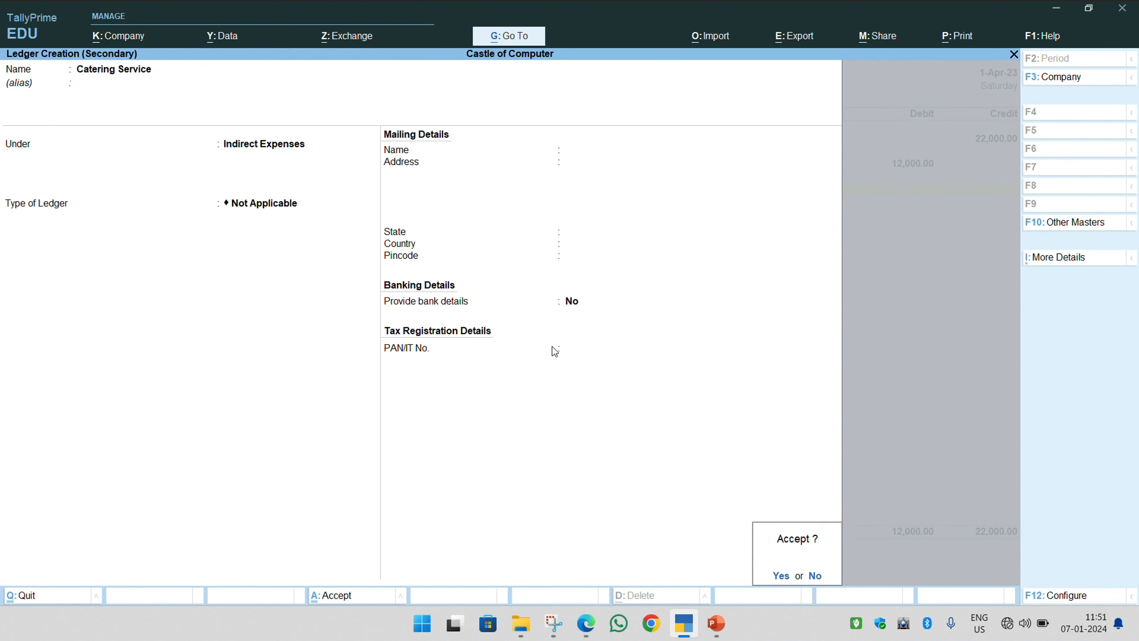
key("Return")
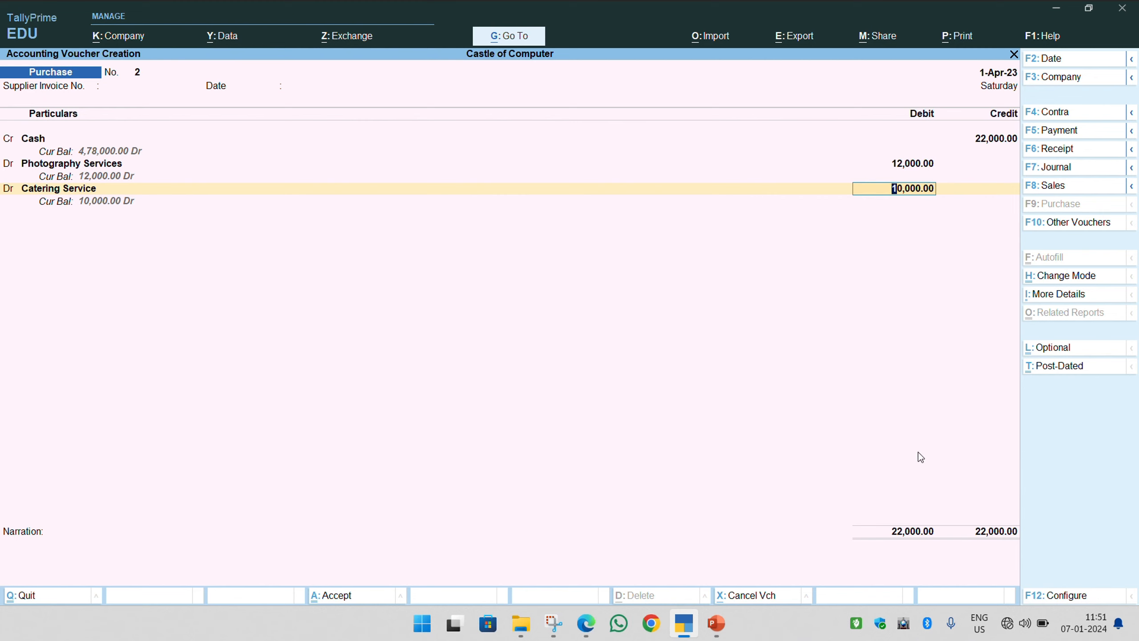
Accept 10,000 as the Catering Service debit and save the purchase voucher without a narration.
key("Return")
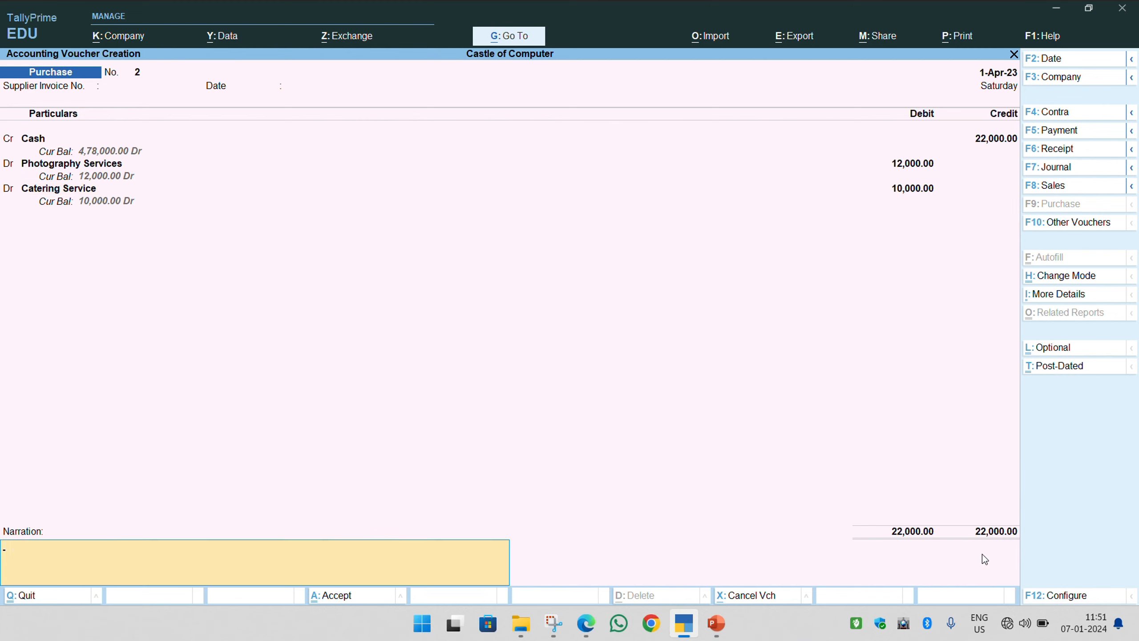
key("Return")
key("Return")
Switch to the assignment PDF, look over the goods and services entries, and return to TallyPrime.
key("alt+Tab")
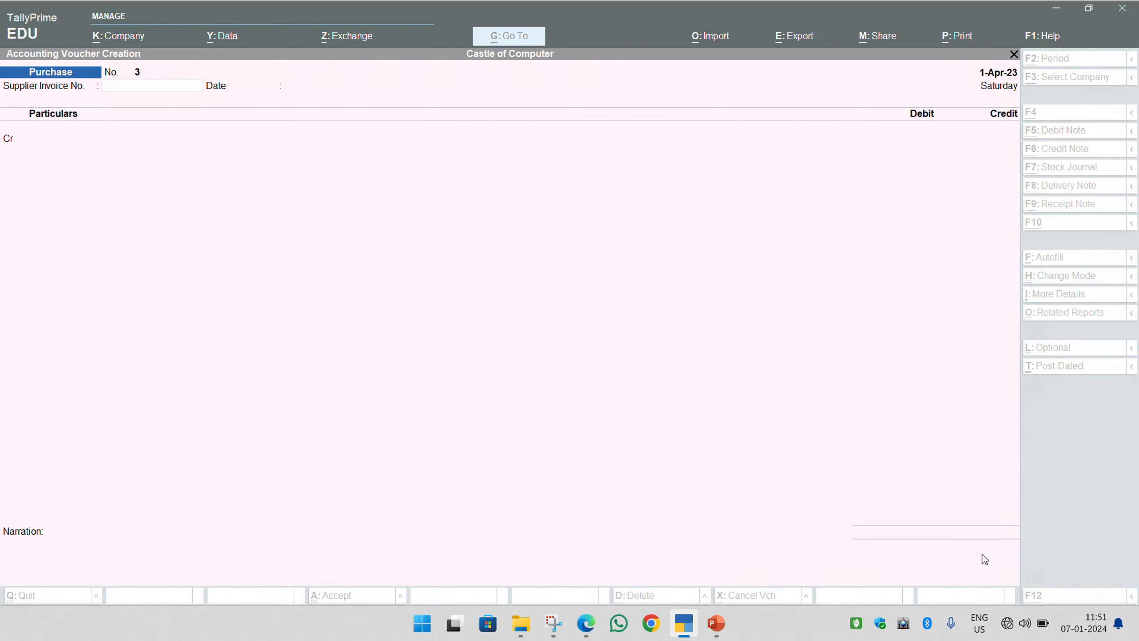
scroll(523, 380, "up", 10)
scroll(522, 380, "up", 2)
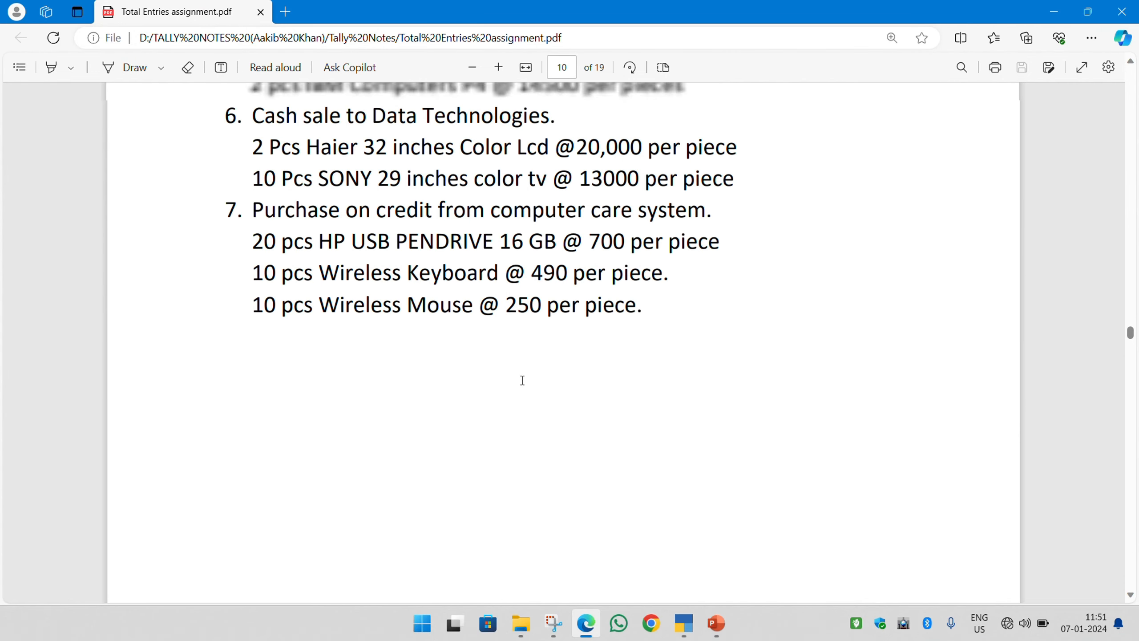
scroll(522, 380, "down", 6)
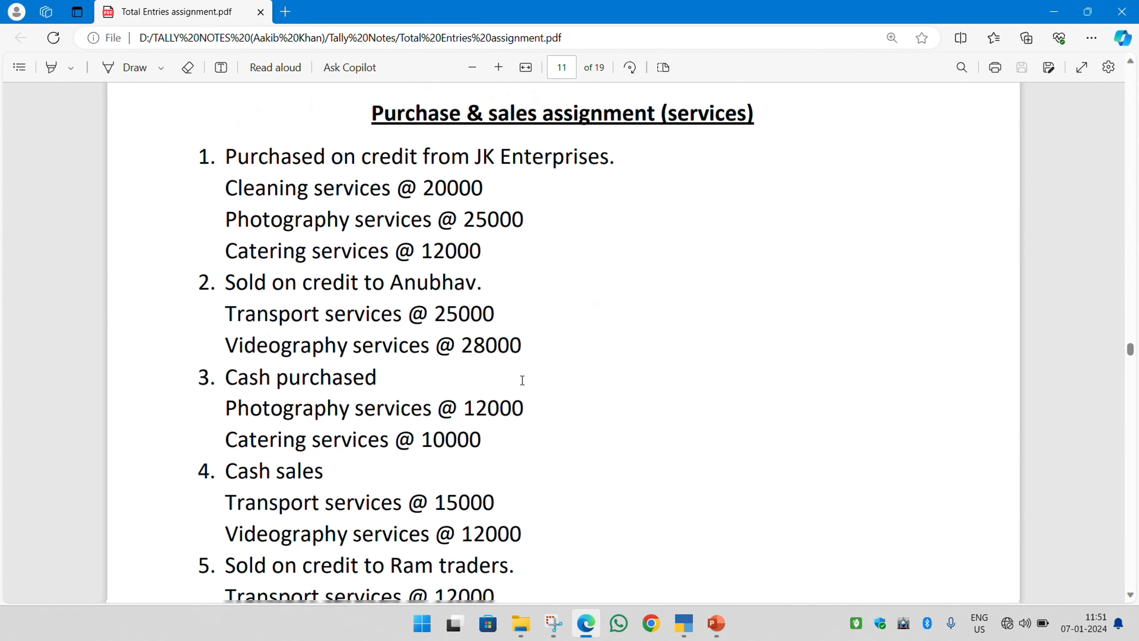
key("alt+Tab")
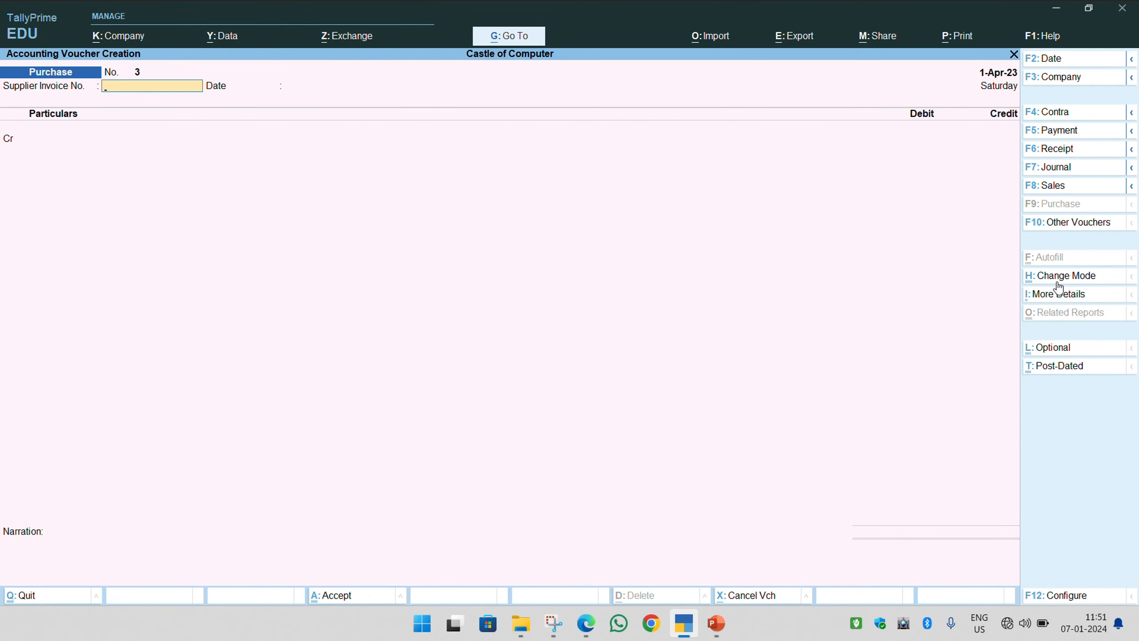
Start a sales voucher and change its mode to As Voucher.
key("F8")
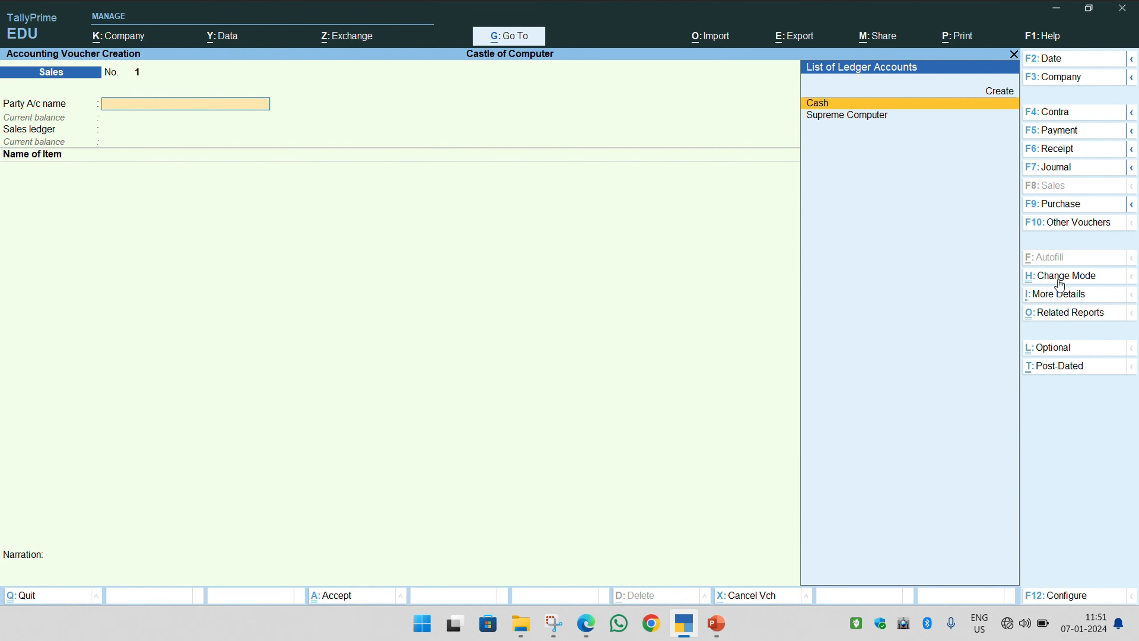
left_click(1060, 276)
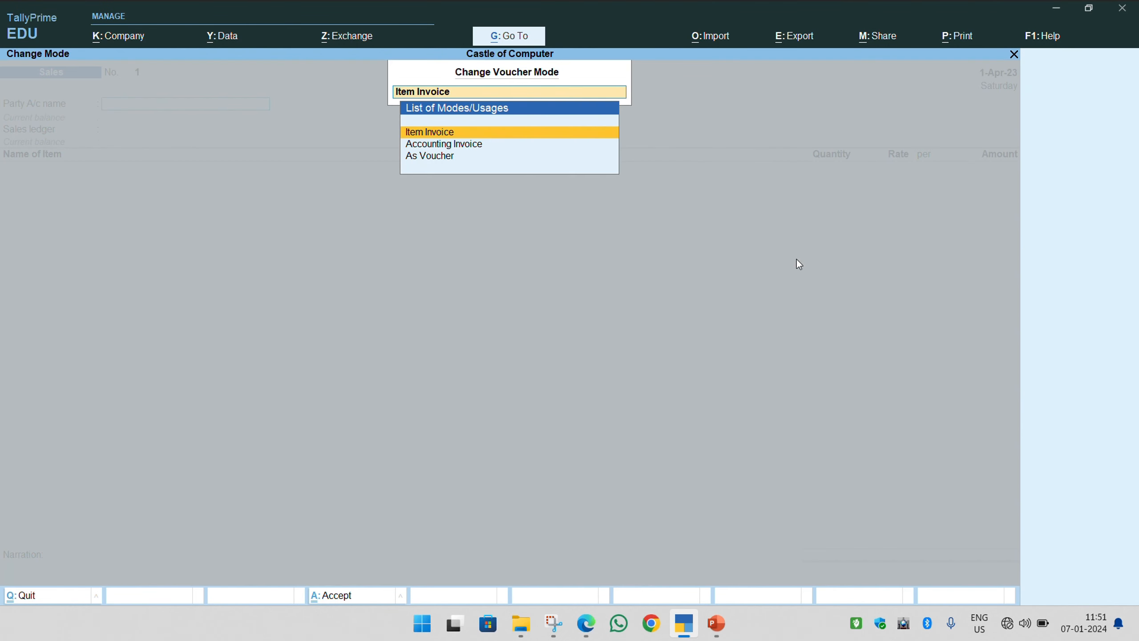
left_click(437, 156)
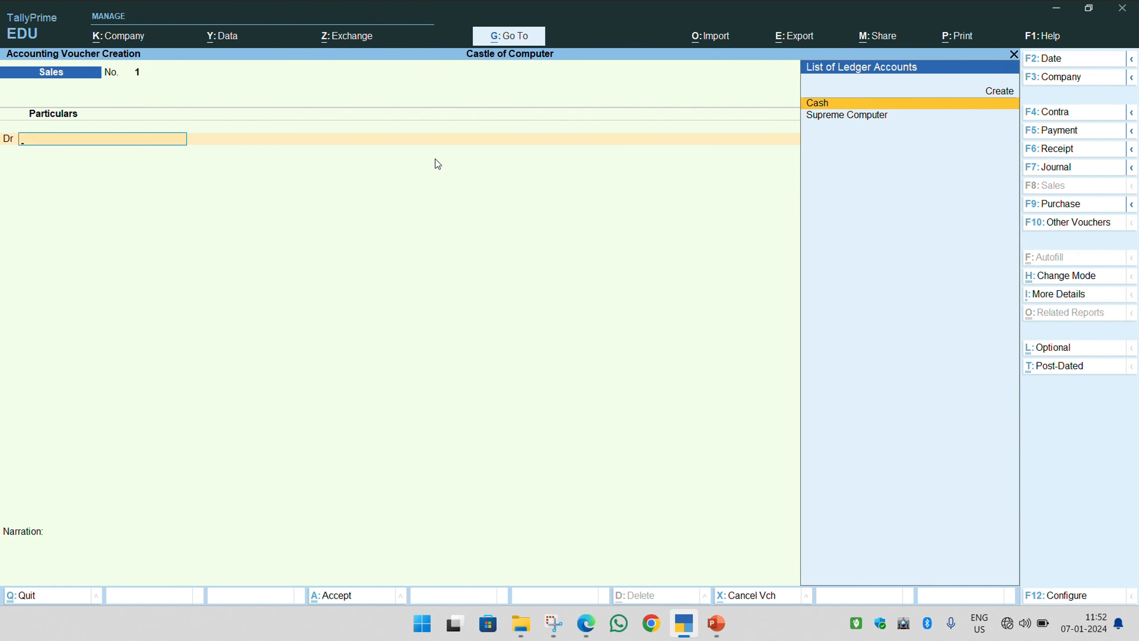
Debit the Cash ledger 1,20,000 in the sales voucher, accepting its dispatch and party details unchanged.
key("Return")
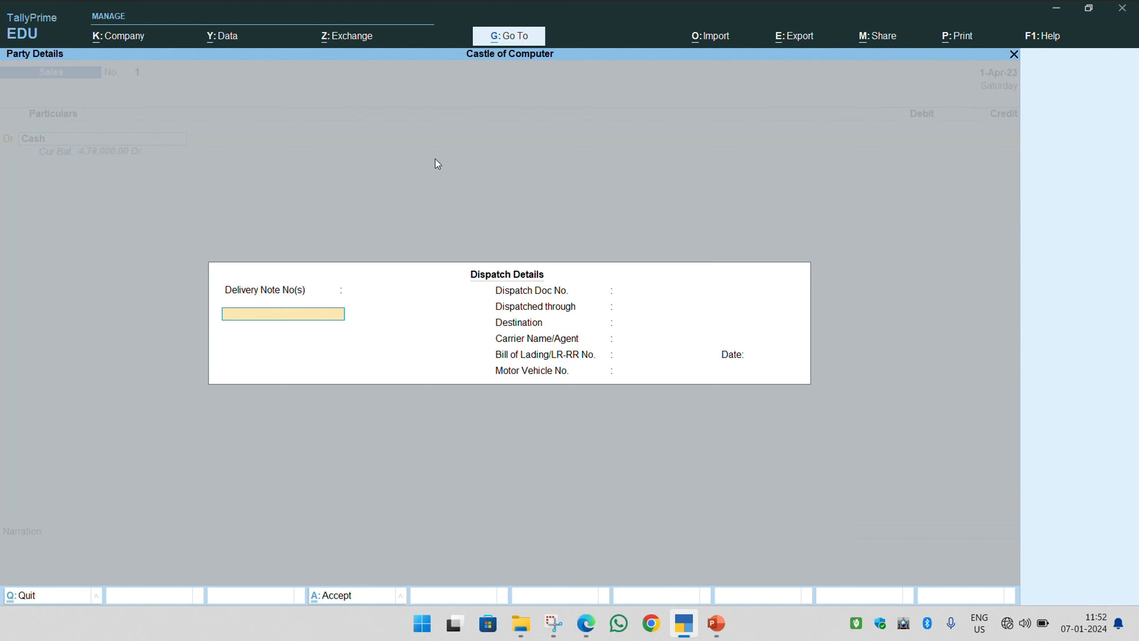
key("ctrl+a")
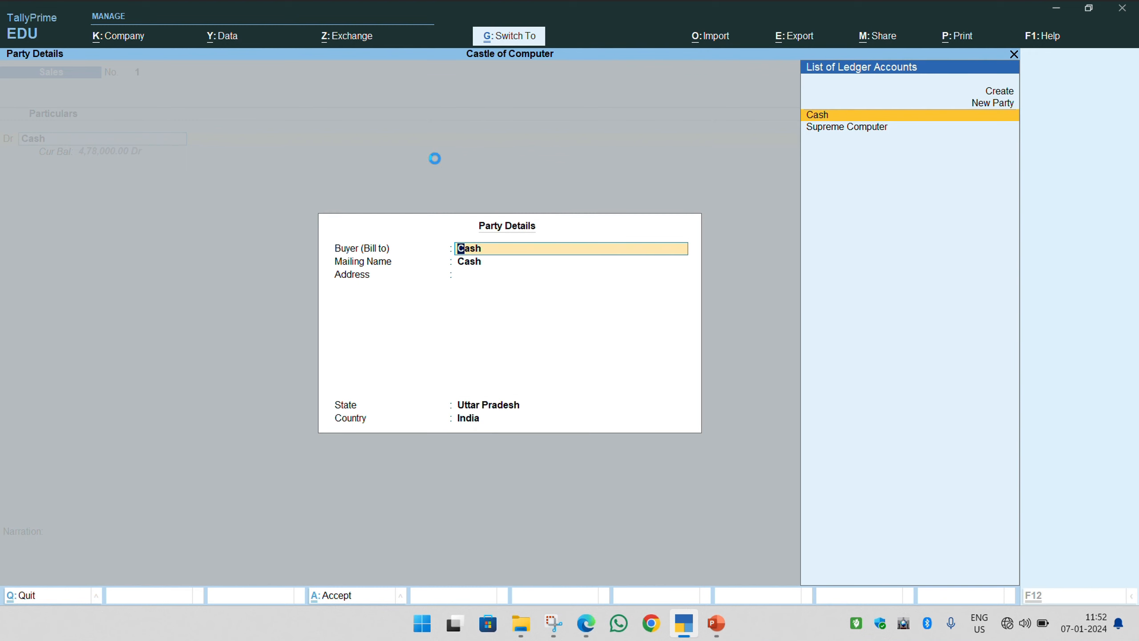
key("ctrl+a")
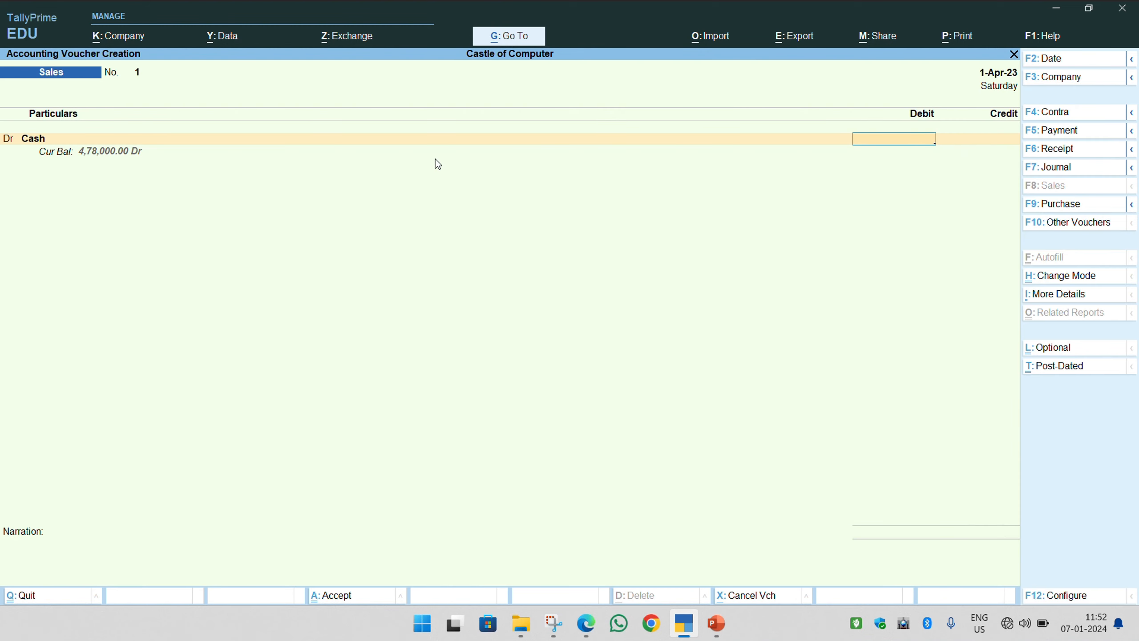
type("120000")
key("Return")
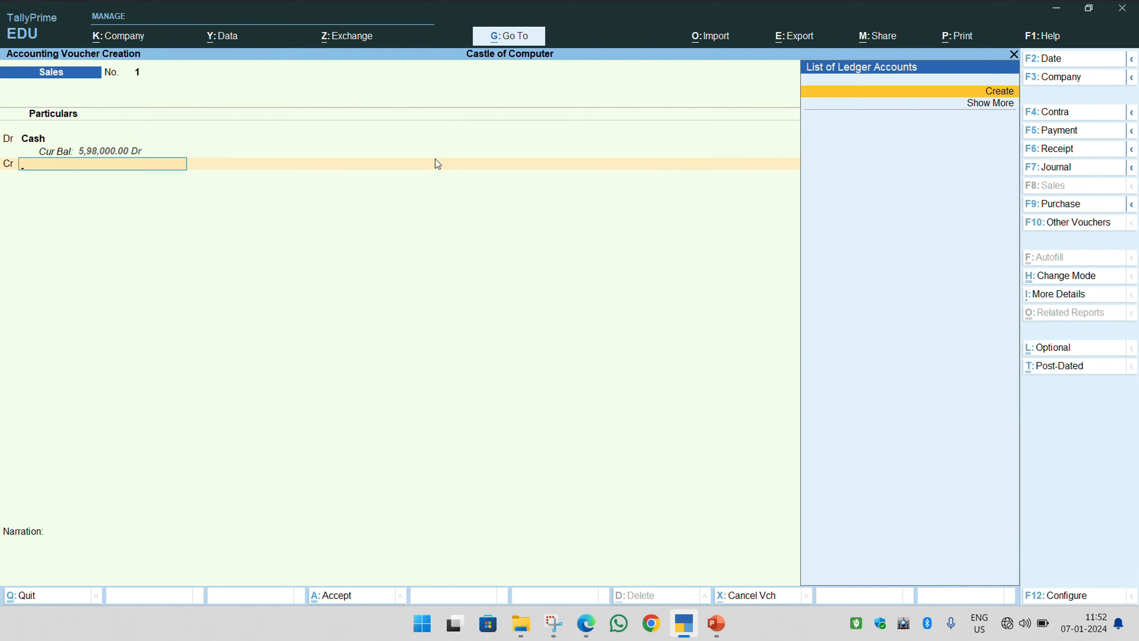
Create a Sales ledger under Sales Accounts and use it as the sales voucher's credit ledger.
key("alt+c")
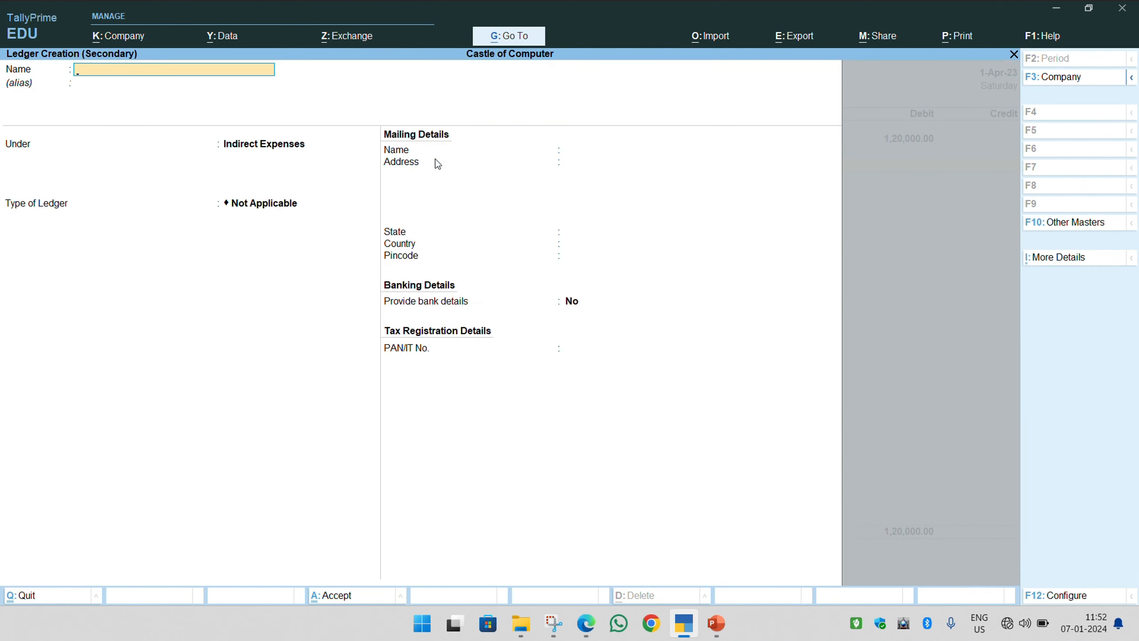
type("Salw")
key("BackSpace")
key("BackSpace")
type("es")
key("Return")
type("Sa")
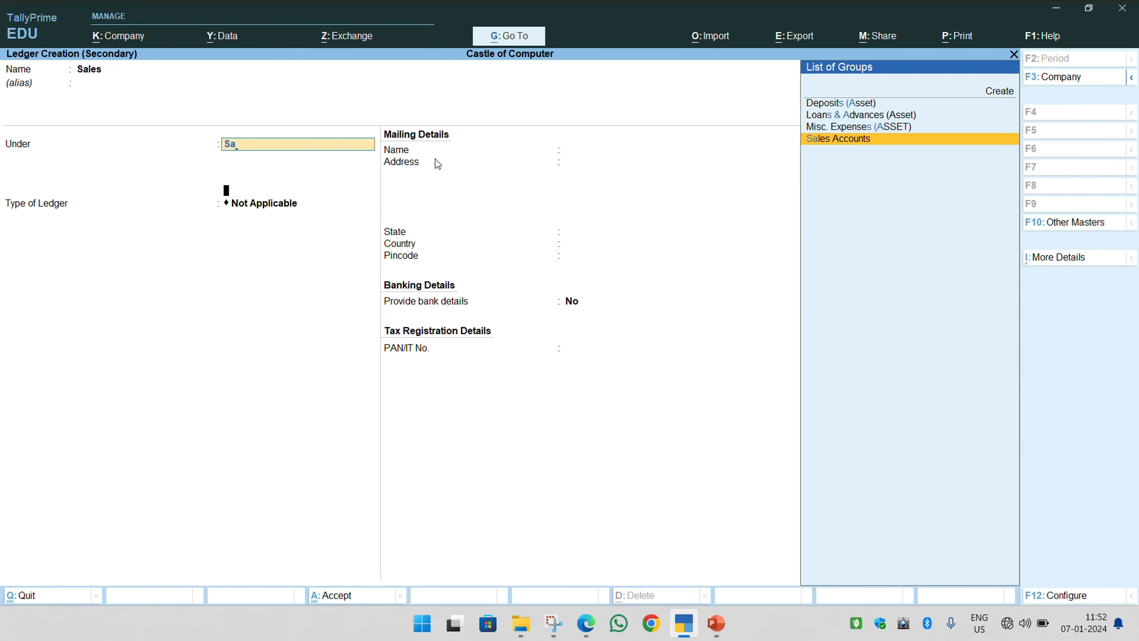
key("Return")
key("Return")
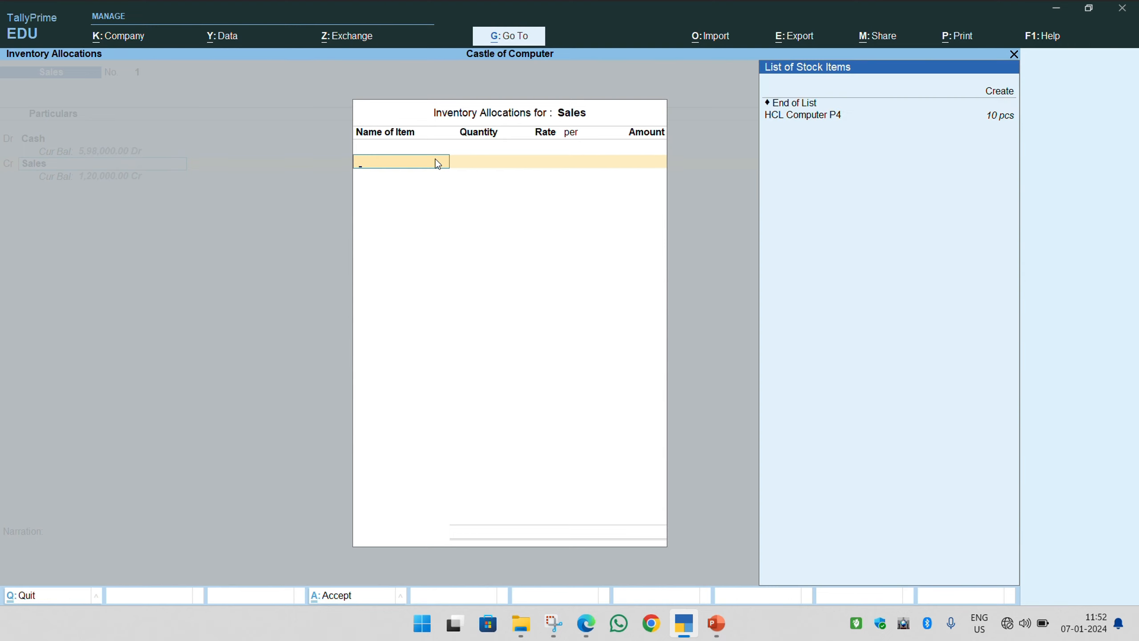
Allocate 10 pcs of HCL Computer P4 at a rate of 12,000 to the Sales ledger and save the voucher.
key("Down")
key("Return")
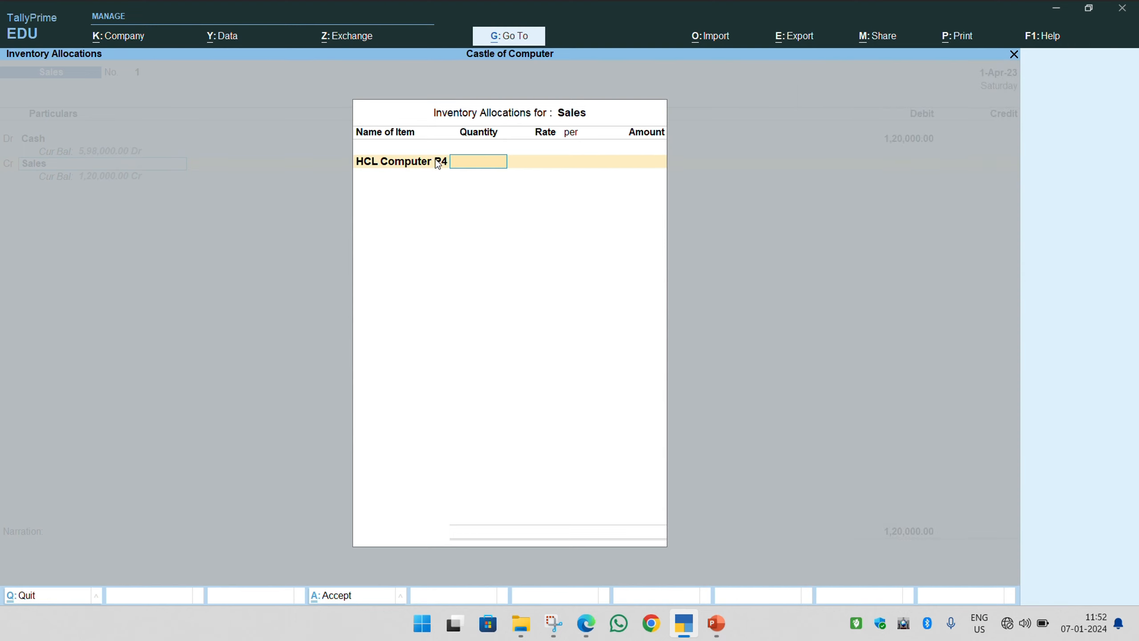
type("10")
key("Return")
type("12000")
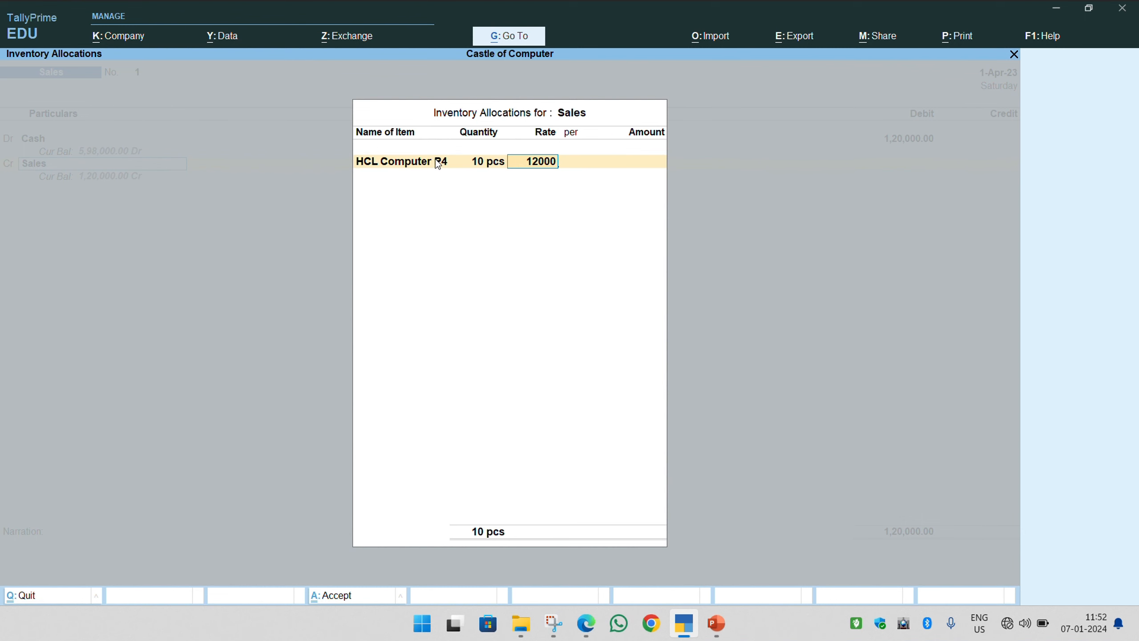
key("Return")
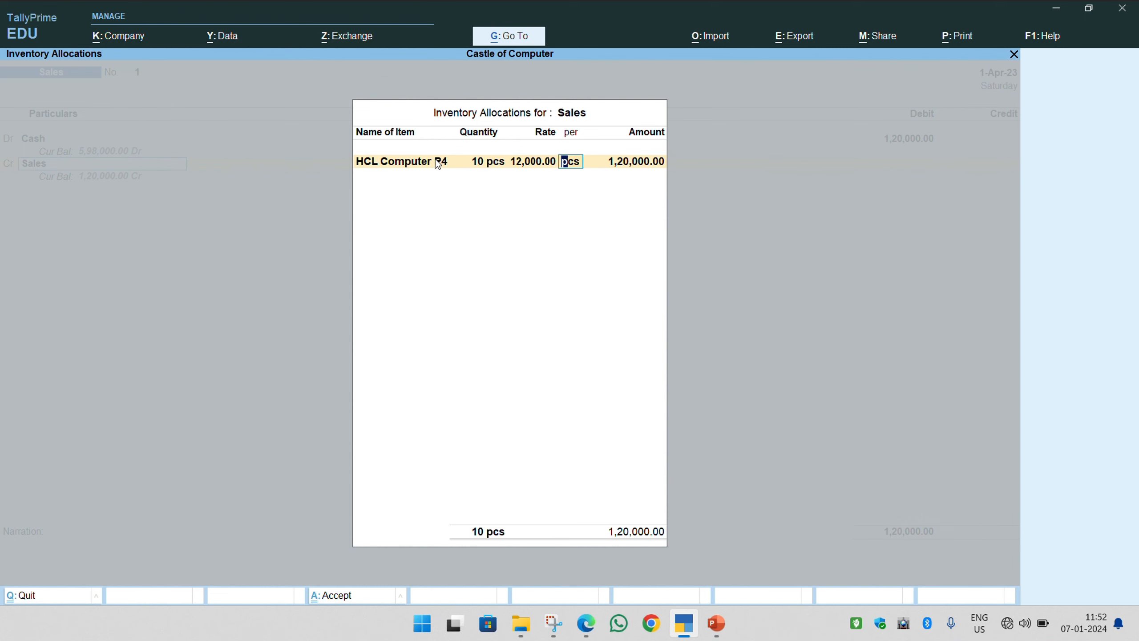
key("Return")
key("Return")
key("Return")
key("Return")
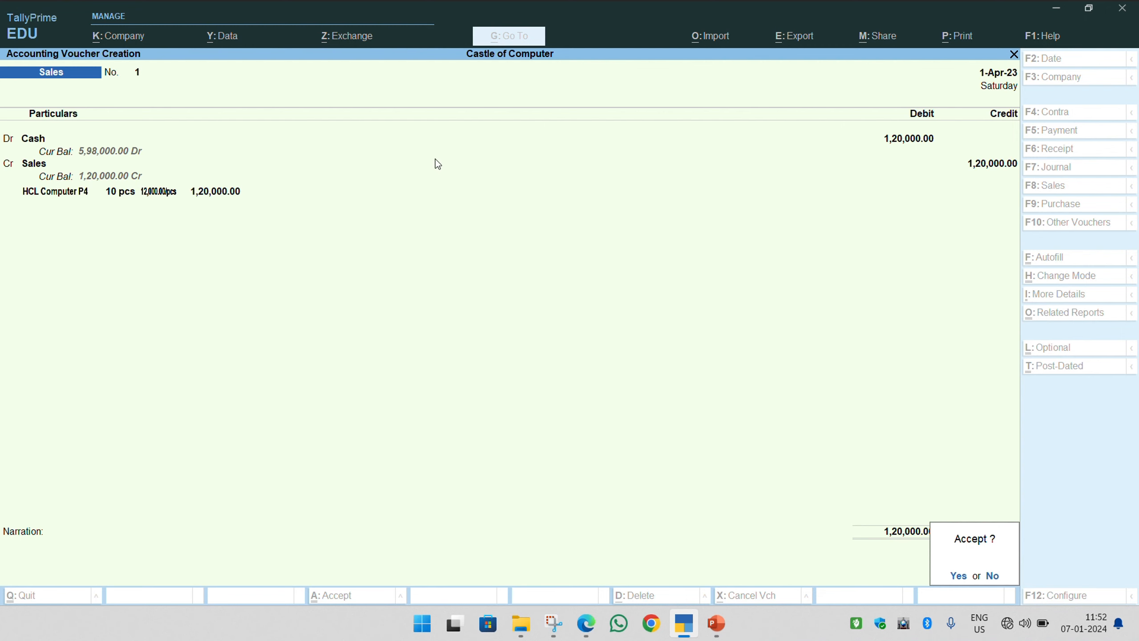
key("Return")
Debit the Cash ledger 25,000 in the new sales voucher, leaving its dispatch and party details unchanged.
key("ctrl")
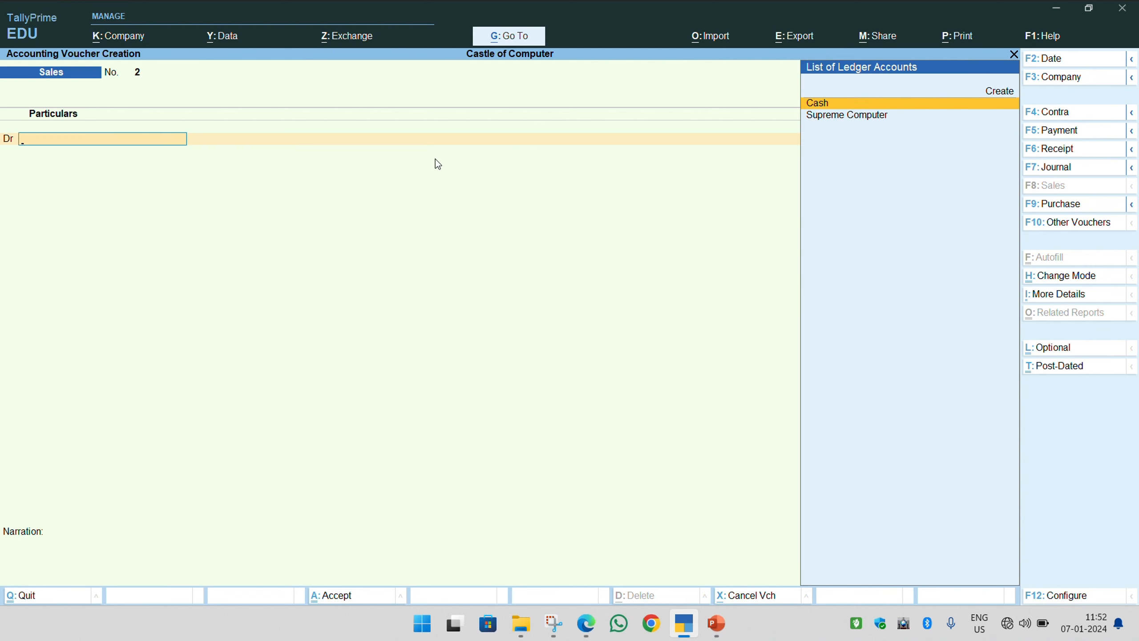
key("Up")
key("Down")
key("Return")
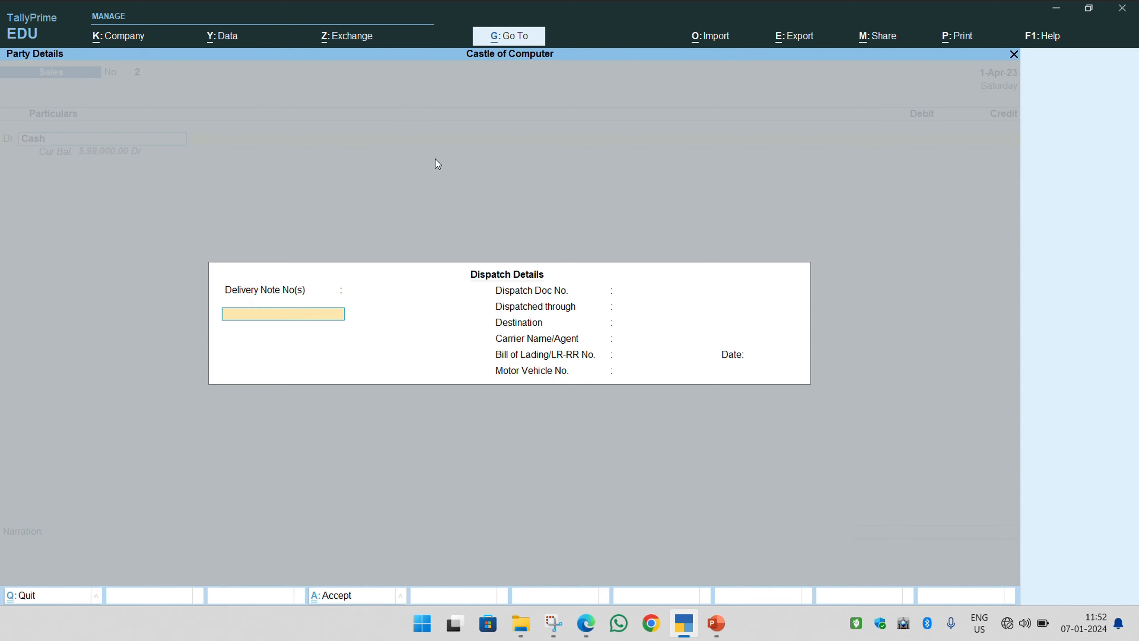
key("ctrl+a")
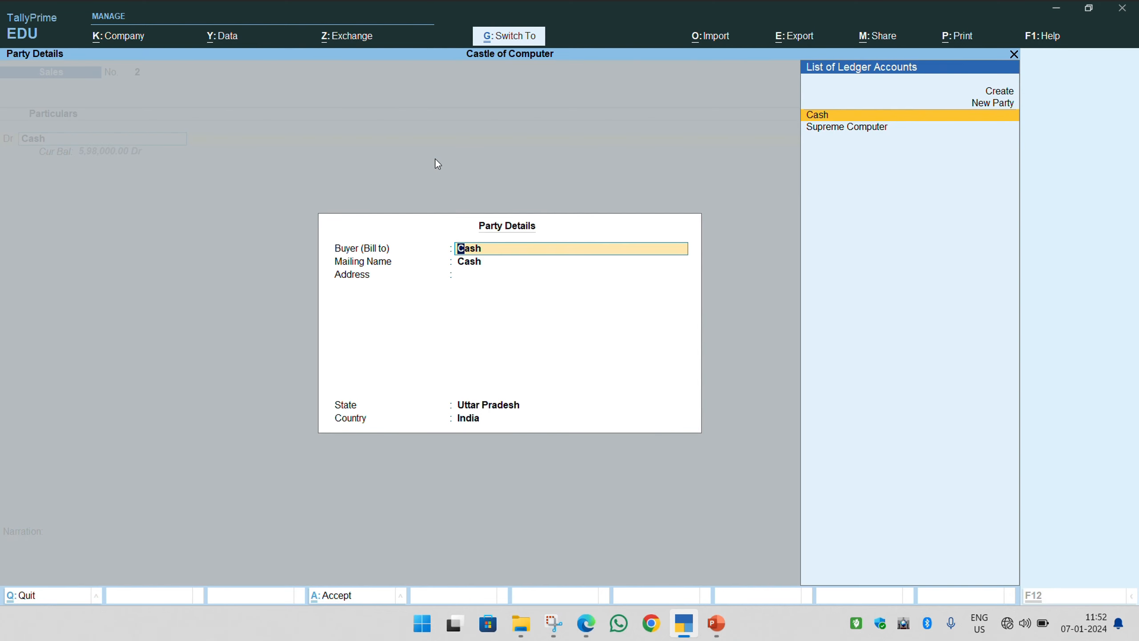
key("ctrl+a")
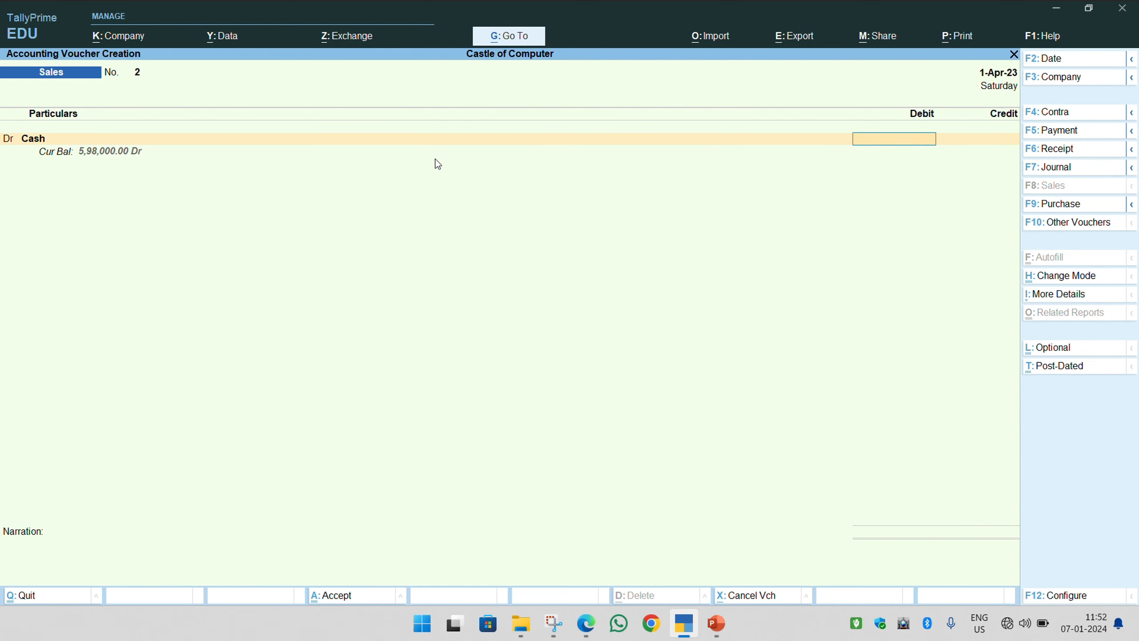
type("25000")
key("Return")
Open the creation form for a new ledger from the sales voucher's credit line.
type("sales")
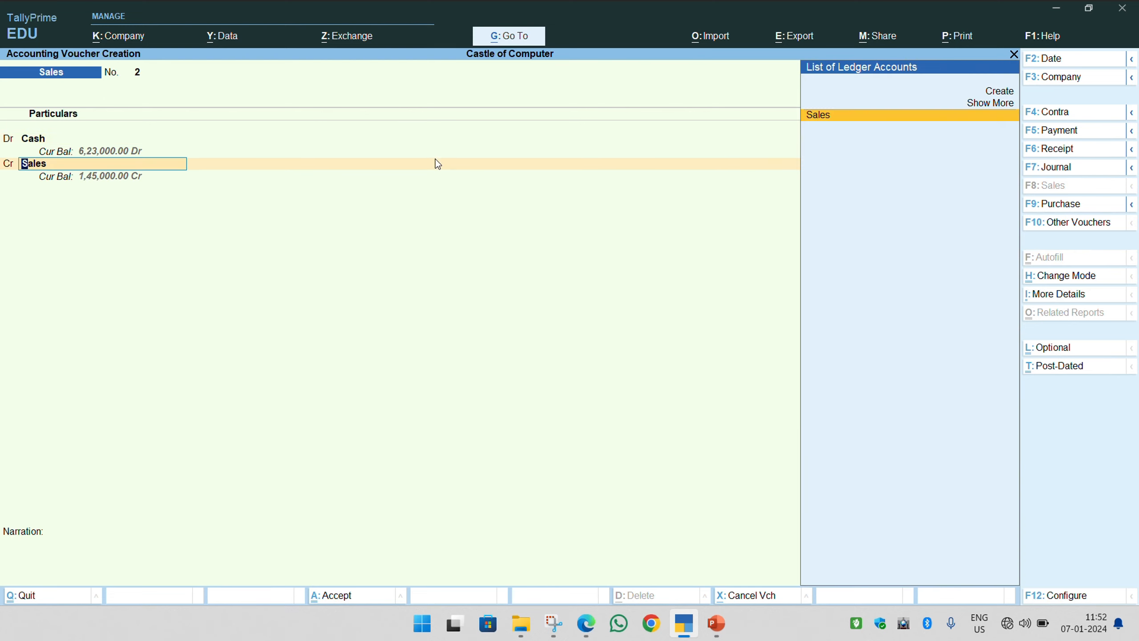
key("Up")
key("Up")
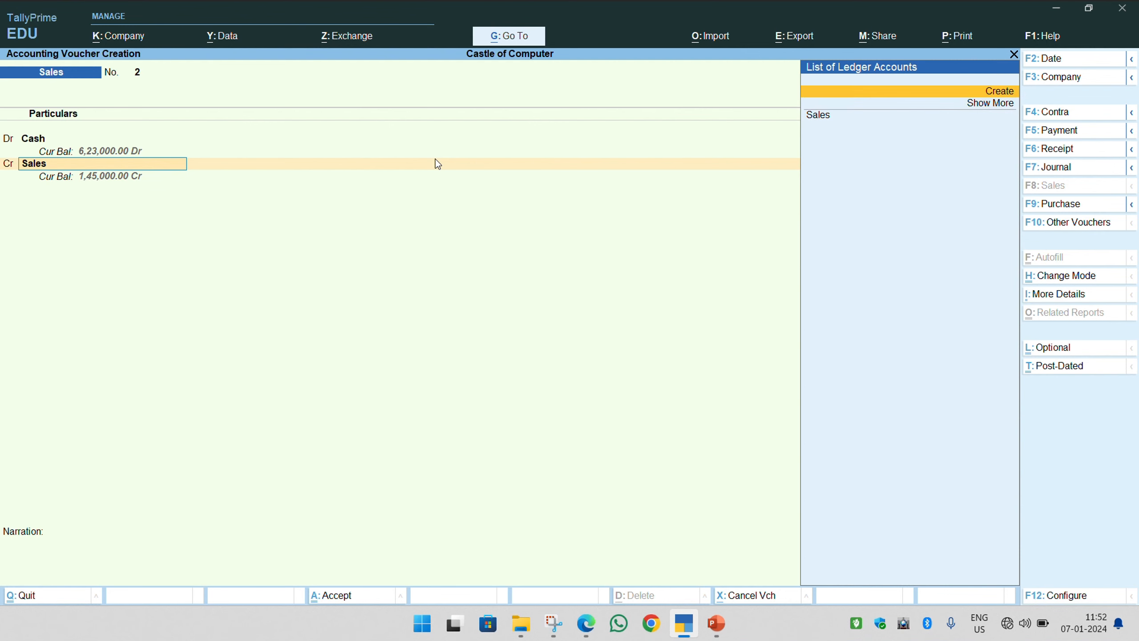
key("Return")
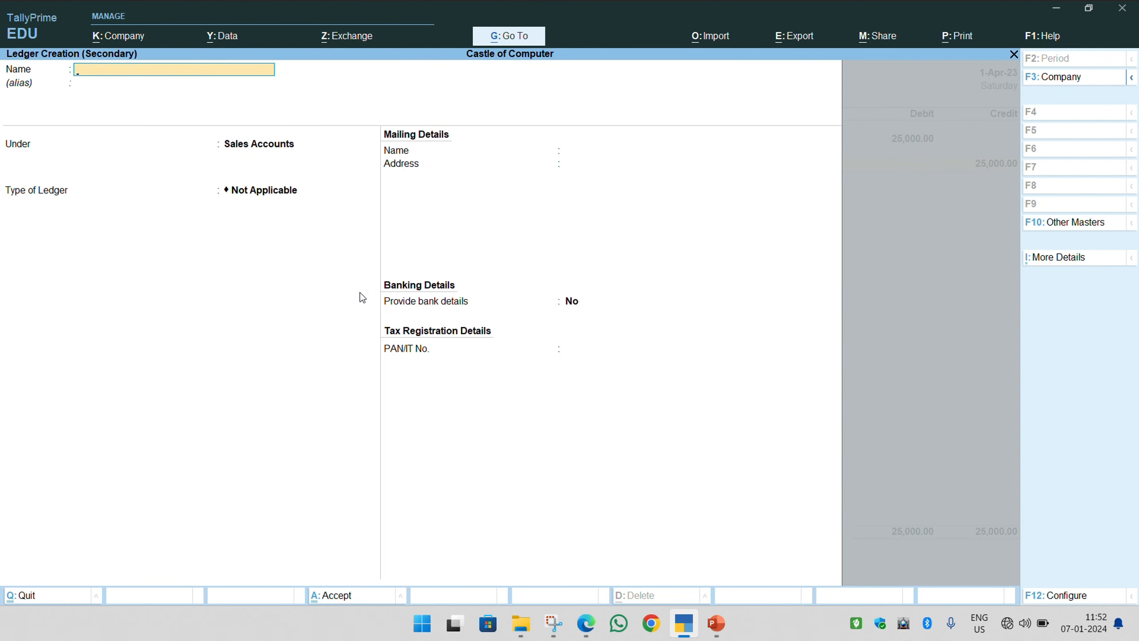
Switch to the assignment PDF, examine the services listed in its purchase and sales entries, and return to TallyPrime.
left_click(585, 623)
scroll(446, 387, "down", 5)
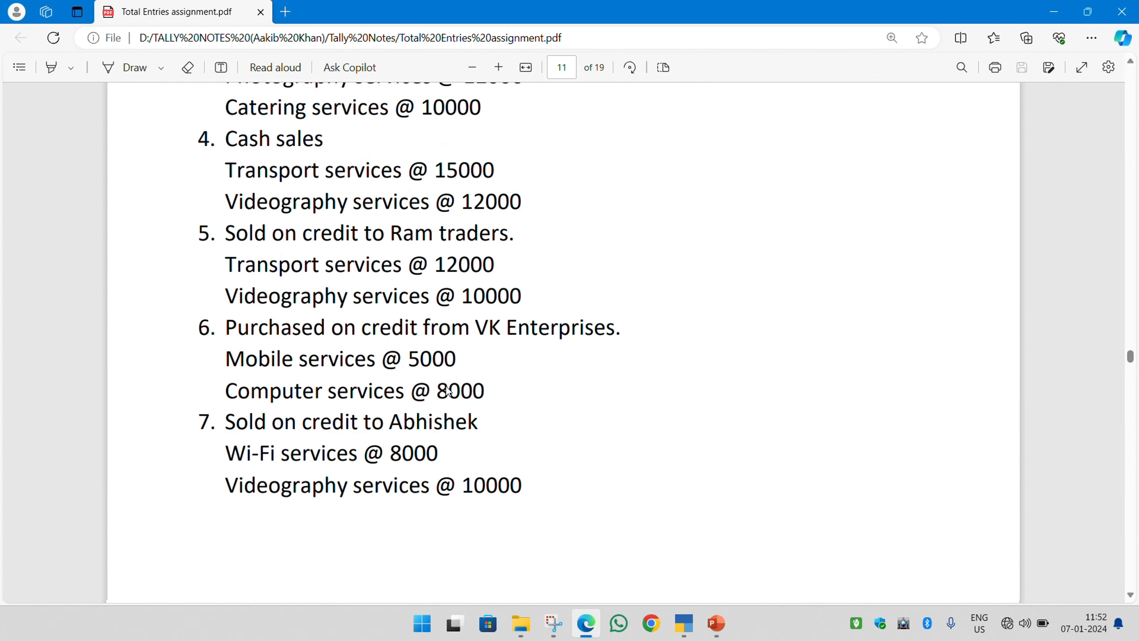
scroll(446, 386, "up", 3)
scroll(445, 387, "down", 2)
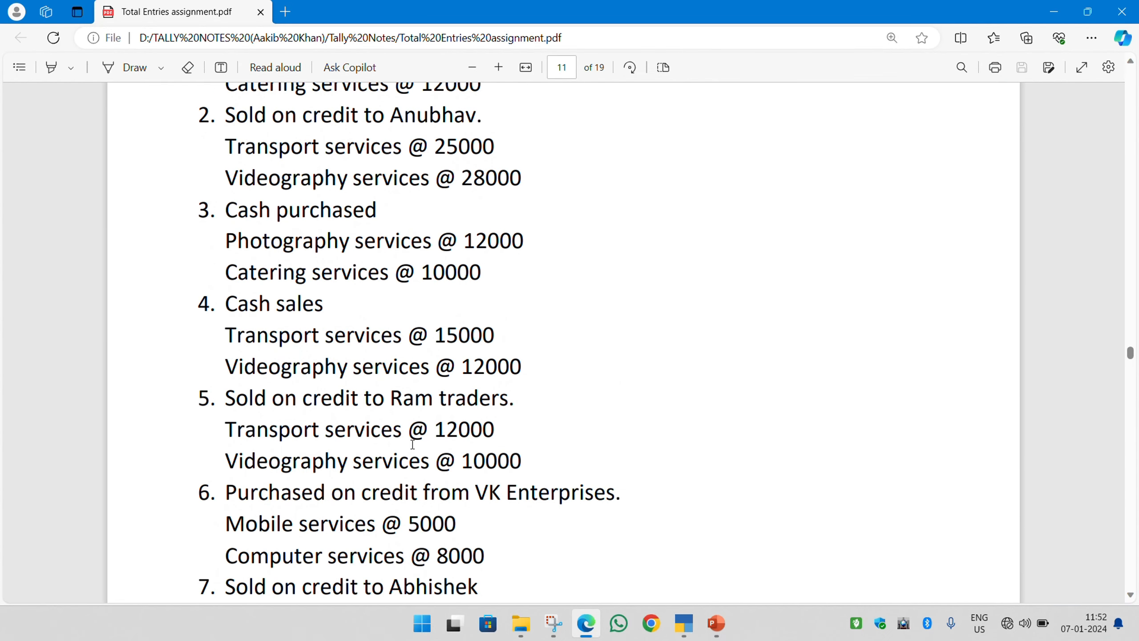
left_click_drag(226, 430, 429, 432)
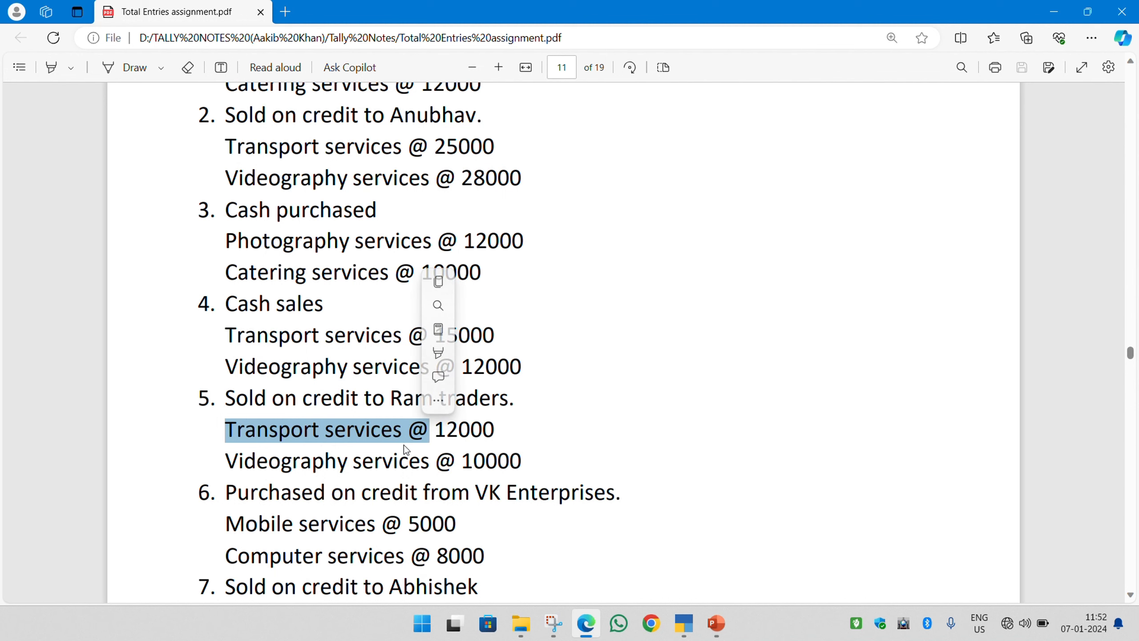
left_click(401, 455)
scroll(295, 457, "down", 1)
scroll(296, 457, "down", 2)
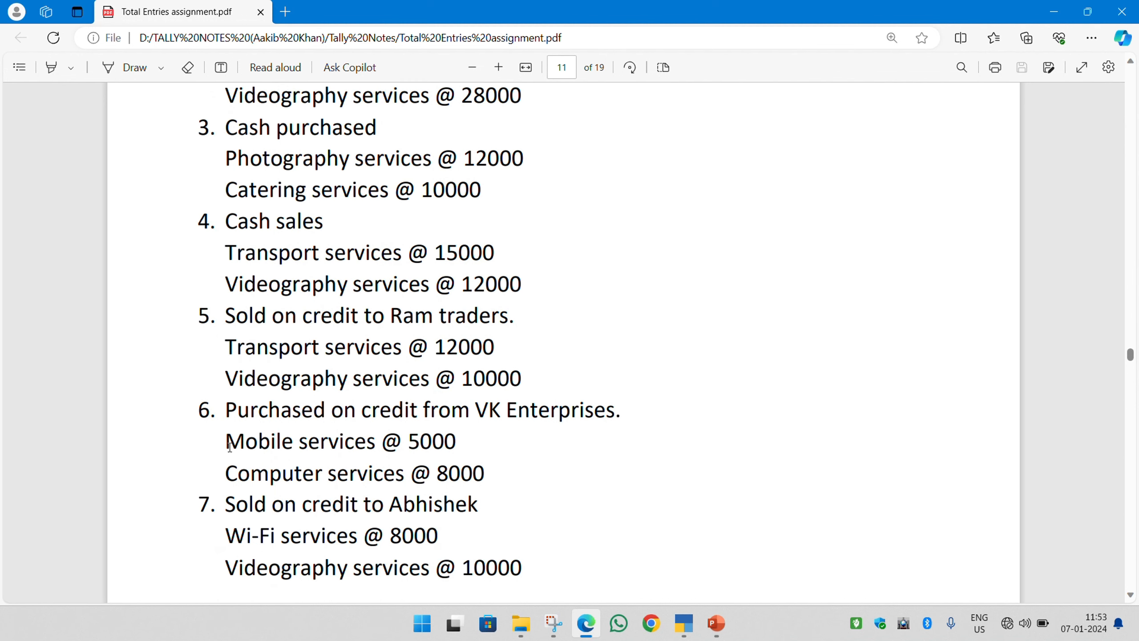
left_click_drag(226, 442, 381, 454)
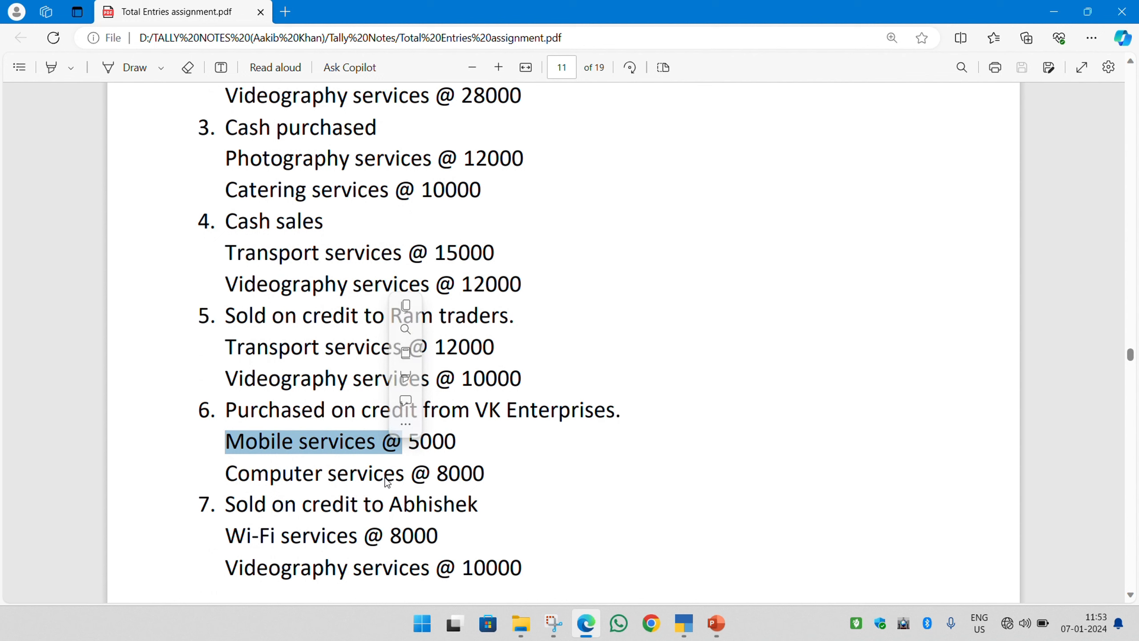
left_click(346, 453)
left_click_drag(226, 442, 412, 476)
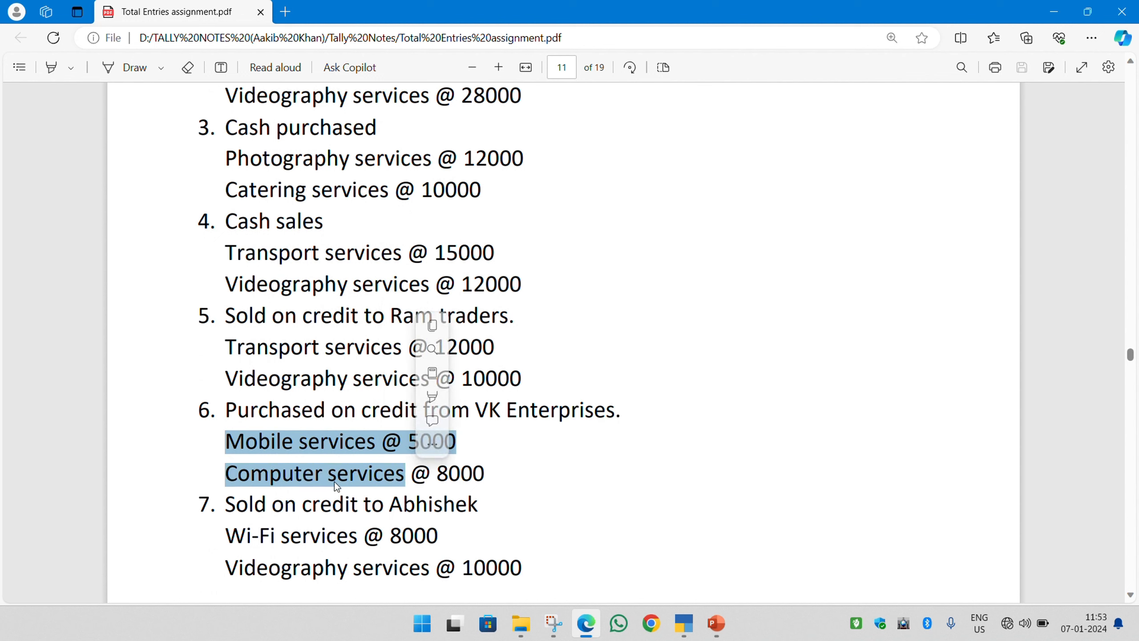
left_click(310, 450)
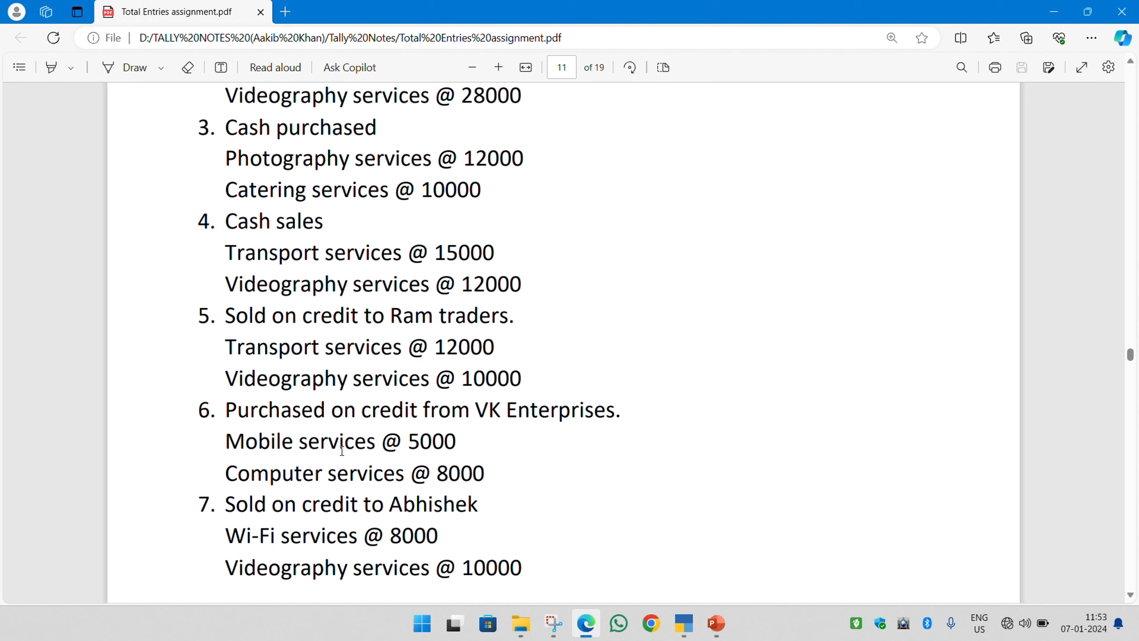
key("alt+Tab")
Create a ledger named Mobile Repair Service under Direct Incomes for the voucher's credit line.
type("M")
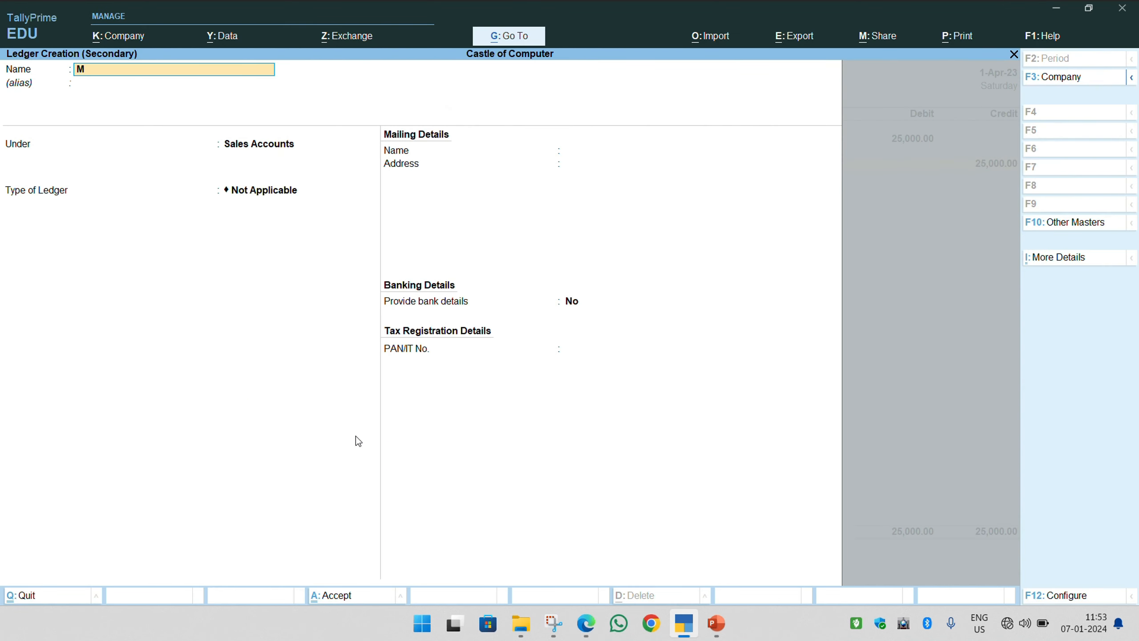
type("obile Repair Set")
key("BackSpace")
type("rvice")
key("Return")
type("Dir")
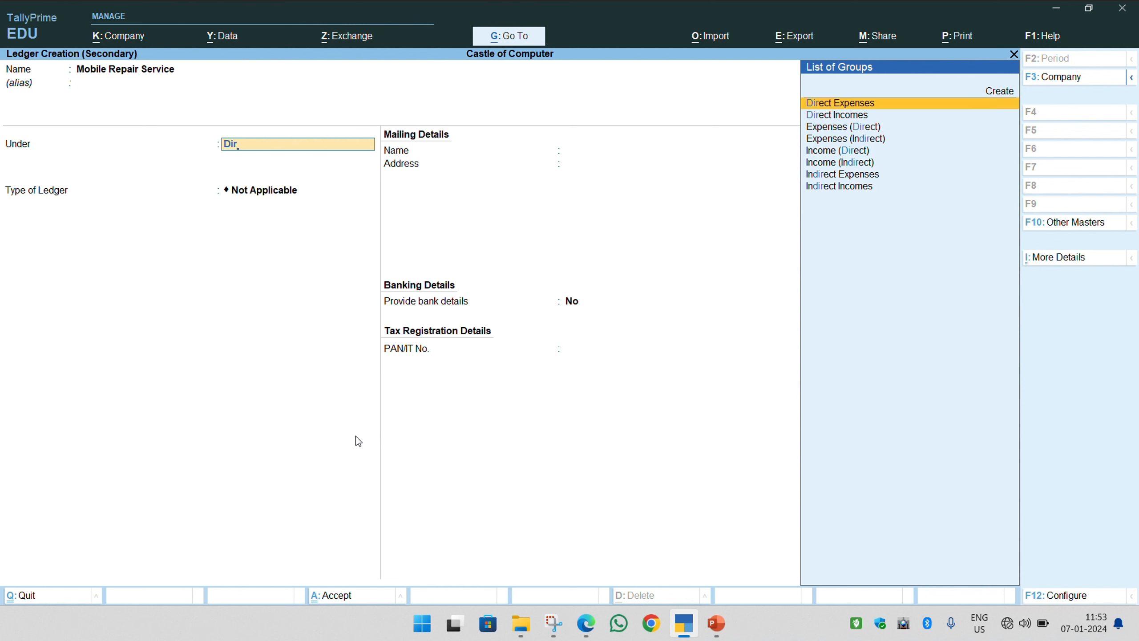
key("Return")
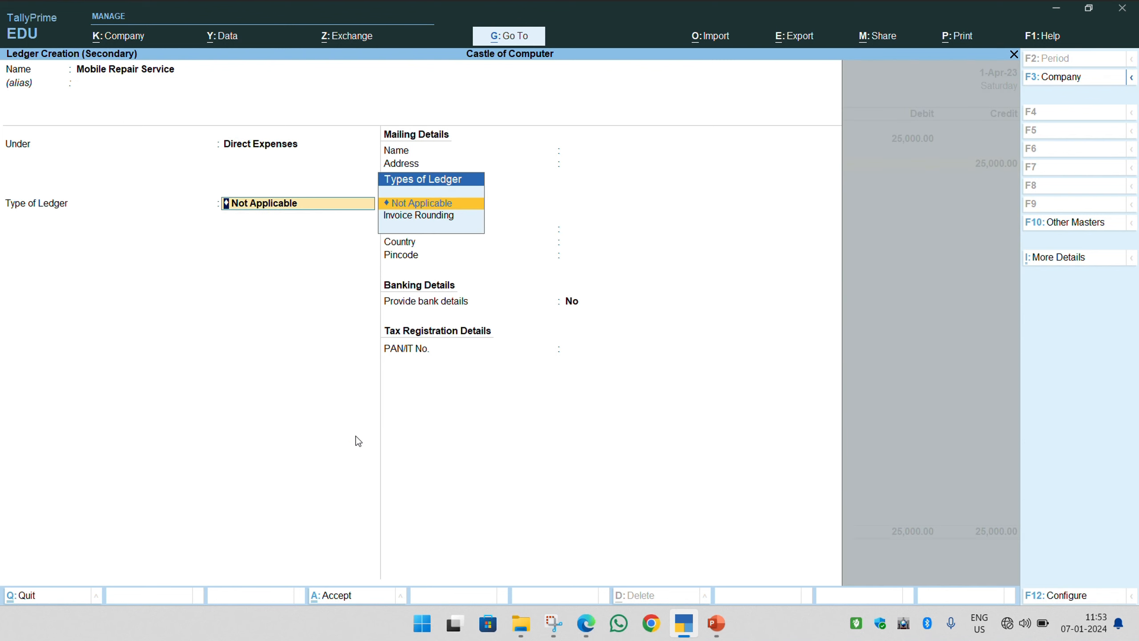
key("BackSpace")
key("Down")
key("Return")
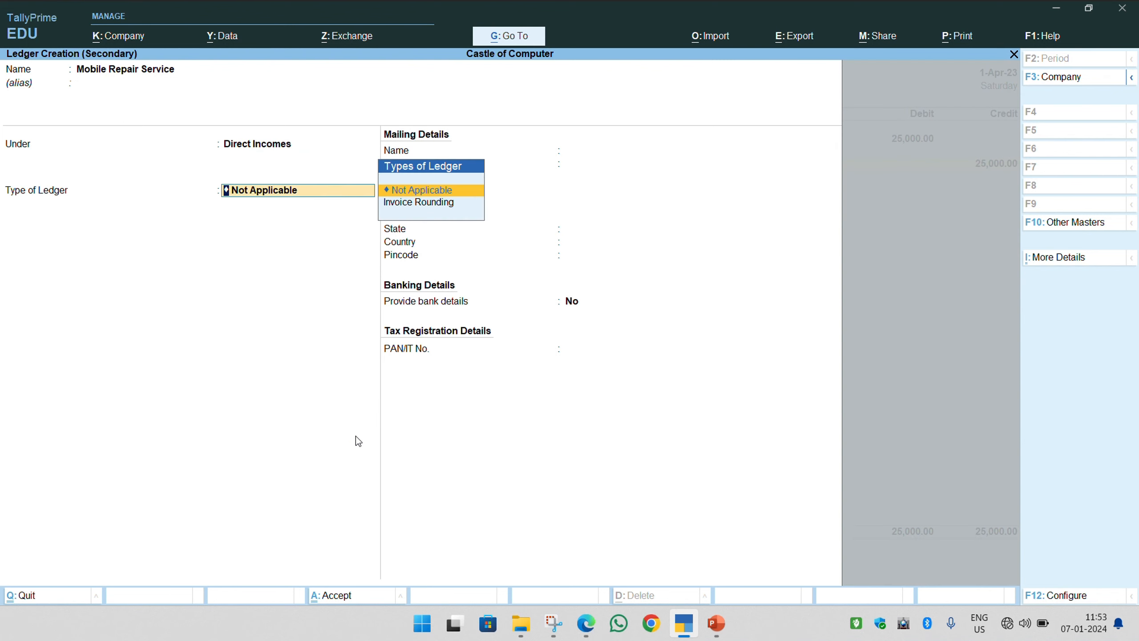
key("ctrl+a")
Credit 25,000 to Mobile Repair Service without a narration and save the sales voucher.
key("Return")
key("Return")
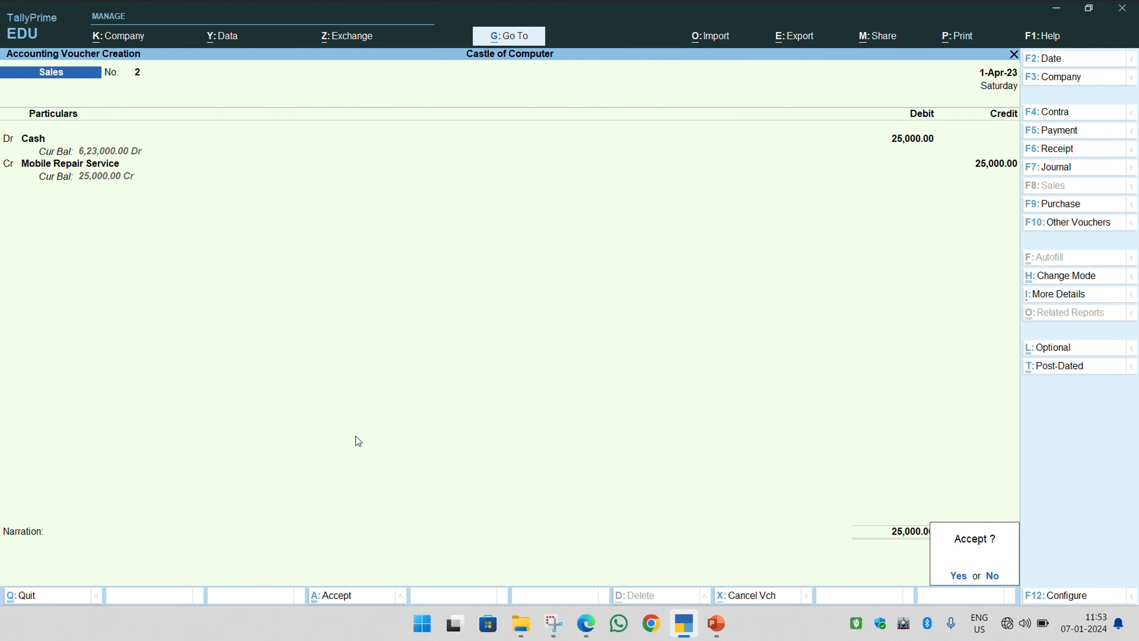
key("Return")
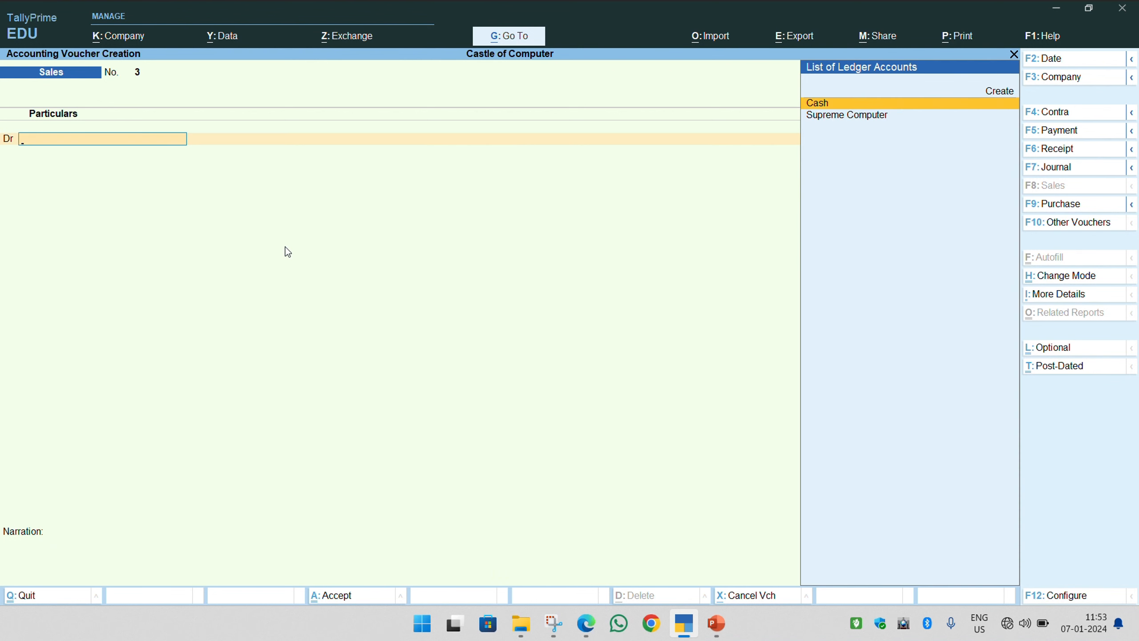